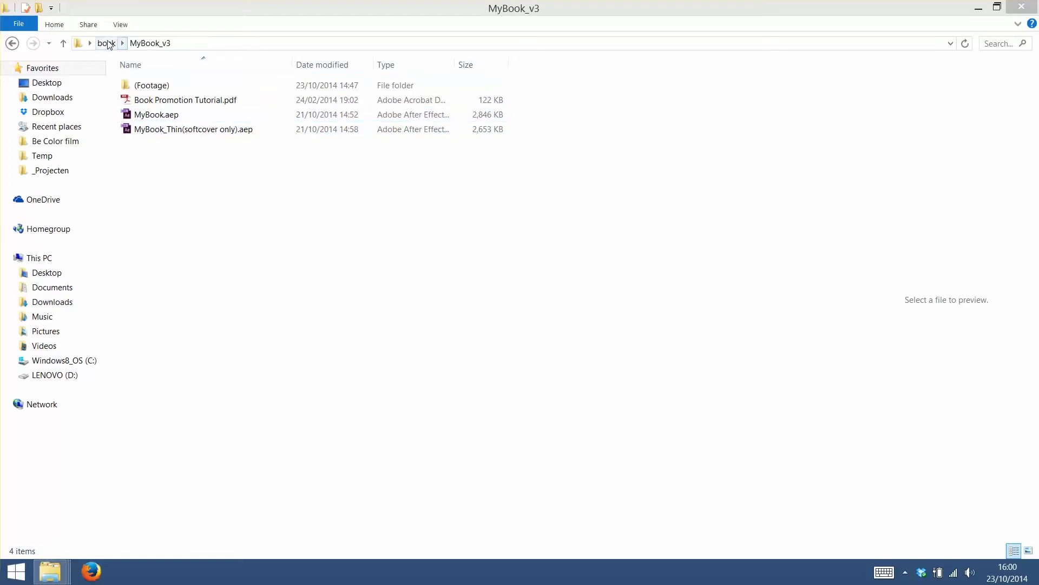
Open the MyBook.aep project from the MyBook_v3 folder in After Effects and accept its version conversion
click(106, 43)
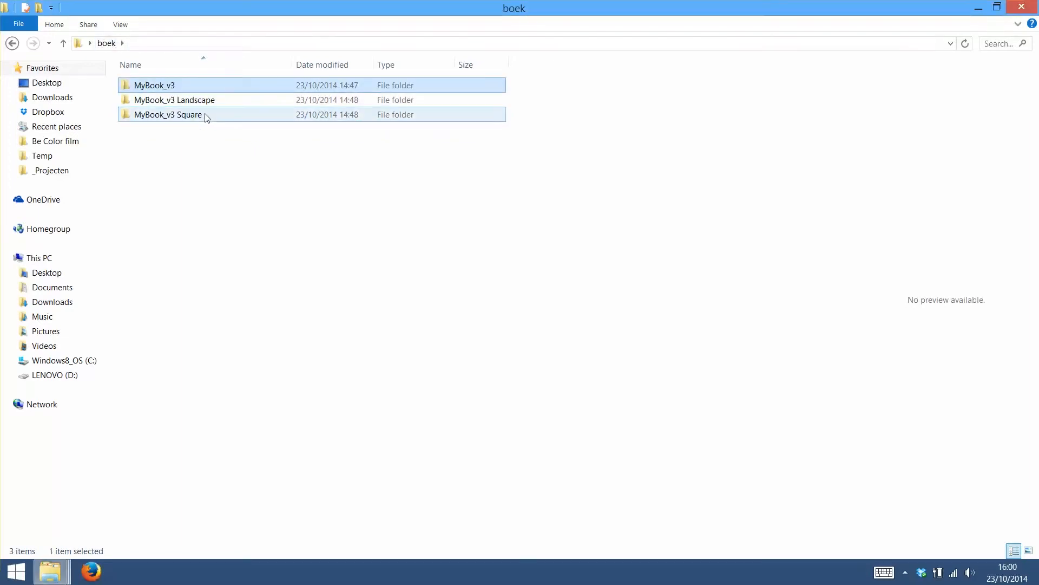
double_click(157, 85)
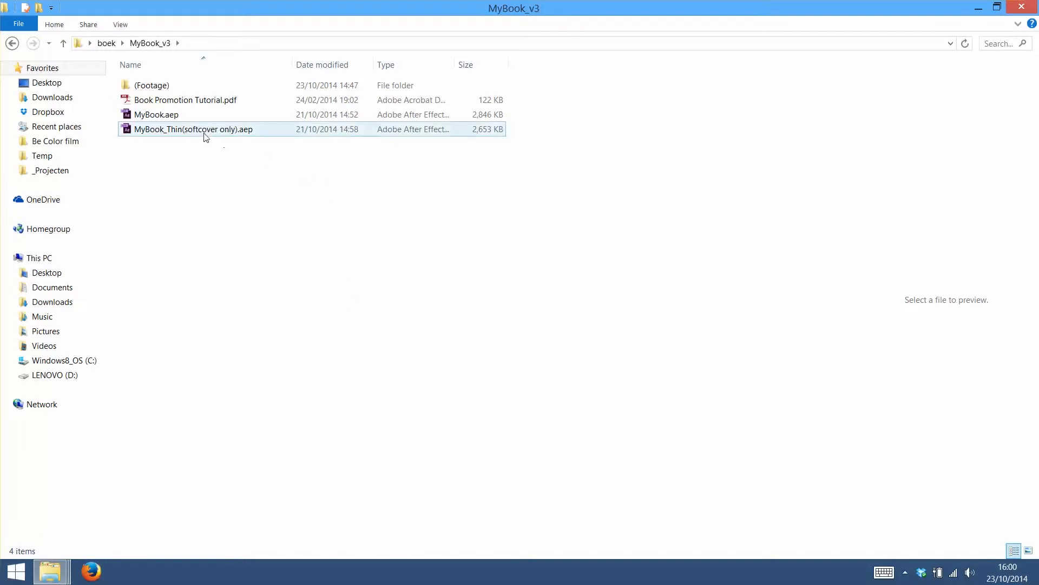
double_click(154, 115)
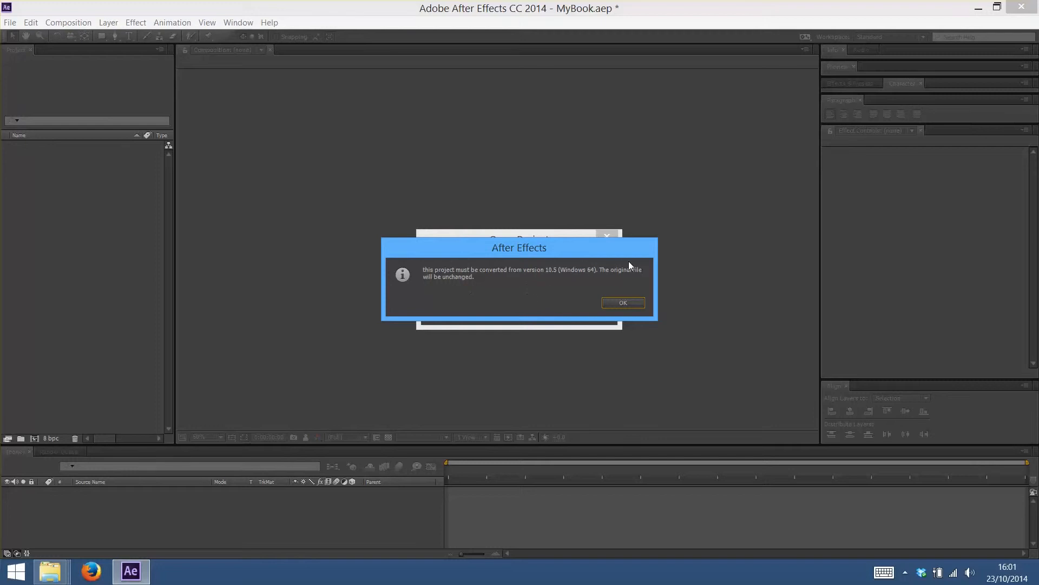
click(624, 302)
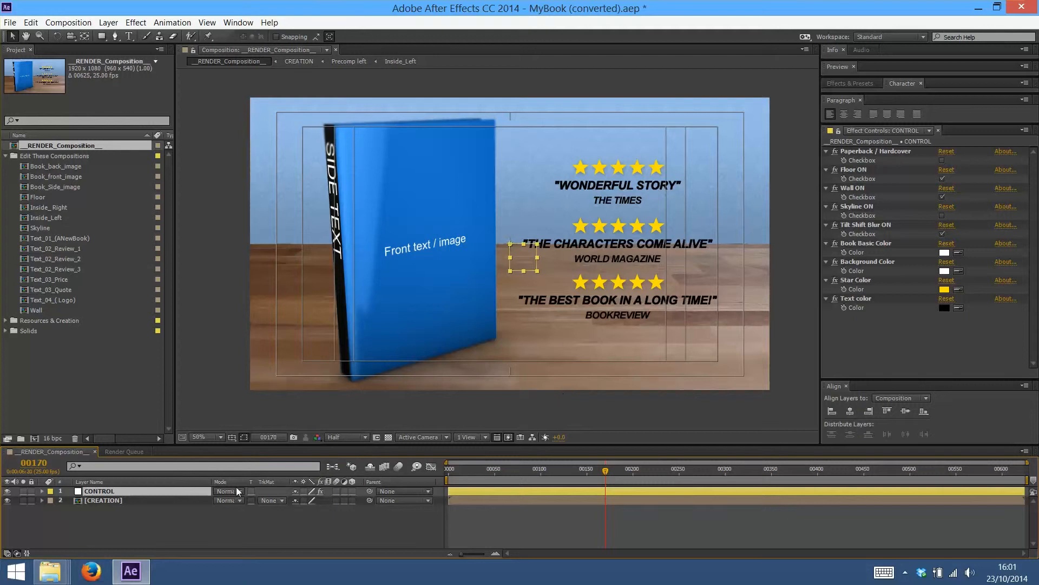
Enable the Paperback / Hardcover checkbox on the CONTROL layer and hide the Title/Action Safe overlay in the composition view
click(109, 501)
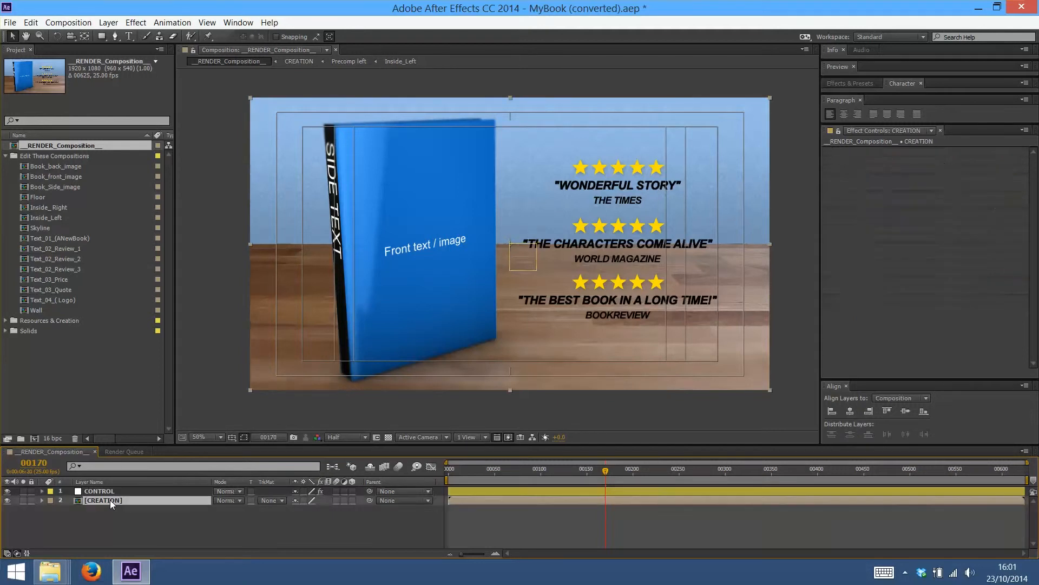
click(110, 492)
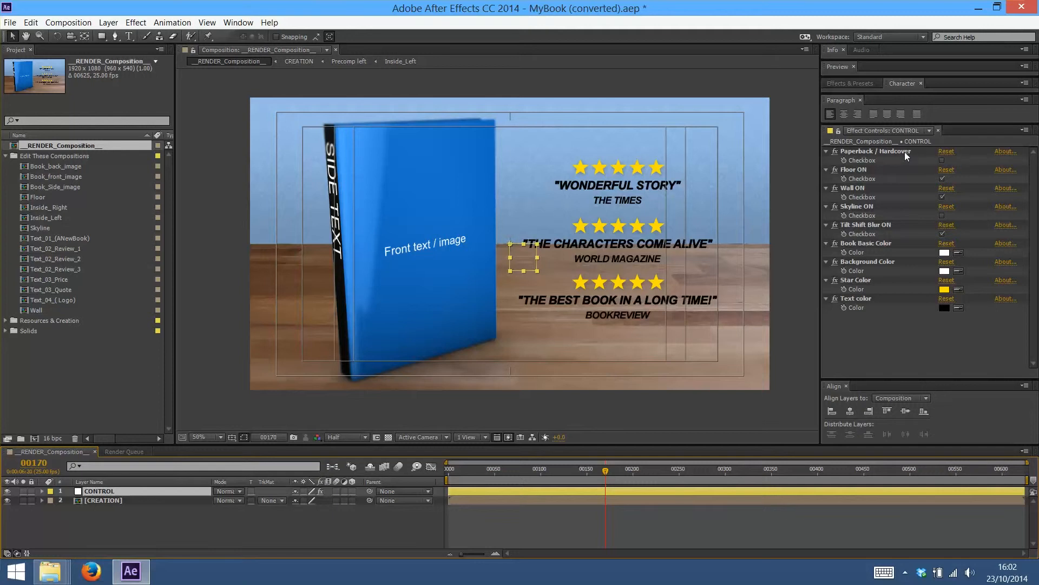
click(888, 156)
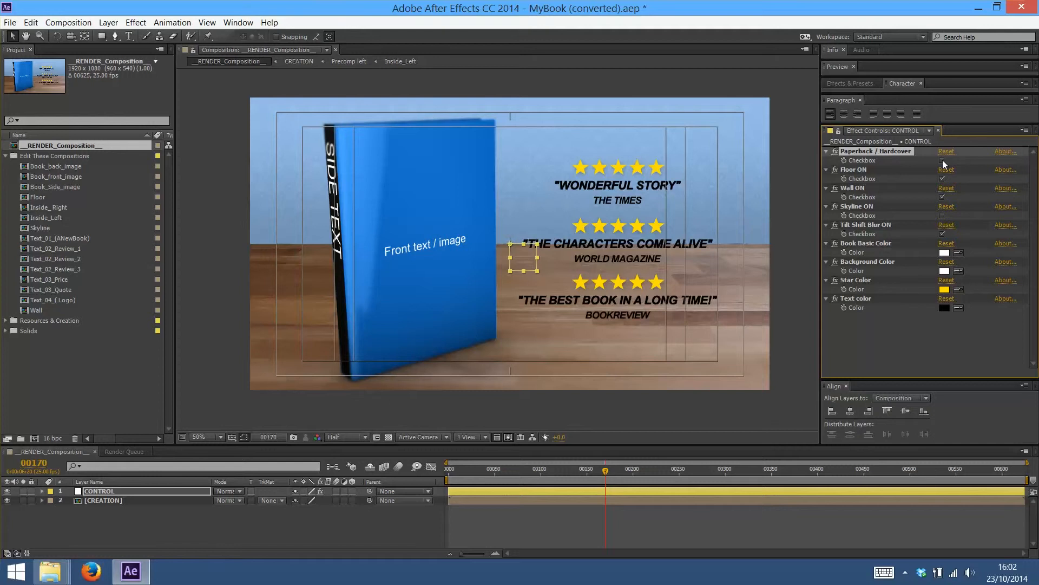
click(943, 160)
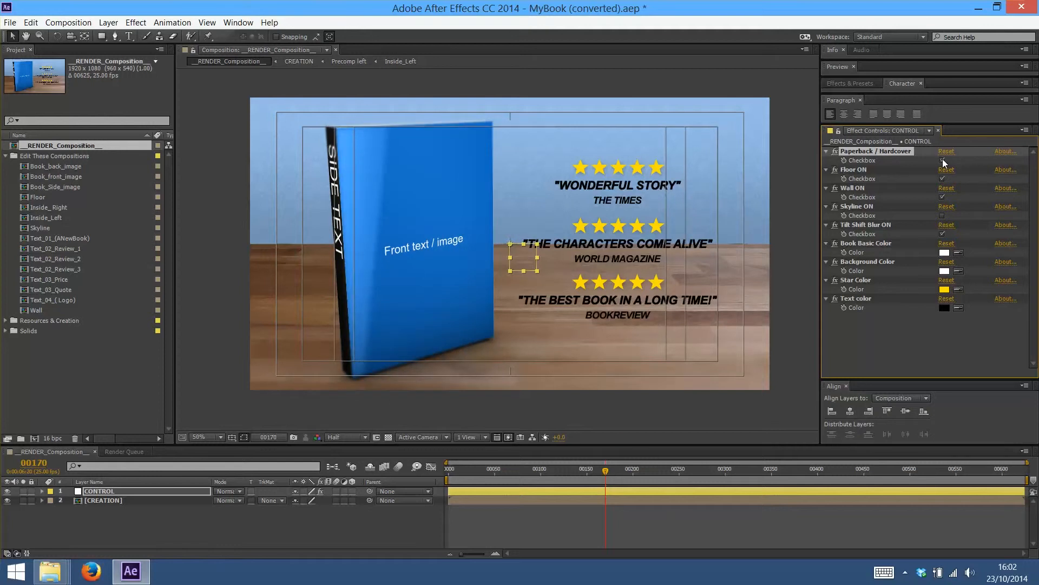
click(942, 161)
click(943, 161)
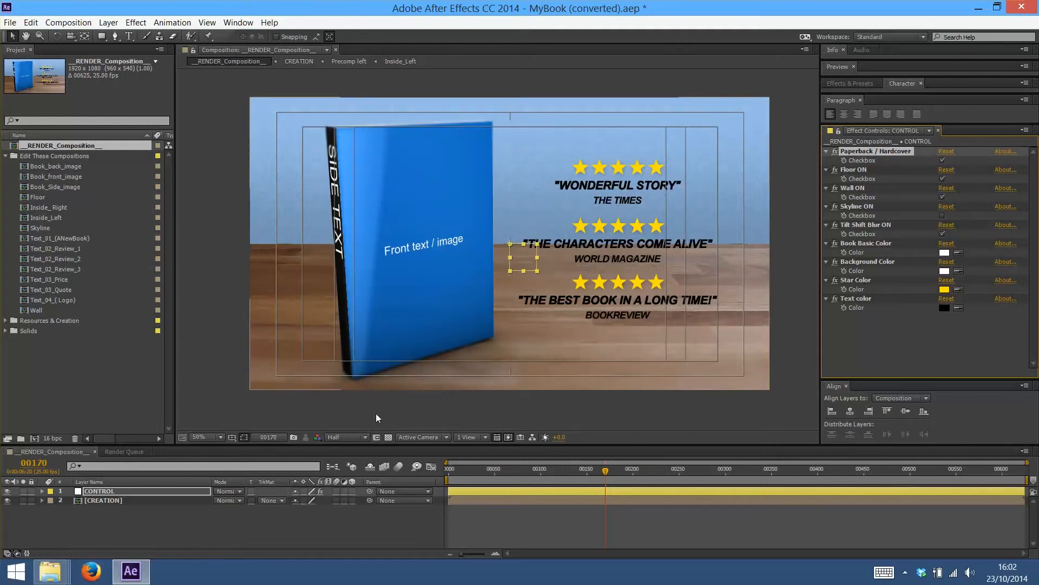
click(232, 437)
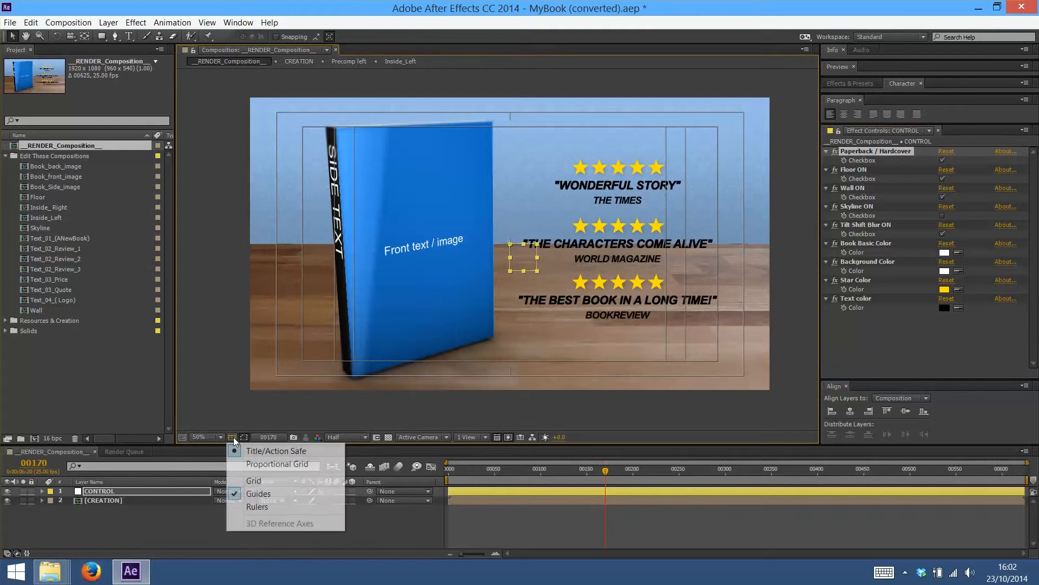
click(283, 451)
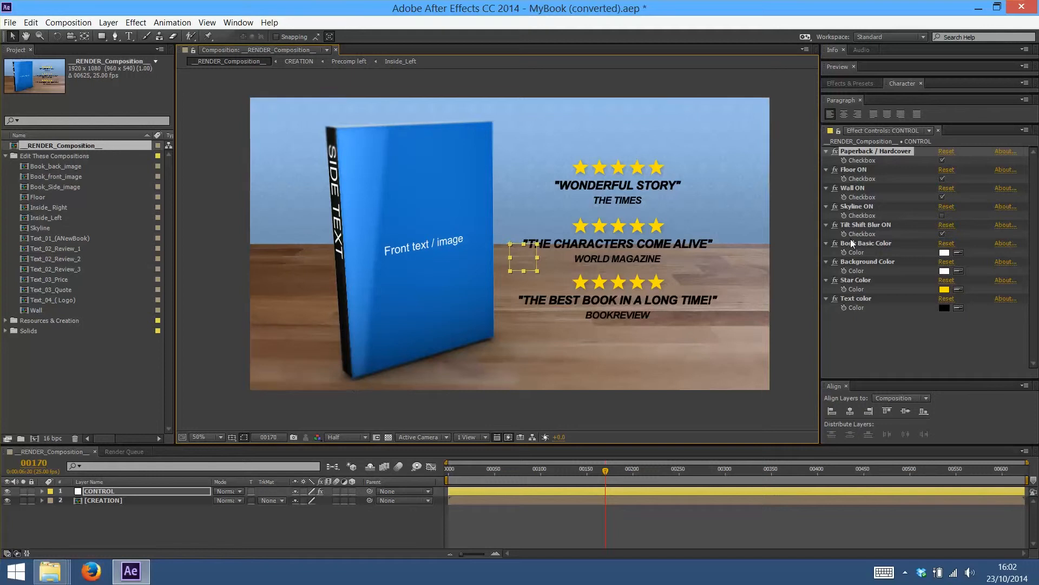
Compare the book with the Paperback / Hardcover checkbox off and on, viewing the open book at frame 216
click(942, 161)
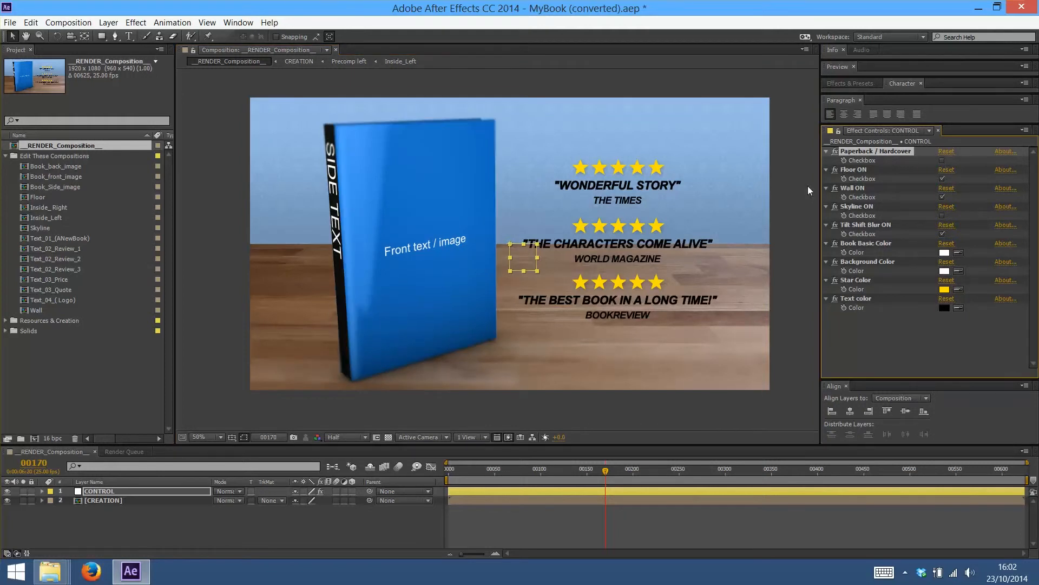
drag(629, 468, 650, 466)
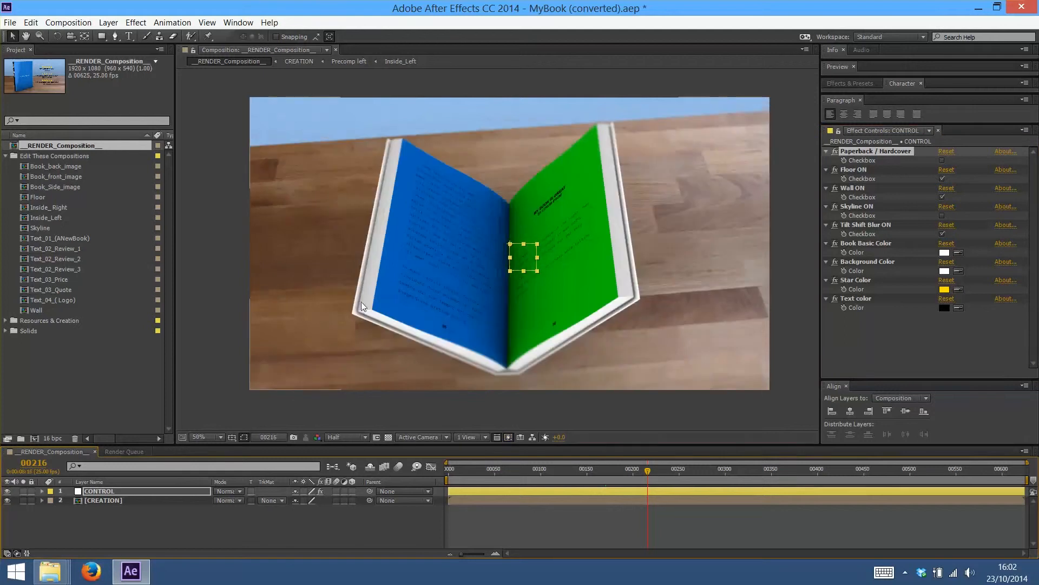
click(943, 160)
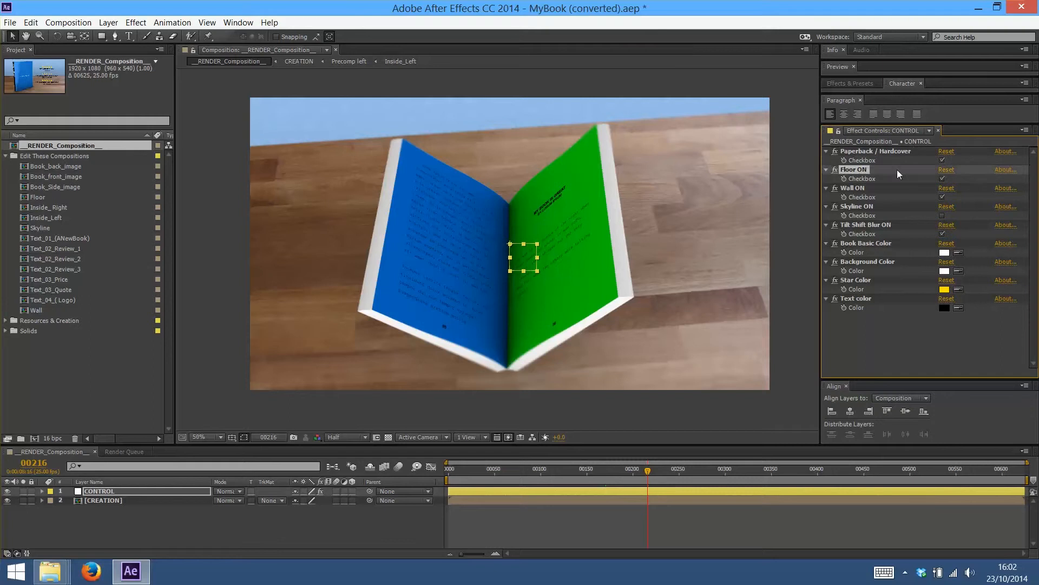
Toggle the Floor ON checkbox in the CONTROL layer's effects and leave the floor turned off
click(942, 179)
click(943, 179)
click(942, 179)
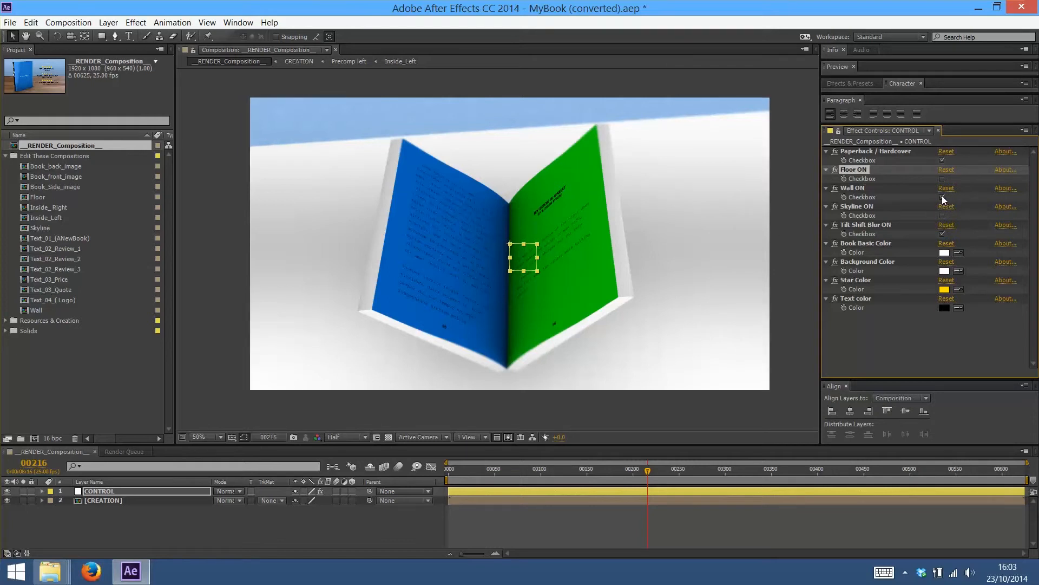
Toggle the Wall ON checkbox while viewing frame 155 and leave the wall turned off
click(942, 197)
click(592, 470)
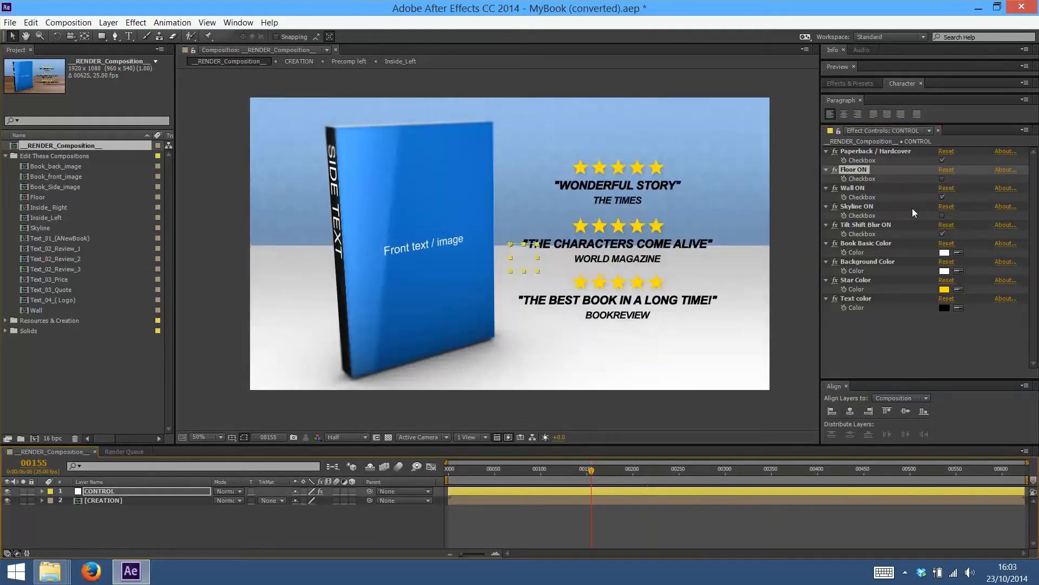
click(943, 197)
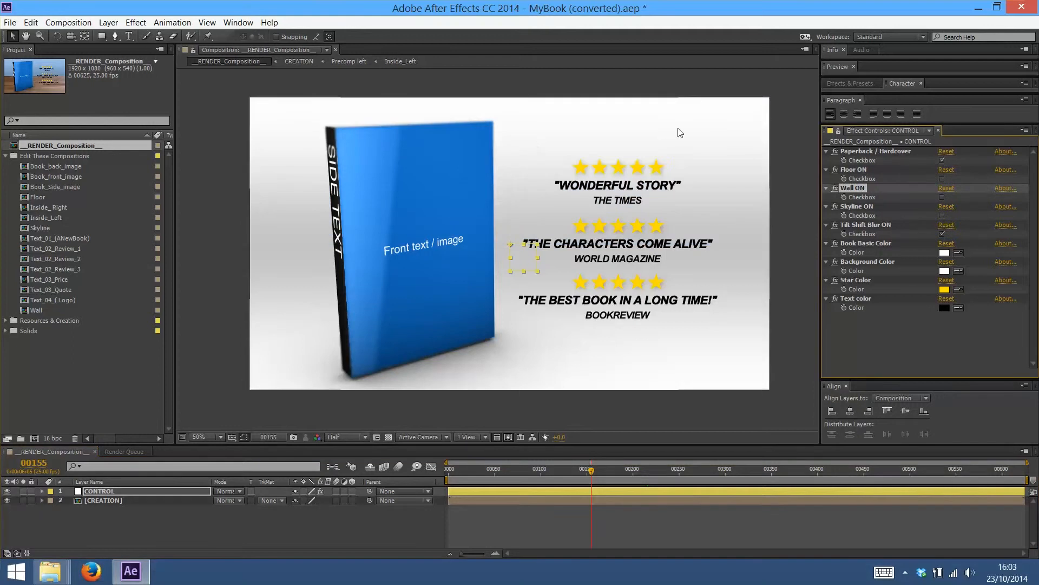
click(942, 197)
click(943, 197)
click(943, 197)
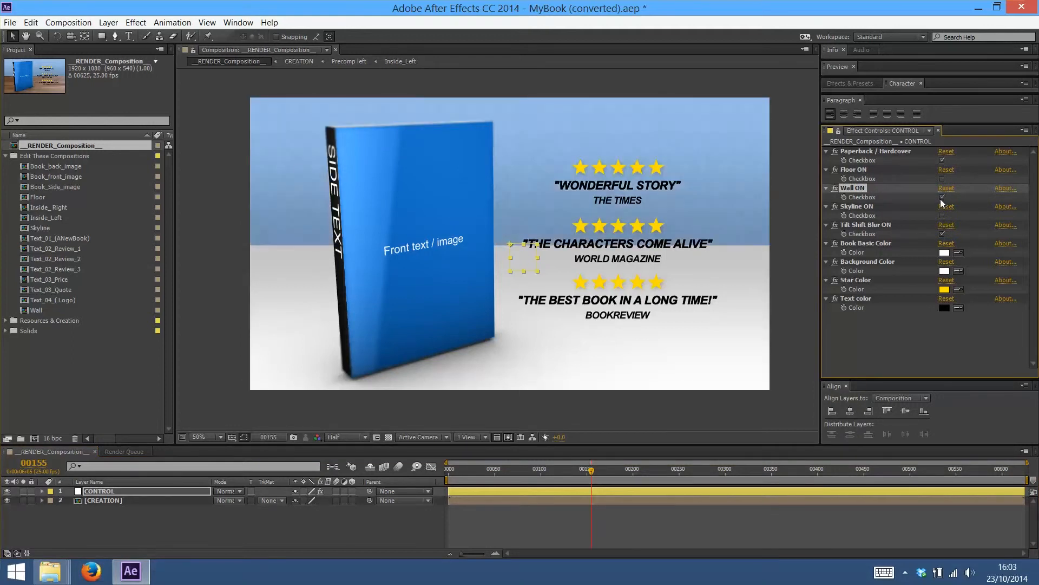
click(942, 197)
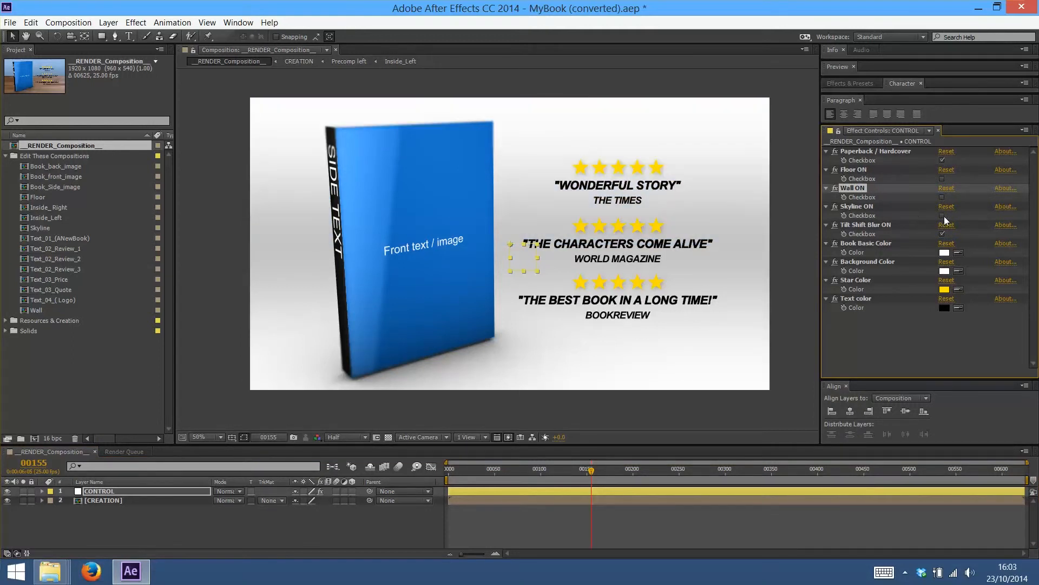
Turn on the Skyline ON checkbox and, at frame 207, set the Book Basic Color to black (000000)
click(942, 216)
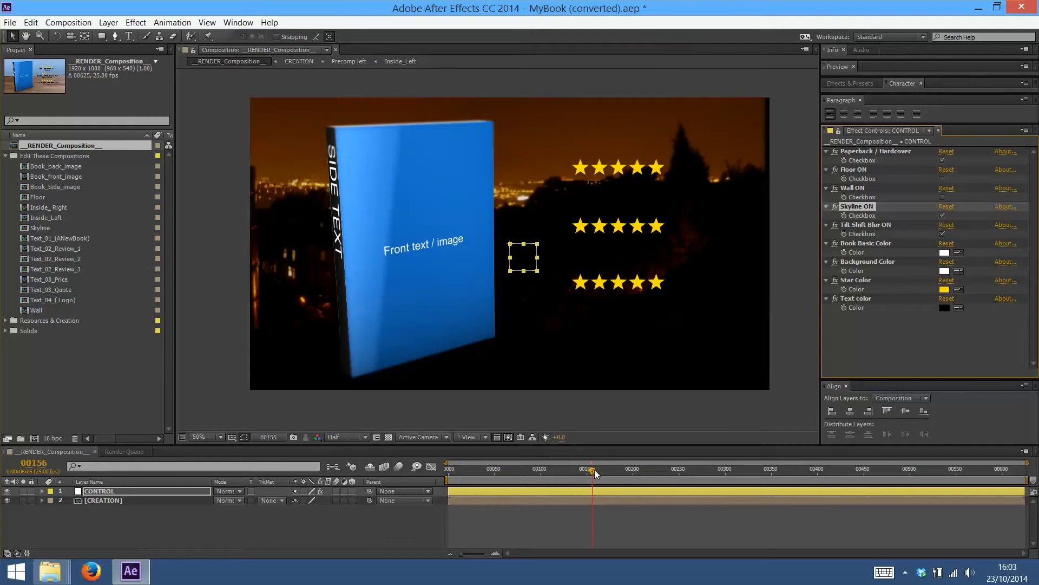
drag(595, 470, 639, 473)
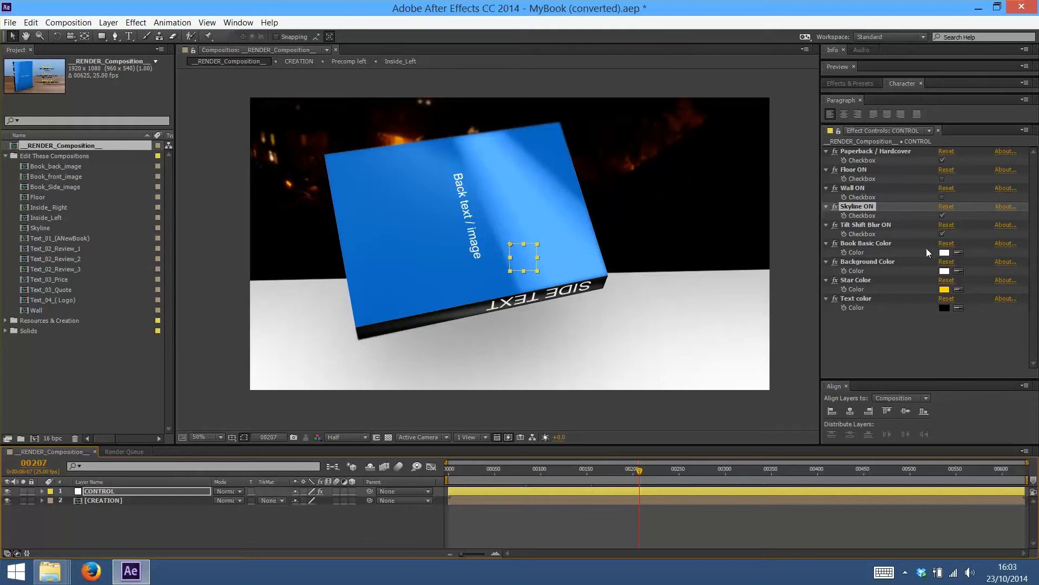
click(944, 253)
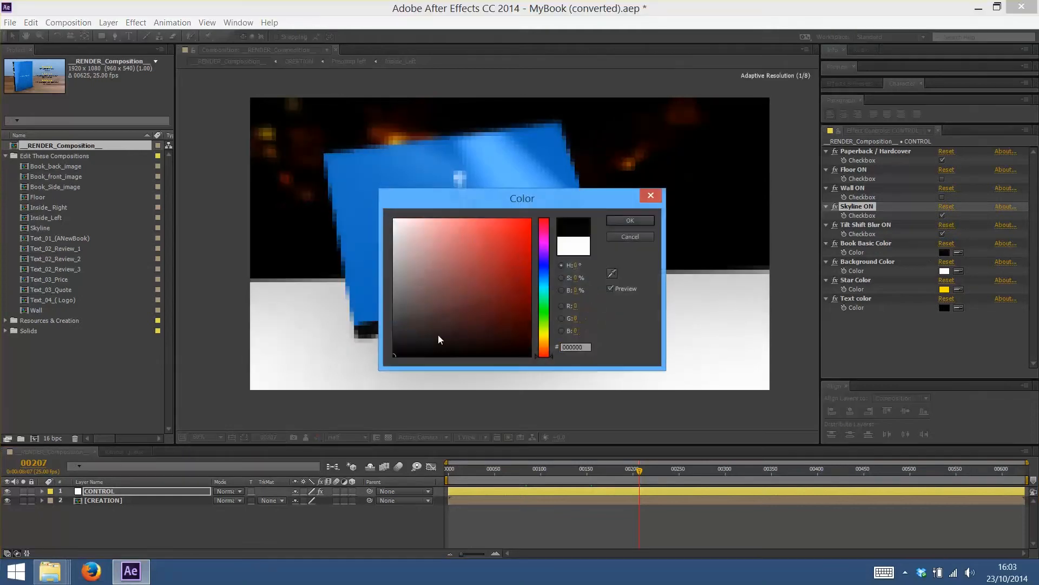
click(631, 221)
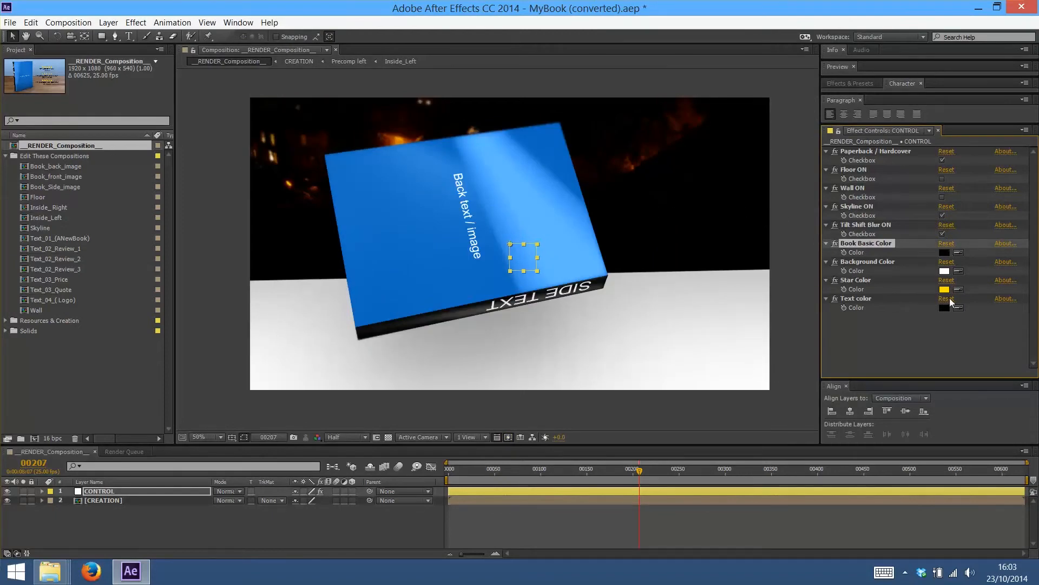
Set the Background Color to black and review the animation at frame 339 and back at frame 116
click(944, 271)
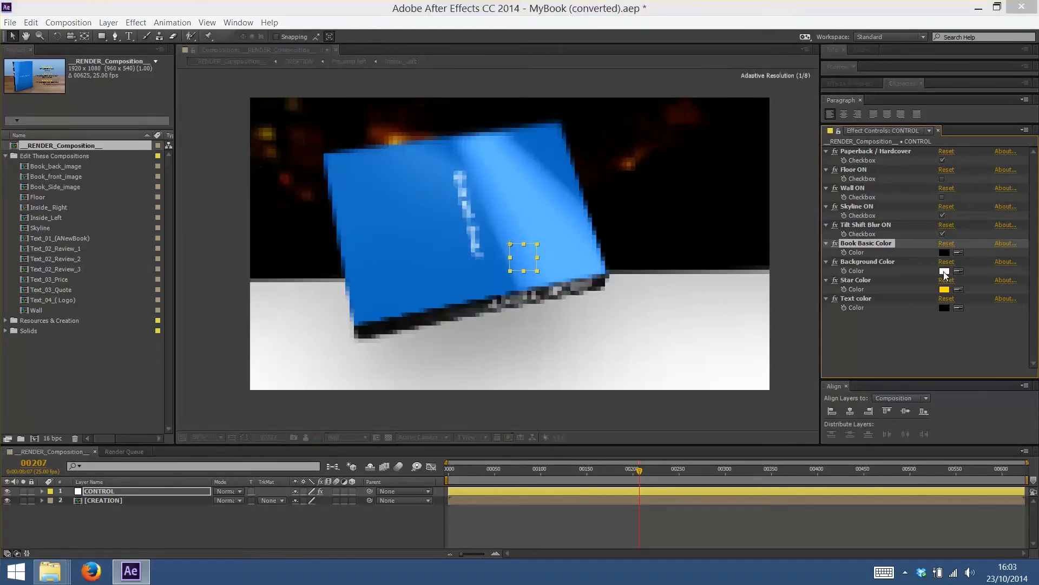
drag(404, 344, 371, 371)
click(639, 220)
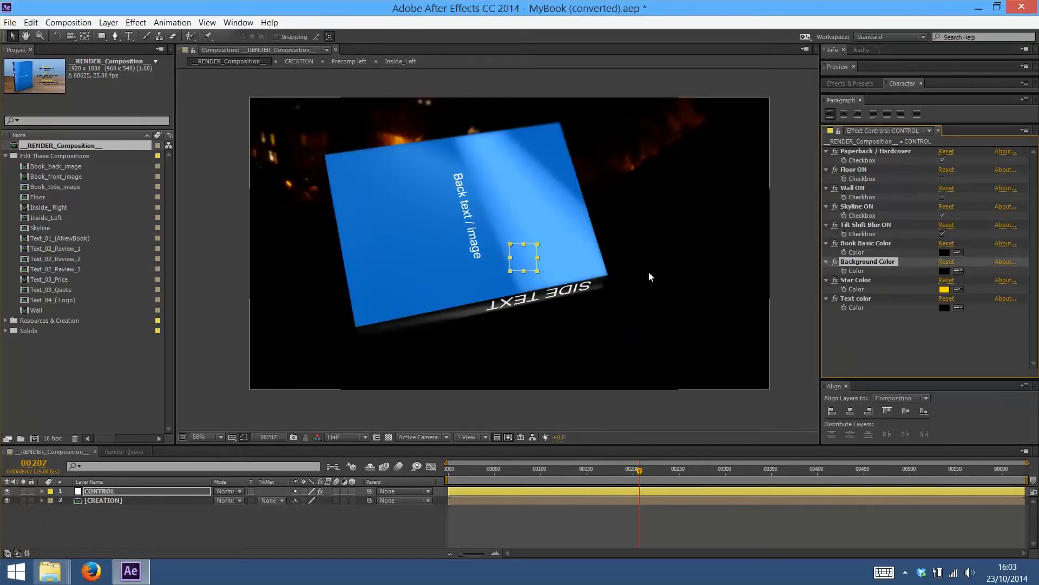
drag(634, 470, 659, 466)
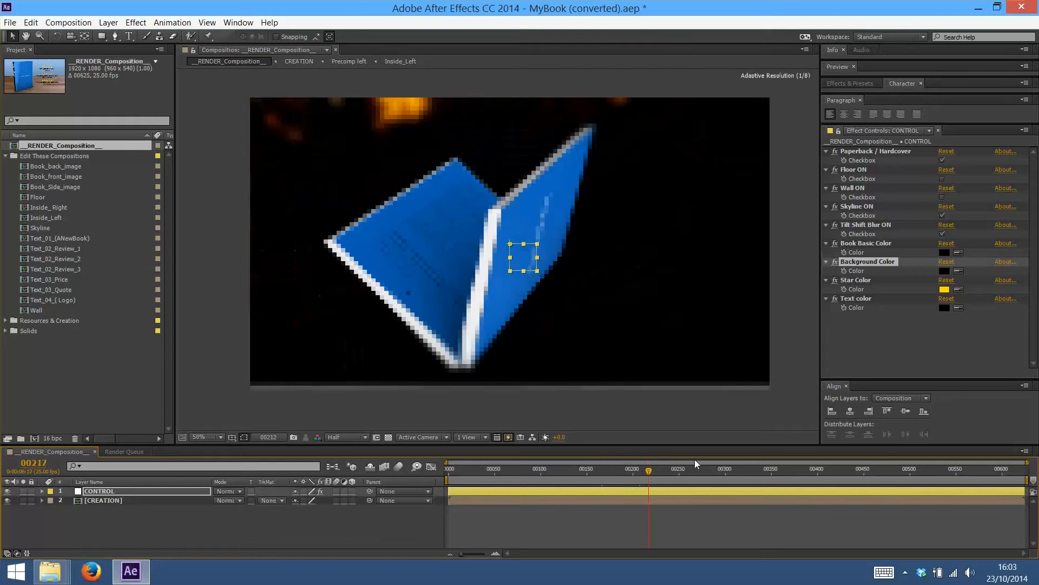
click(763, 468)
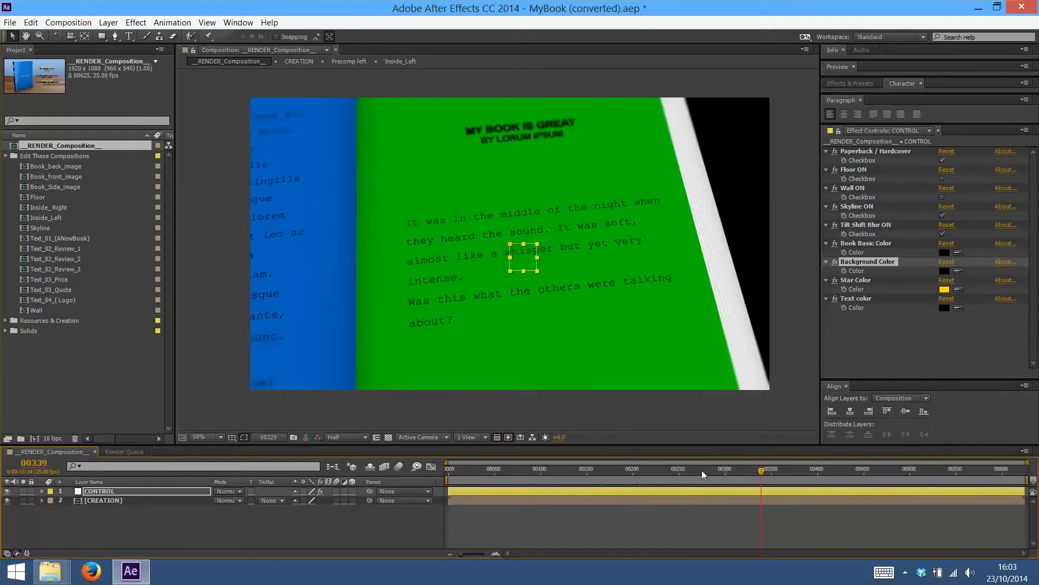
drag(703, 474, 555, 478)
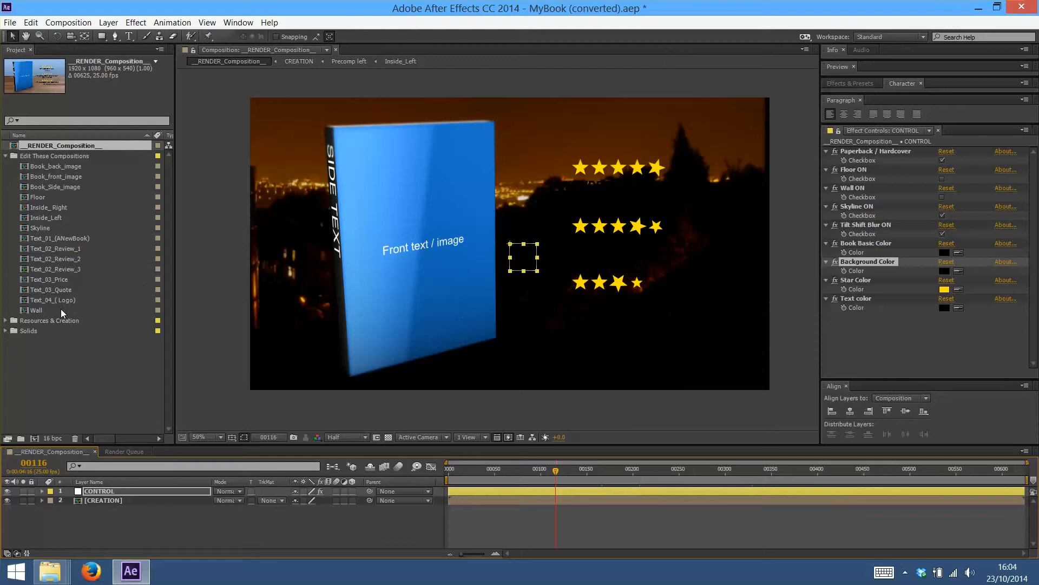
Open the Skyline composition to inspect its image layers and return to __RENDER_Composition__
double_click(55, 227)
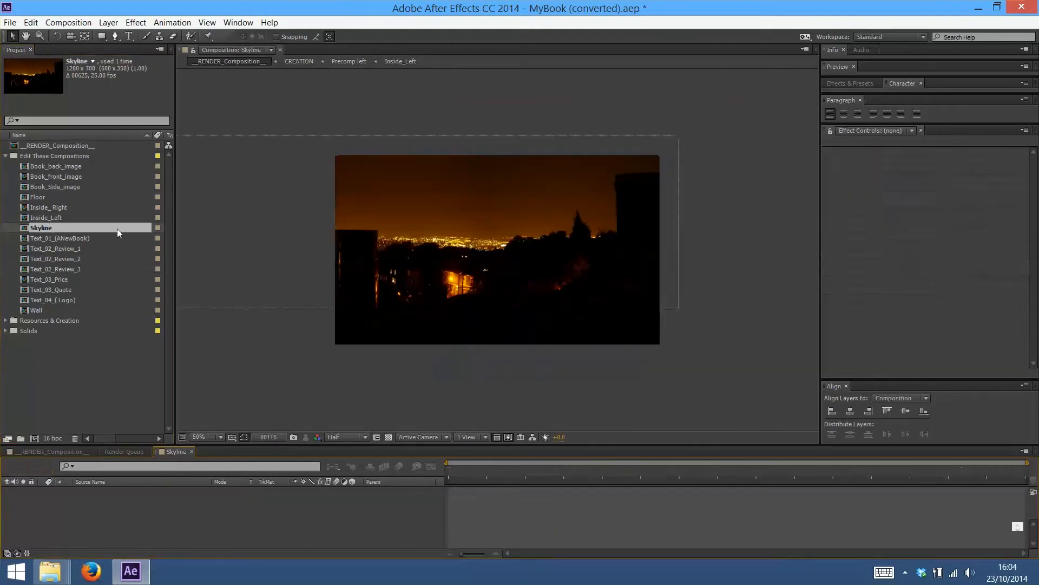
key(Page_Up)
key(Page_Up)
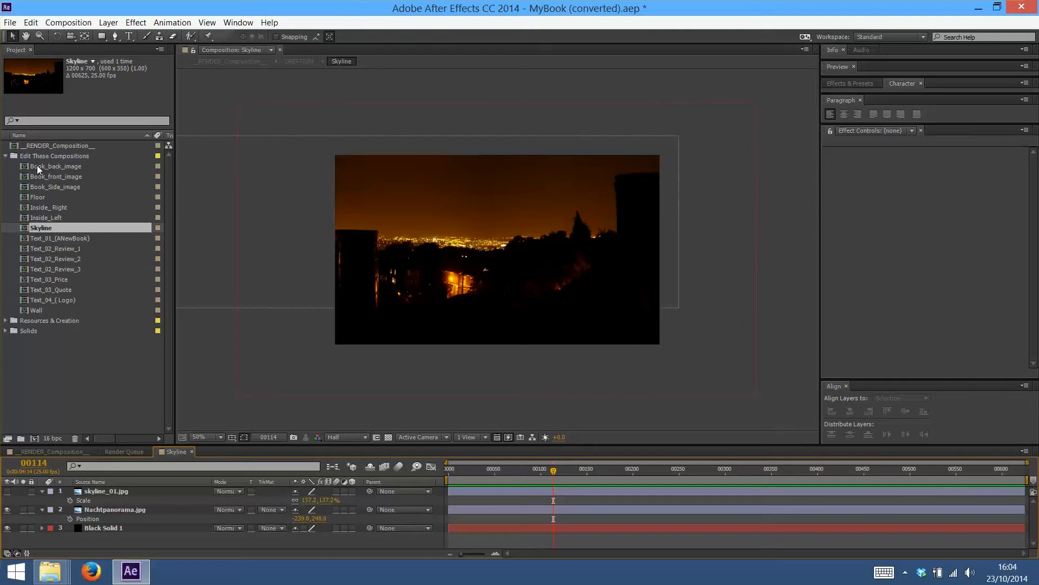
double_click(53, 145)
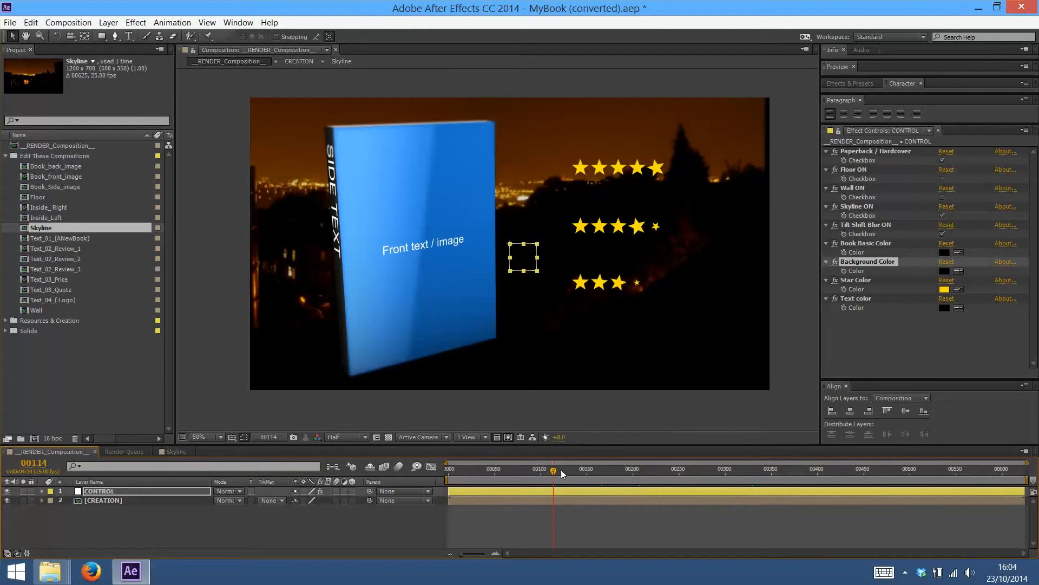
At frame 130, turn off the Skyline ON checkbox and set the Background Color to light grey (C4BCBC)
drag(564, 470, 568, 470)
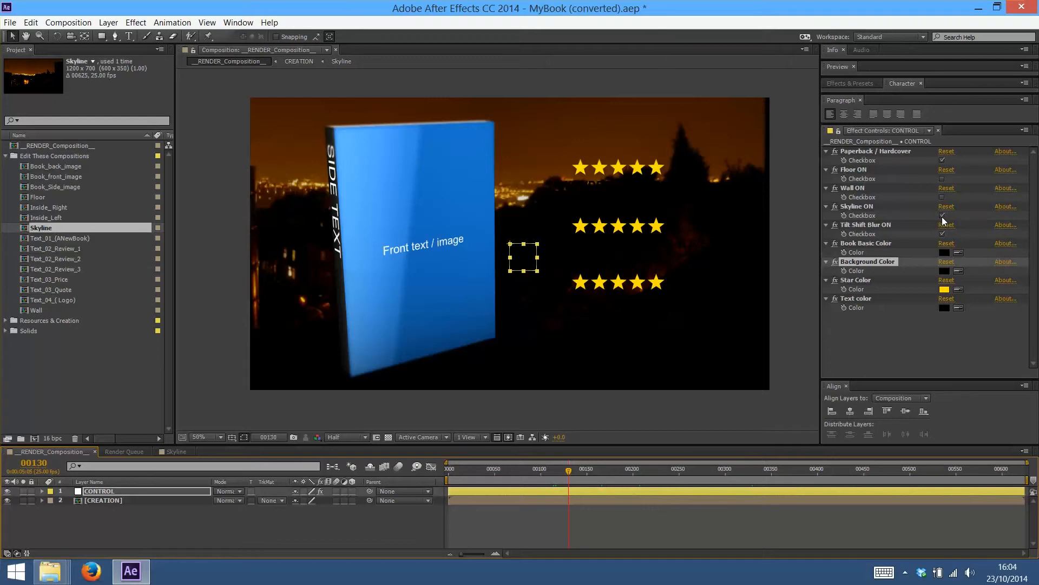
click(942, 216)
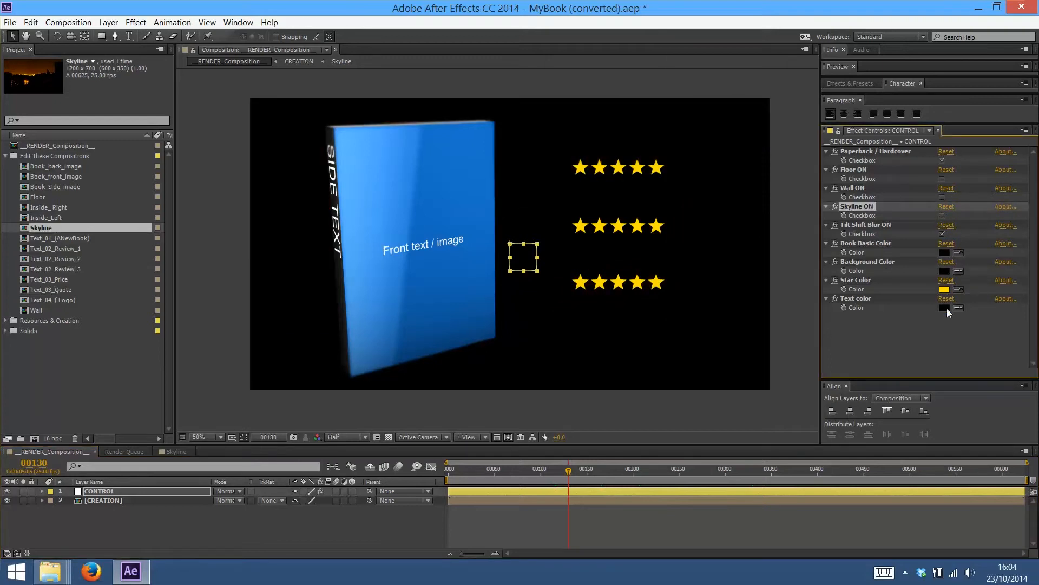
click(944, 270)
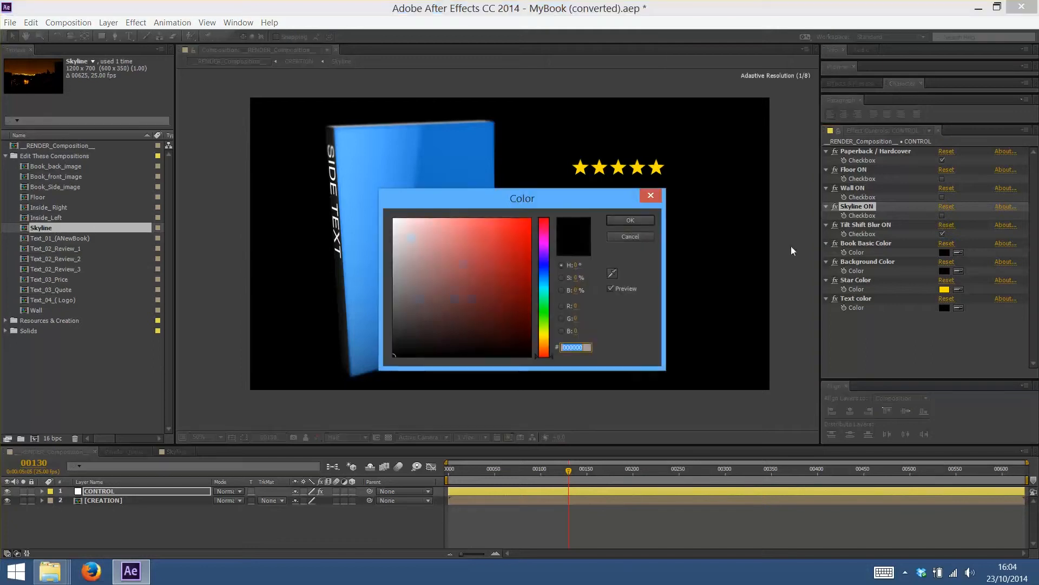
click(399, 250)
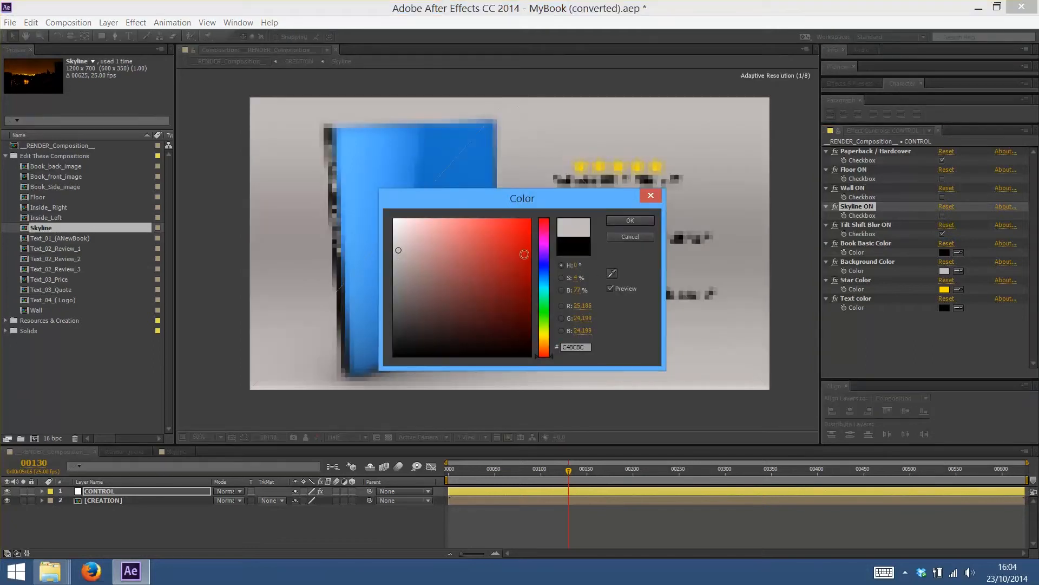
click(630, 220)
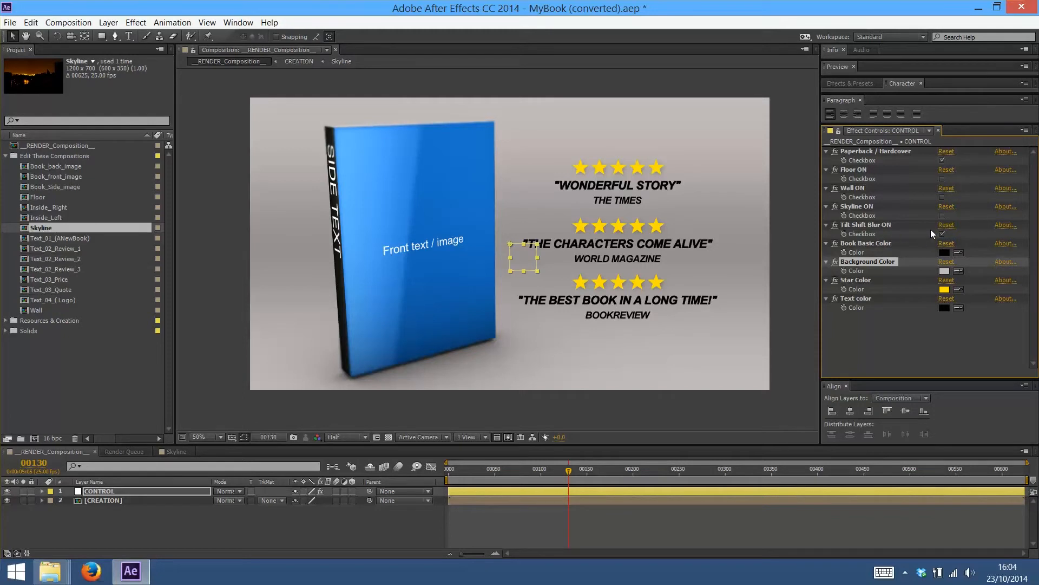
Turn off the Tilt Shift Blur ON checkbox on the CONTROL layer
click(872, 225)
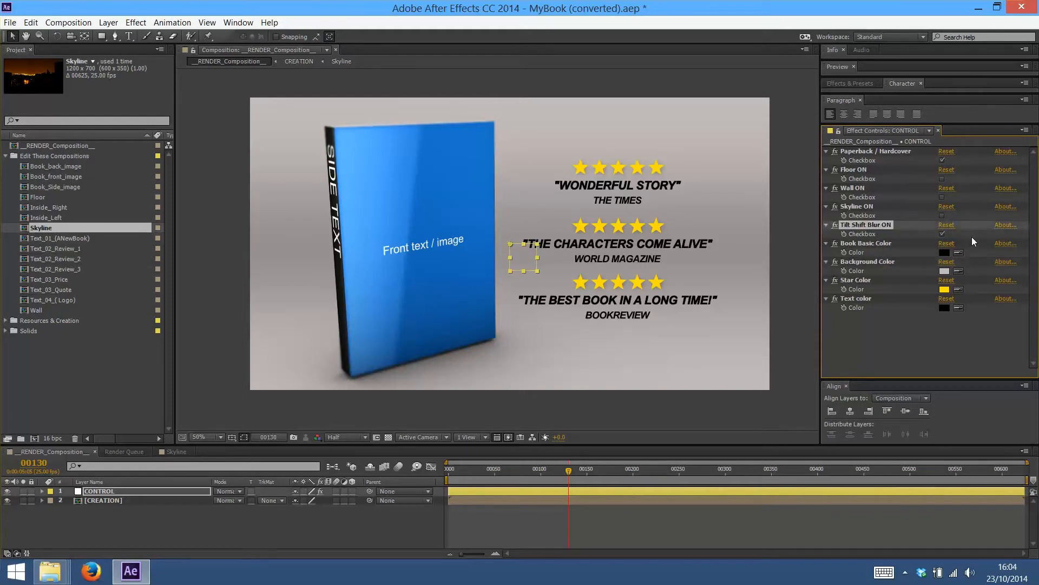
click(942, 234)
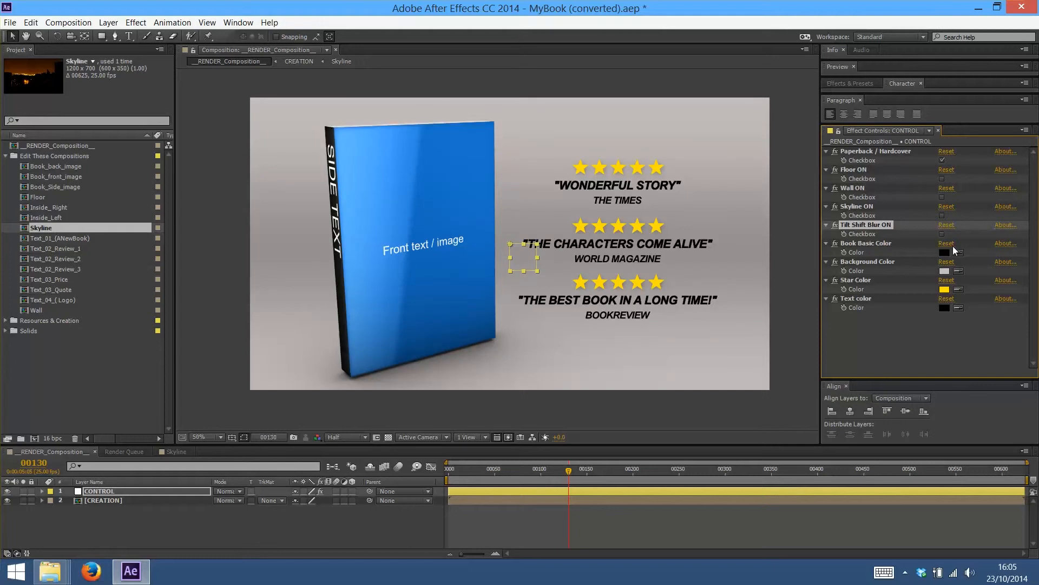
Try white and then red (FF0000) as the Book Basic Color
click(883, 244)
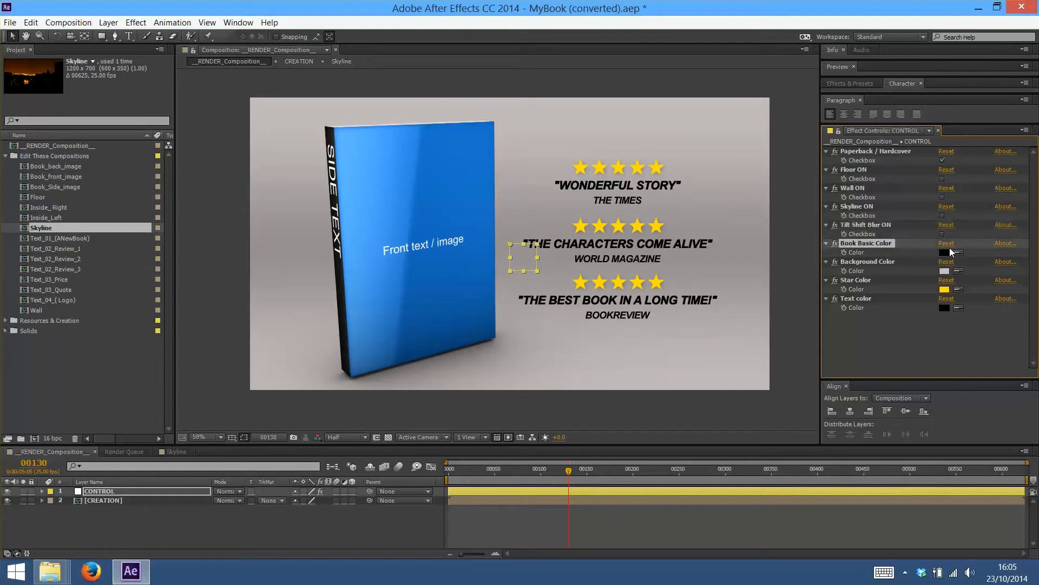
click(944, 253)
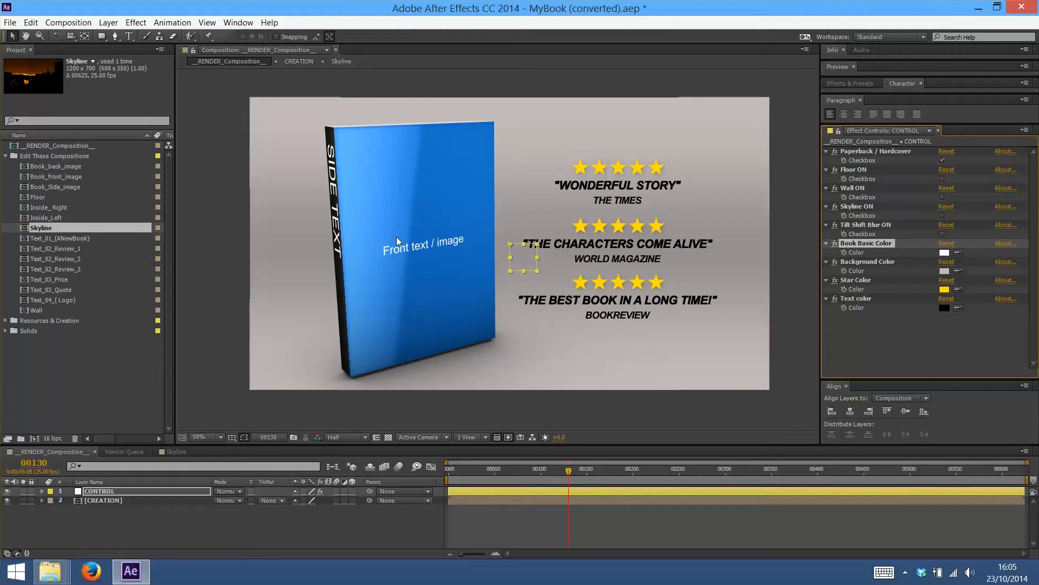
click(944, 252)
click(515, 255)
click(633, 220)
Hide the blue solid layer in the Book_front_image composition and return to __RENDER_Composition__
double_click(73, 176)
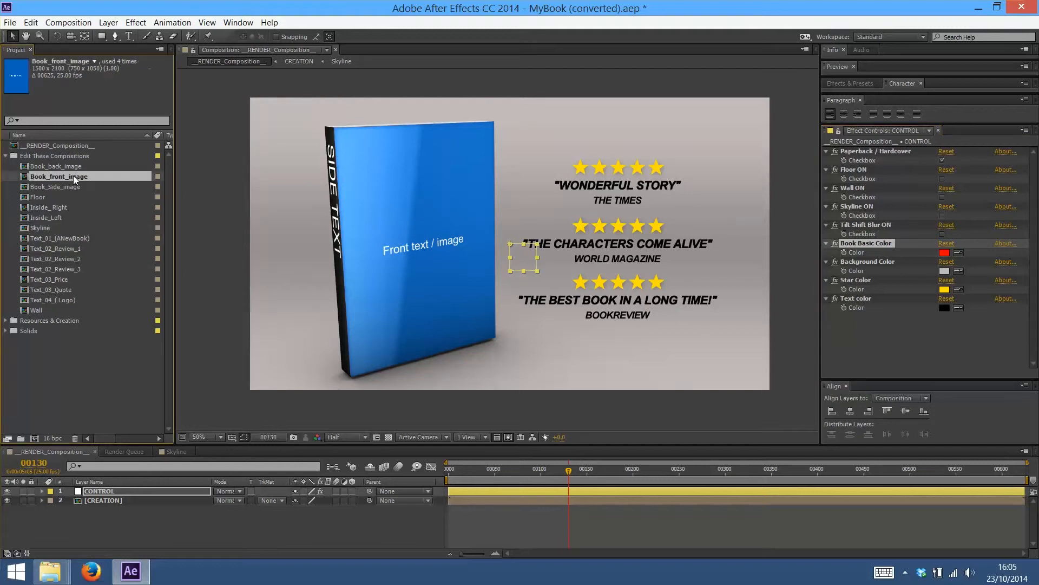
click(92, 500)
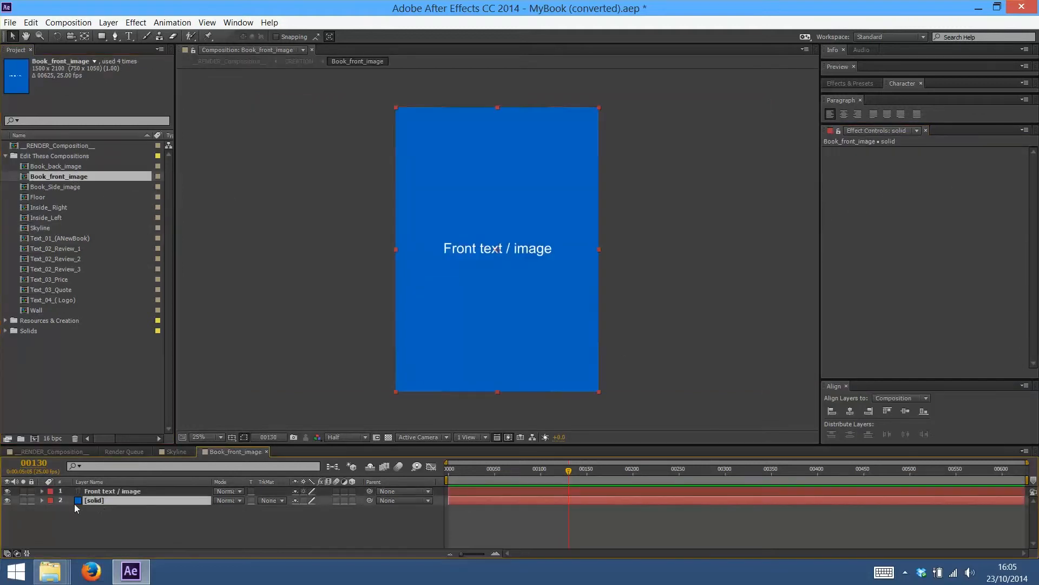
click(7, 500)
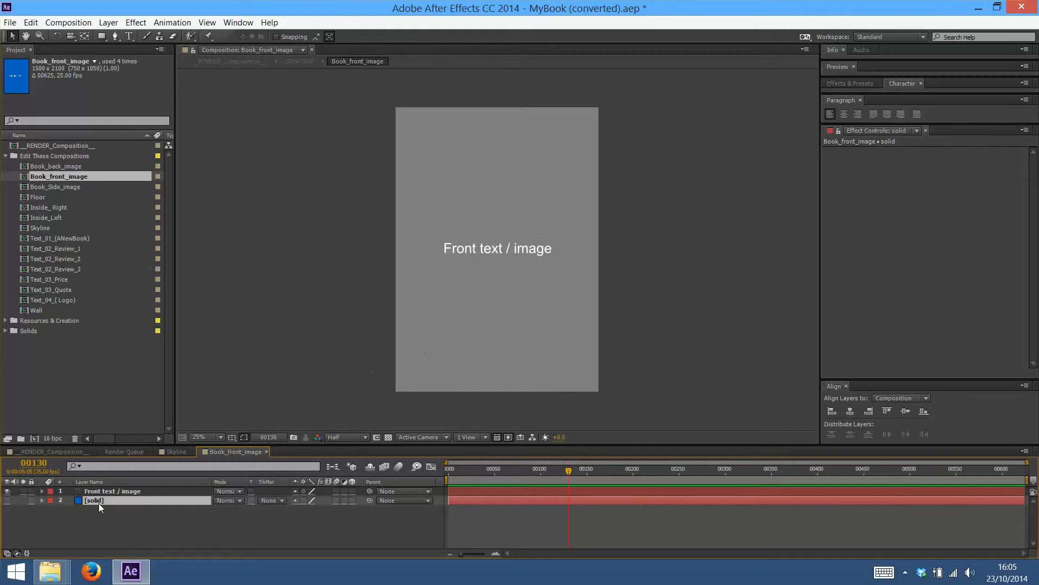
click(54, 452)
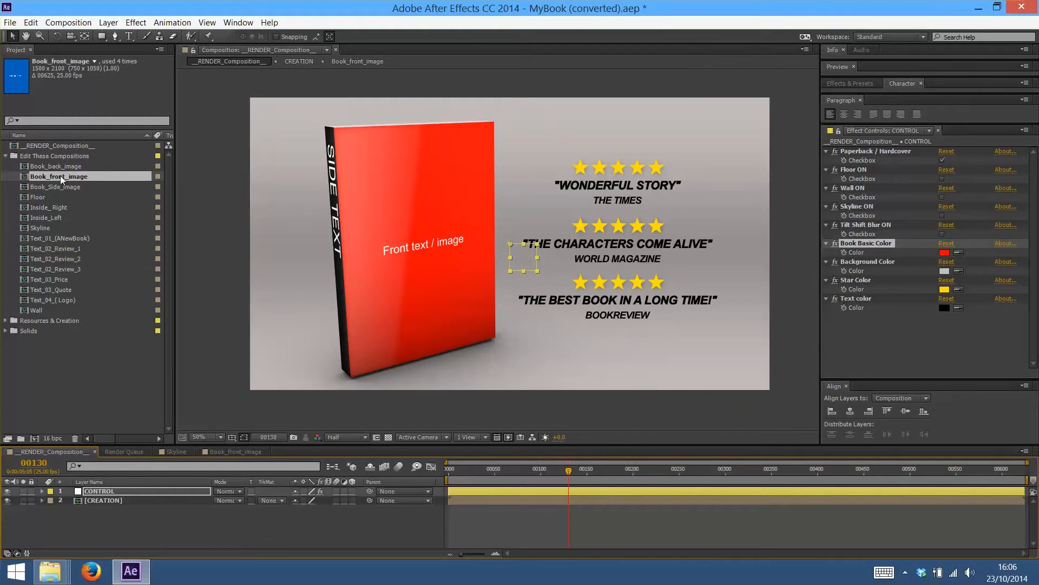
Hide the background solids in the Book_Side_image and Book_back_image compositions, ending back in __RENDER_Composition__
double_click(70, 186)
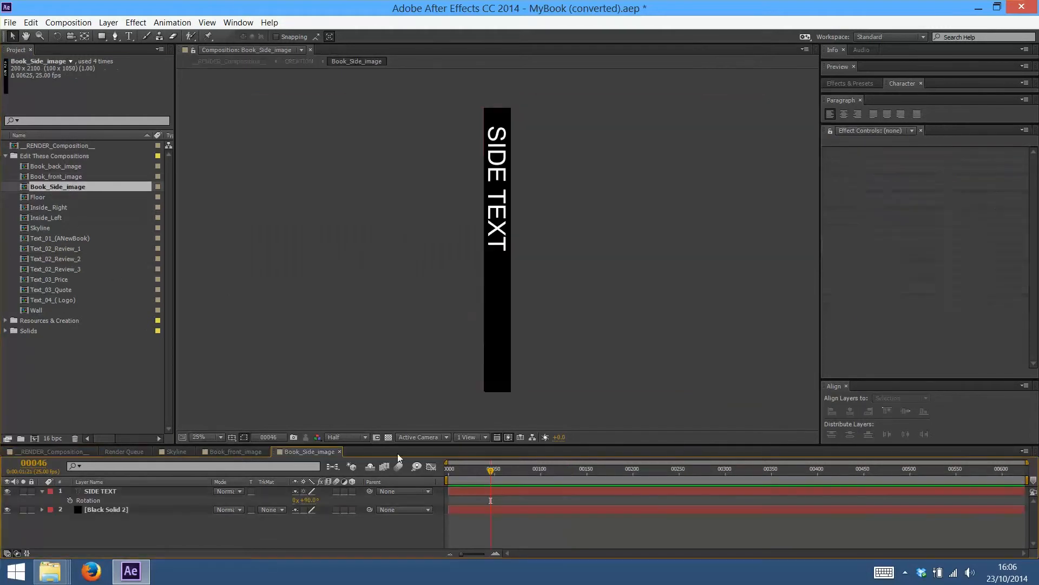
click(7, 510)
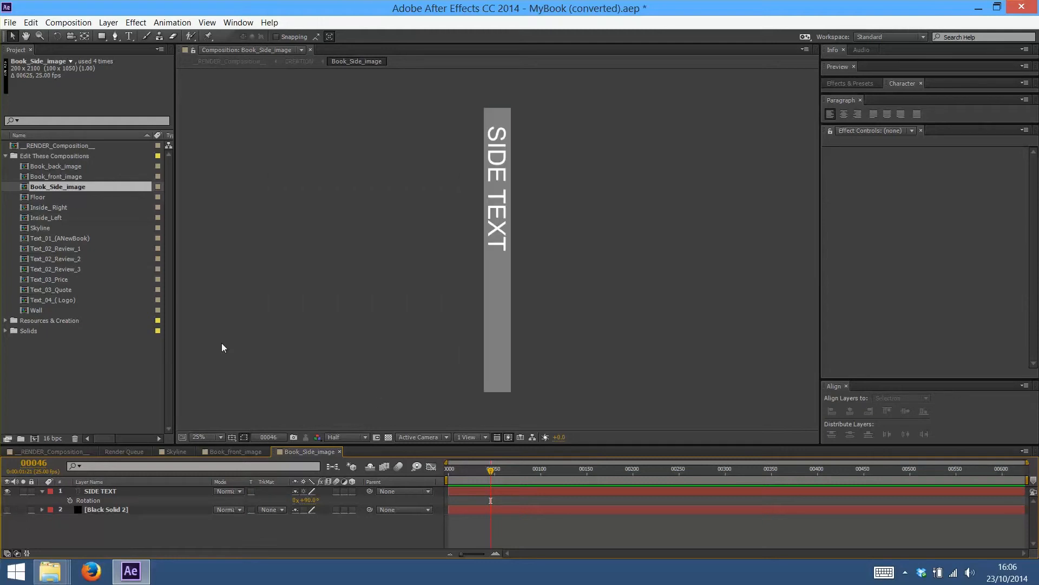
double_click(73, 167)
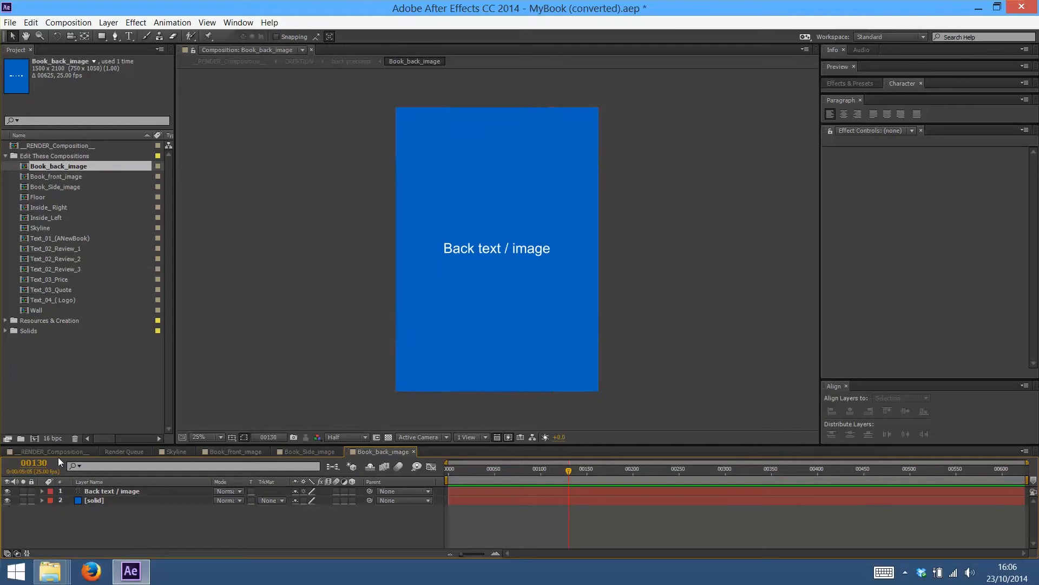
click(66, 449)
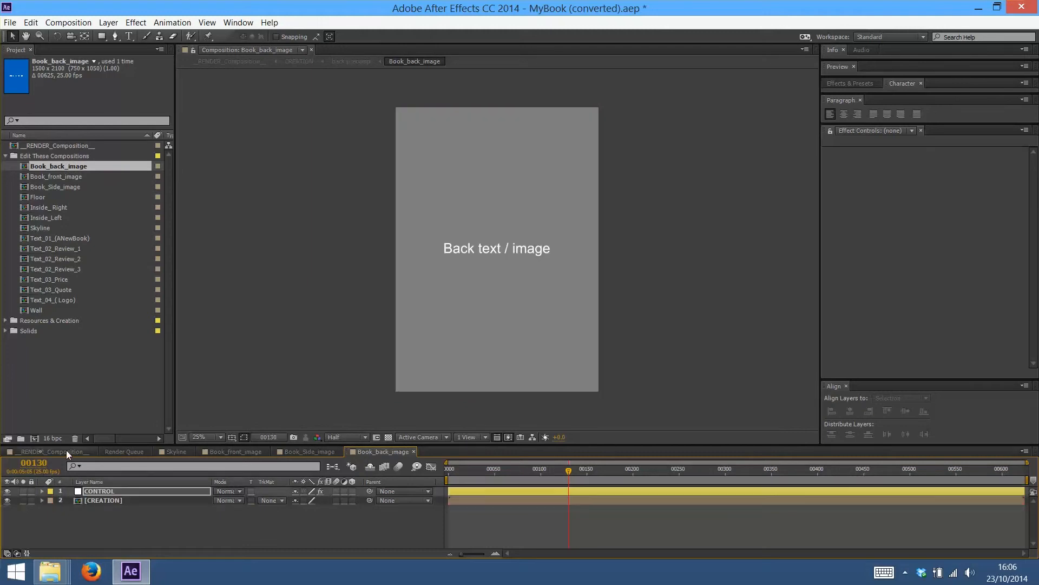
At frame 207, try yellow (FFE400) and then blue (0048FF) as the Book Basic Color
drag(569, 471, 641, 460)
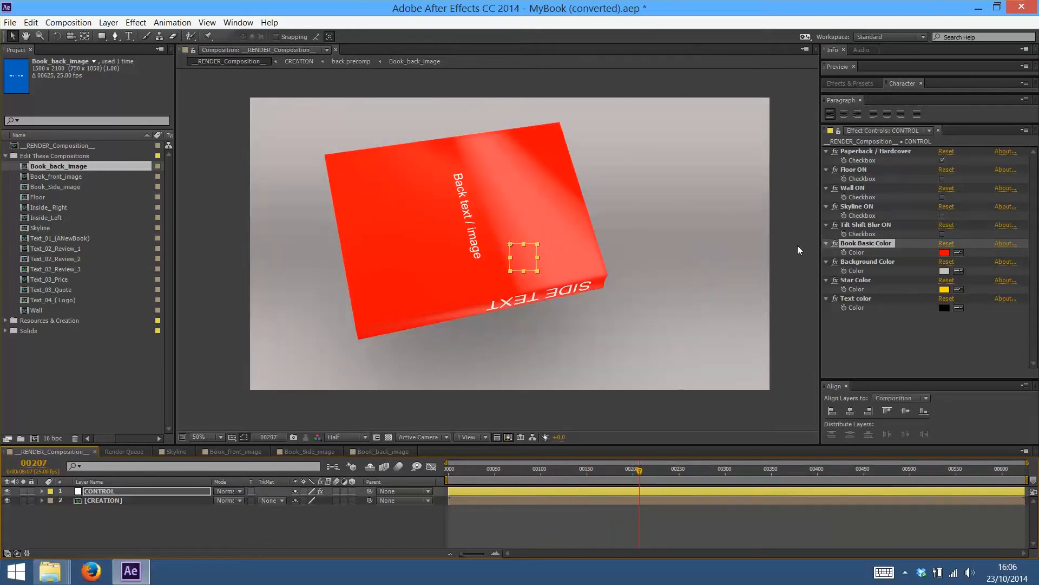
click(946, 253)
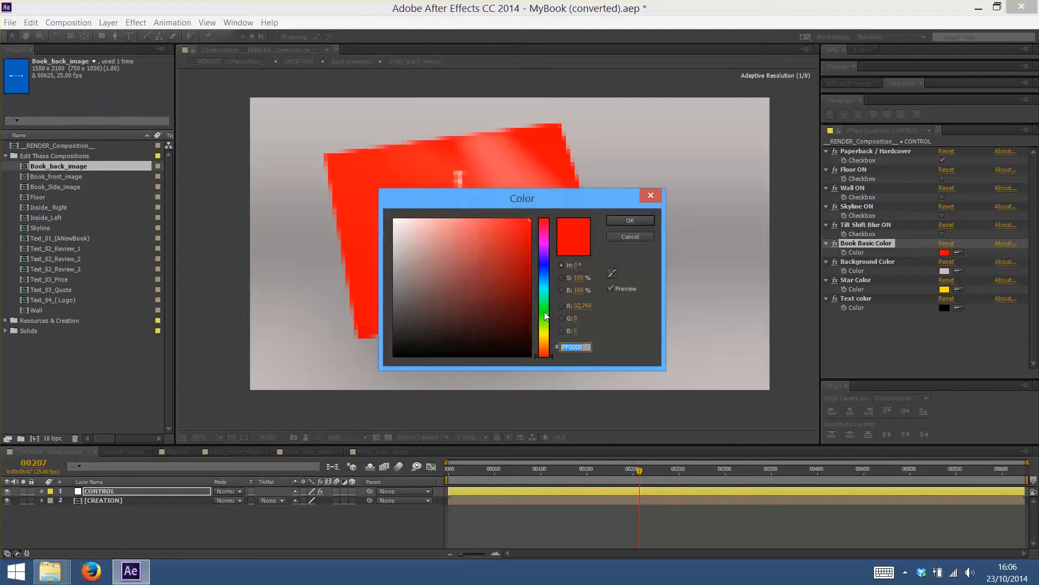
click(543, 336)
click(634, 221)
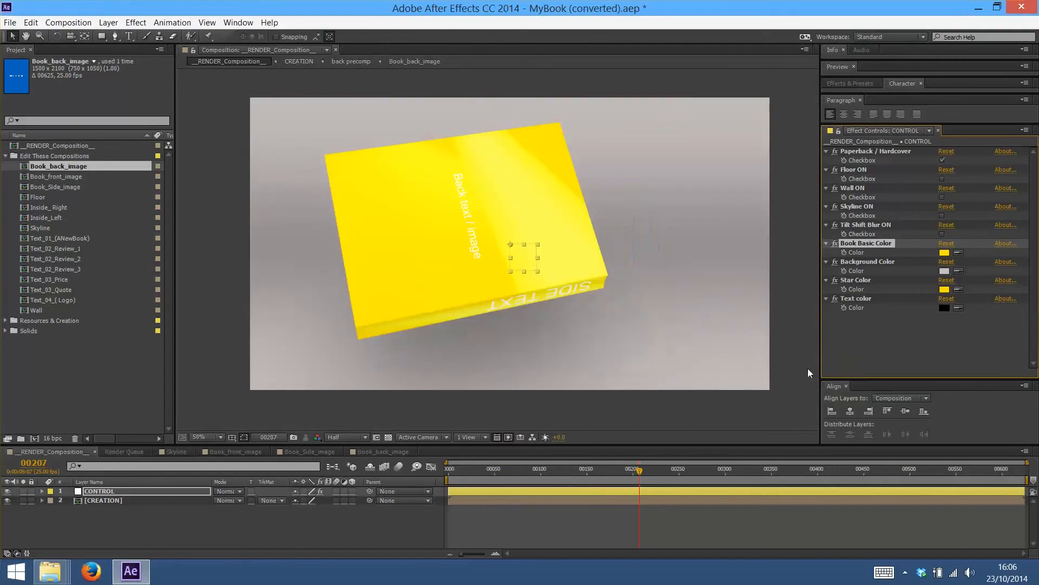
click(946, 253)
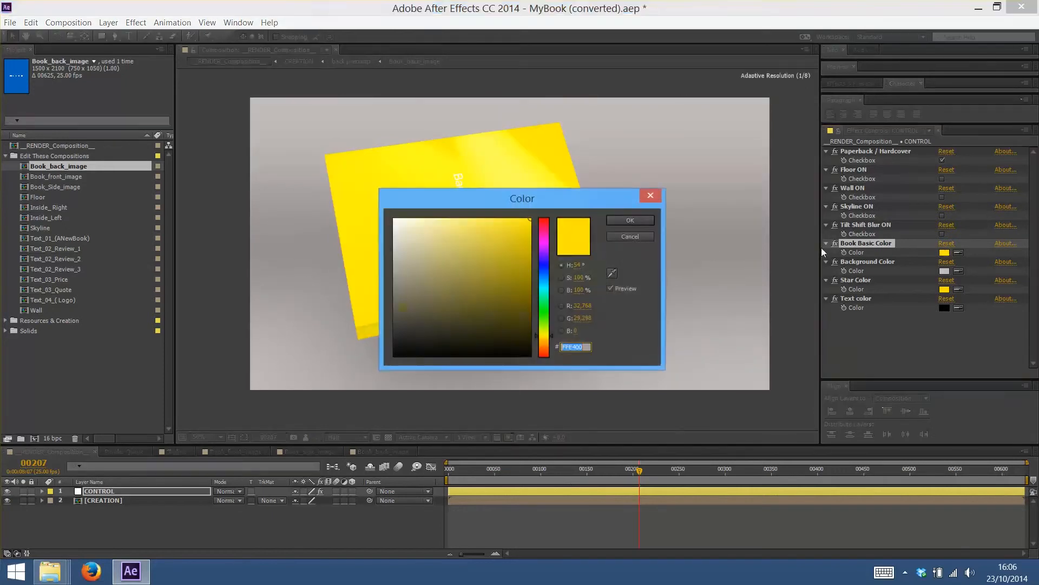
click(544, 271)
click(630, 221)
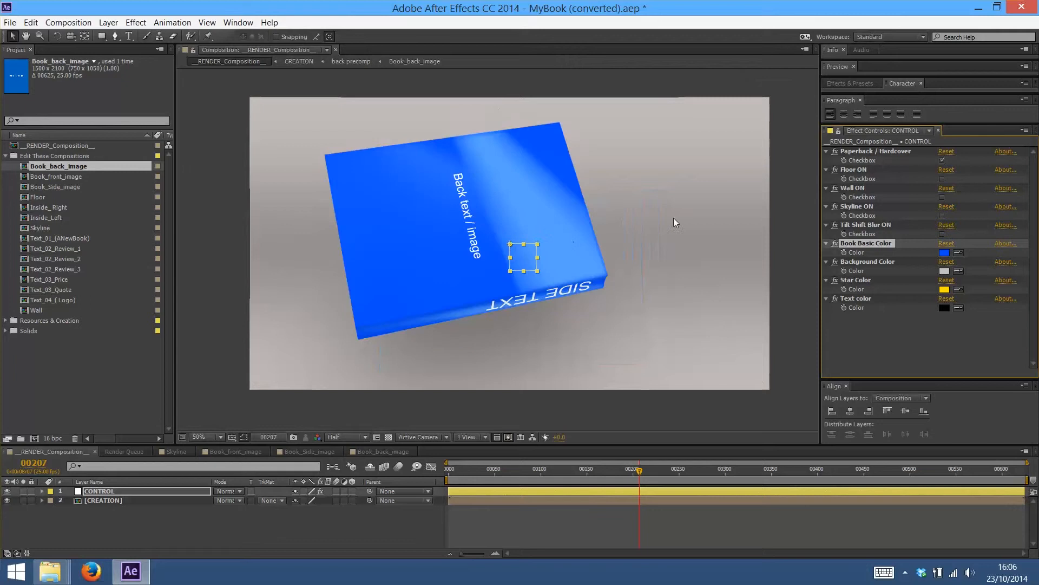
At frame 45, set the Book Basic Color to white (FFFFFF)
click(489, 469)
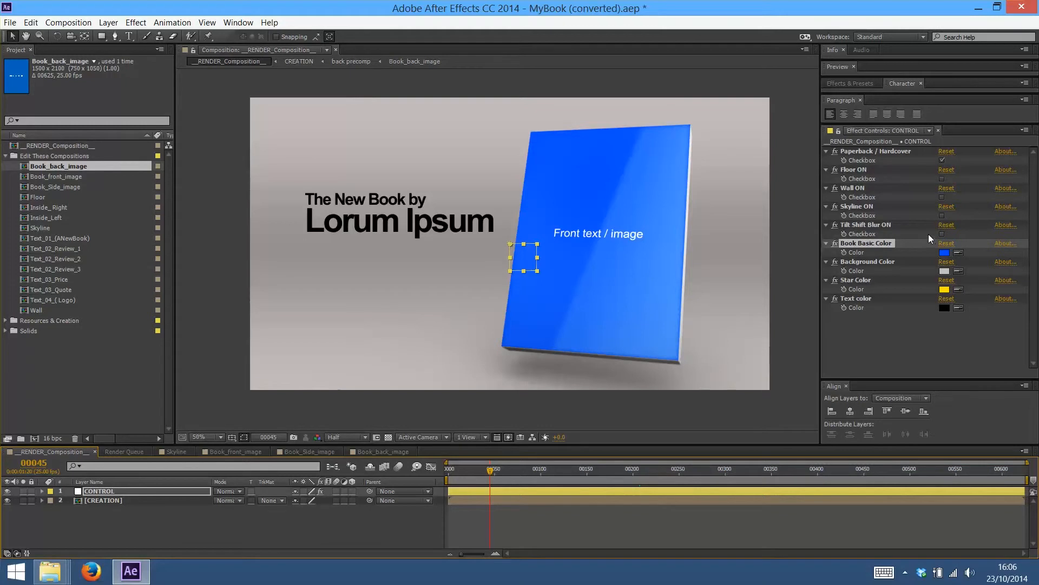
click(945, 253)
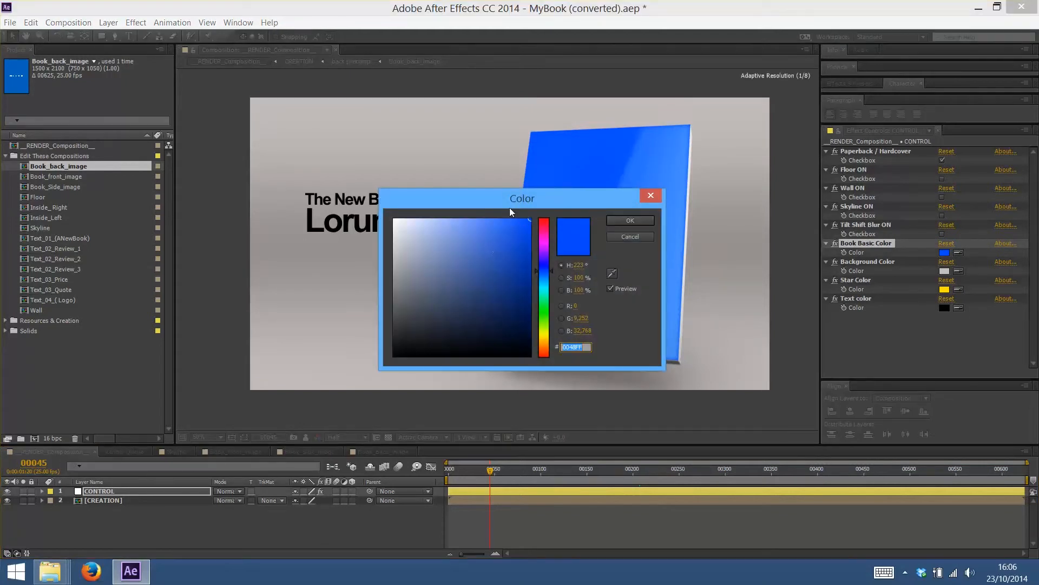
click(394, 220)
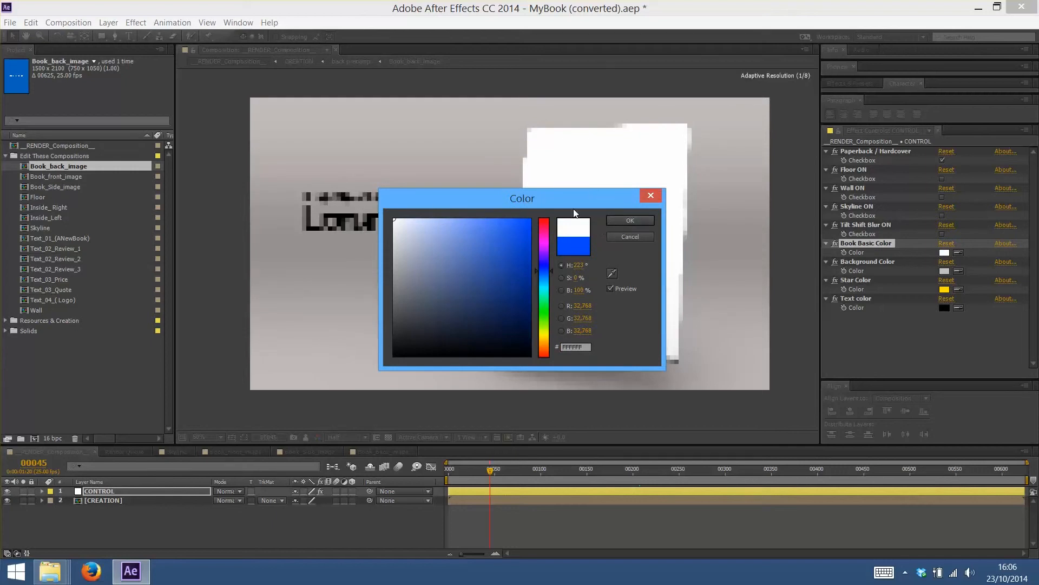
click(630, 221)
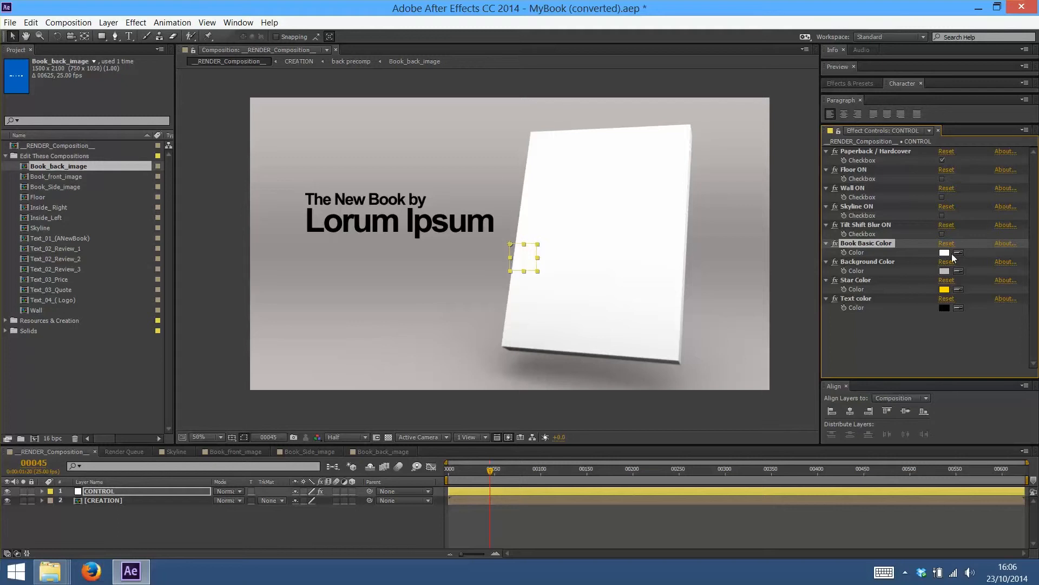
At frame 183, try a blue Star Color on the review stars and reset it to the default
click(879, 261)
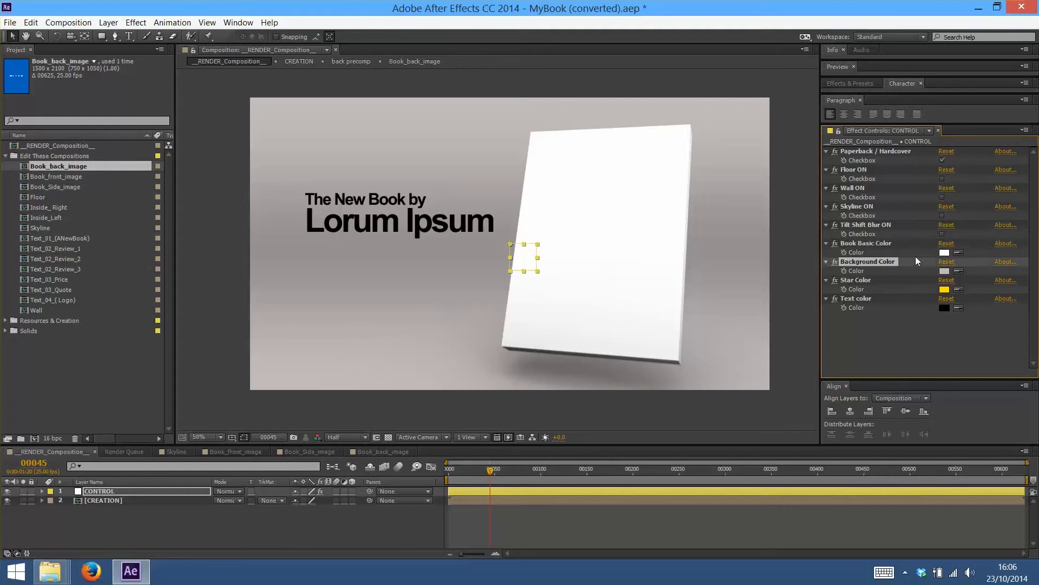
click(865, 281)
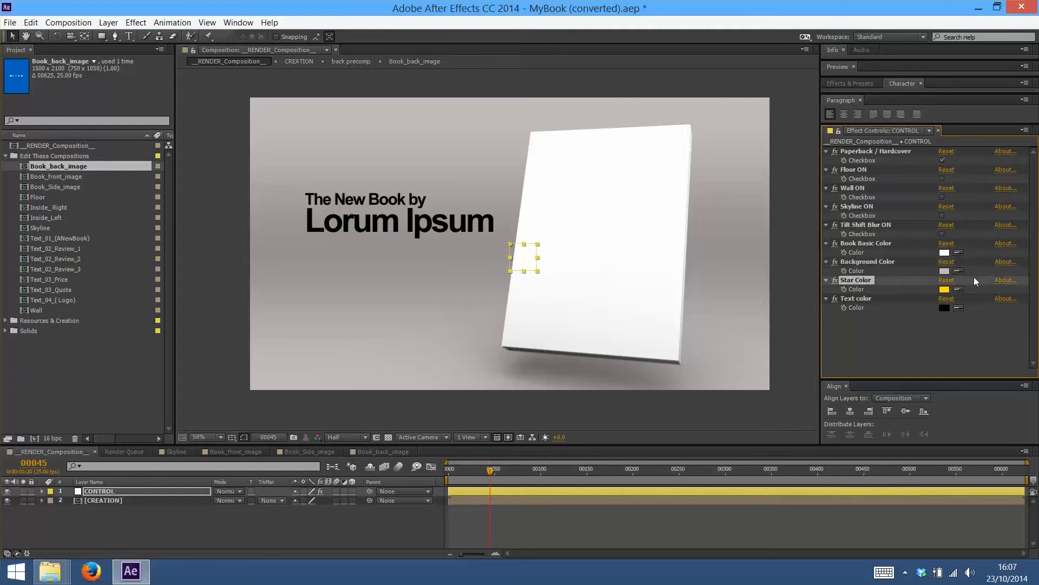
click(618, 469)
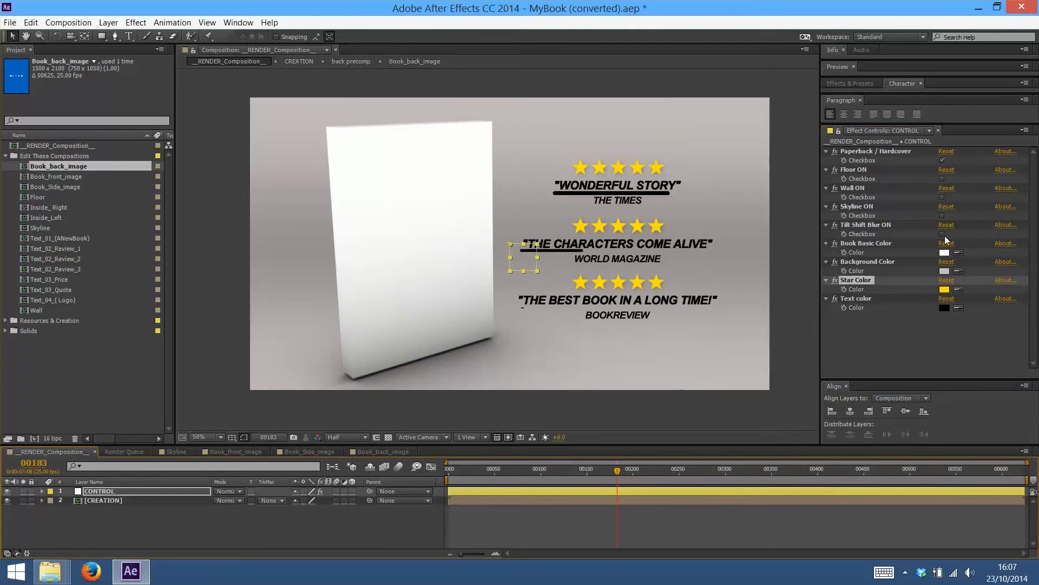
click(945, 289)
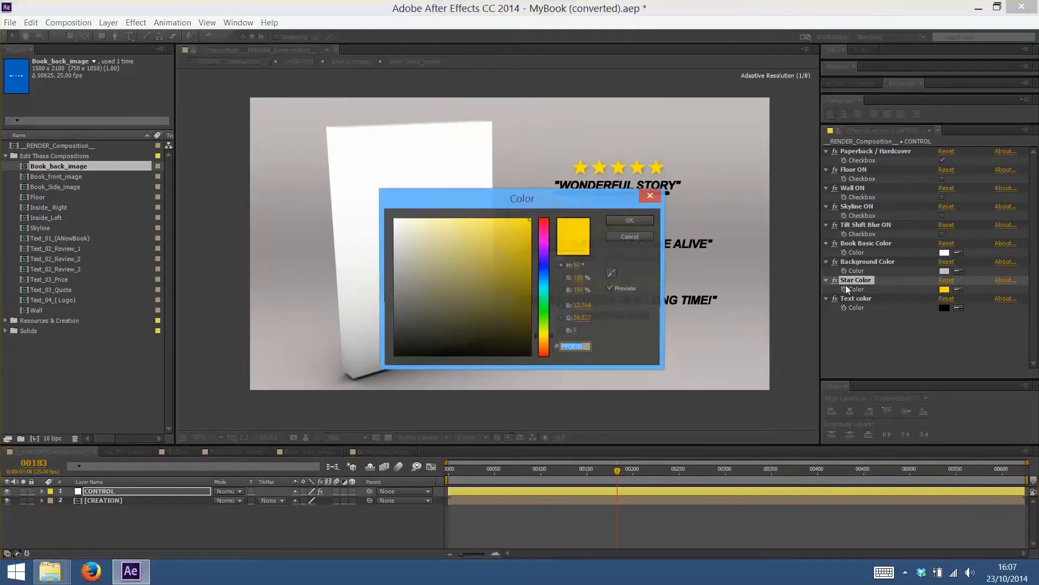
click(544, 277)
click(630, 219)
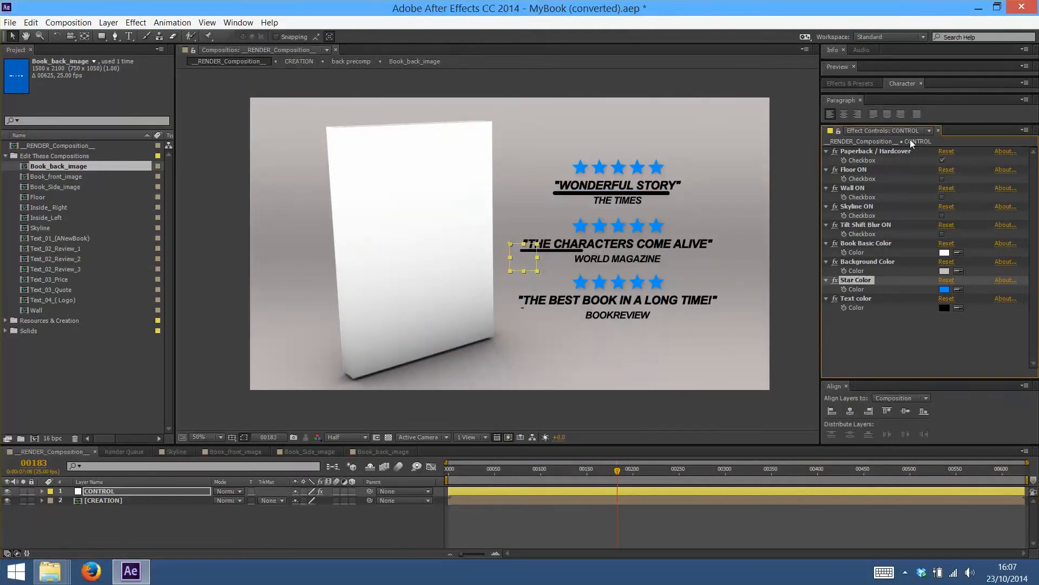
click(947, 279)
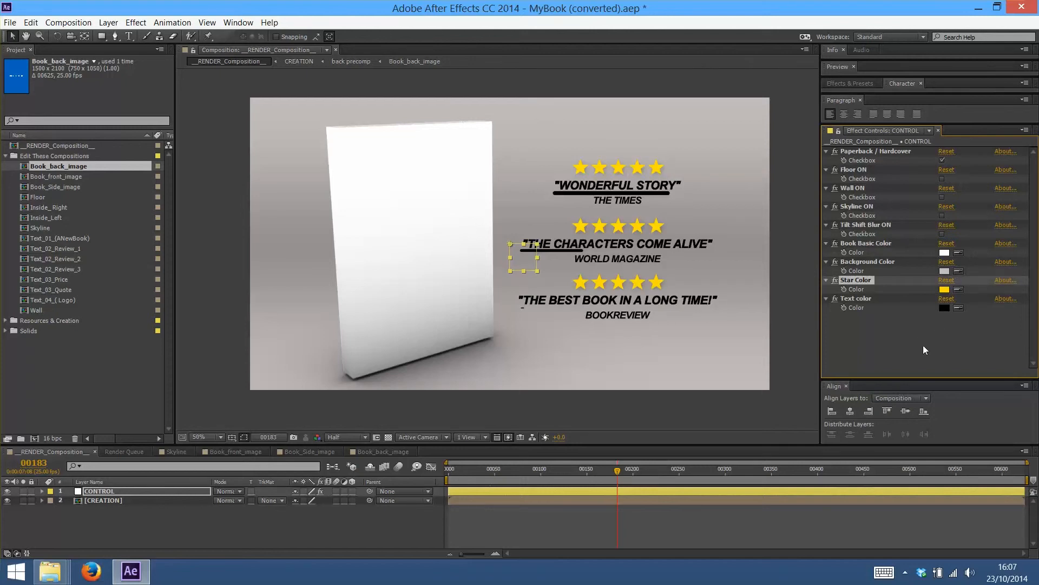
Set the Text color of the reviews to dark blue
click(943, 307)
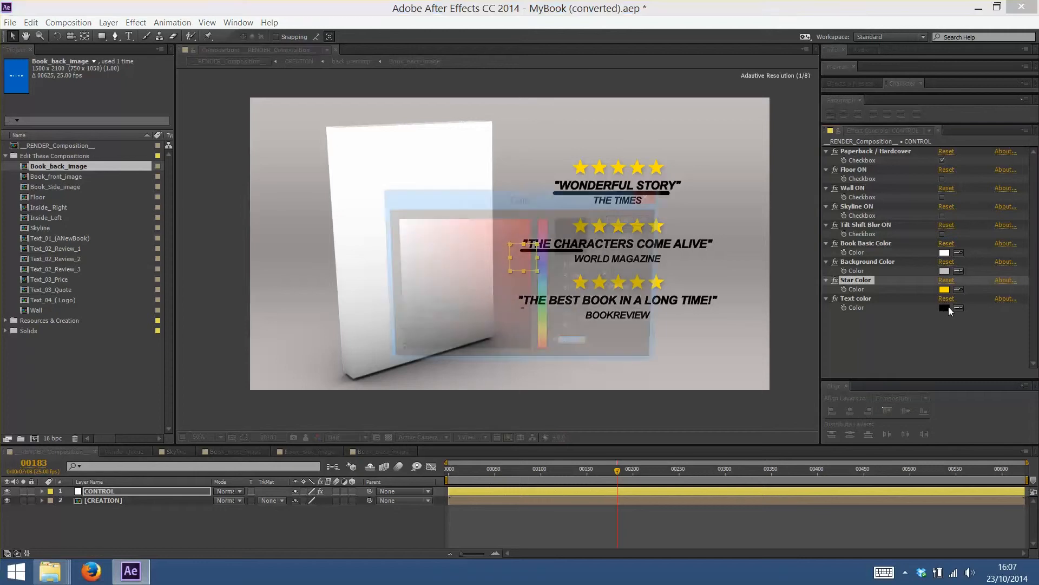
click(545, 269)
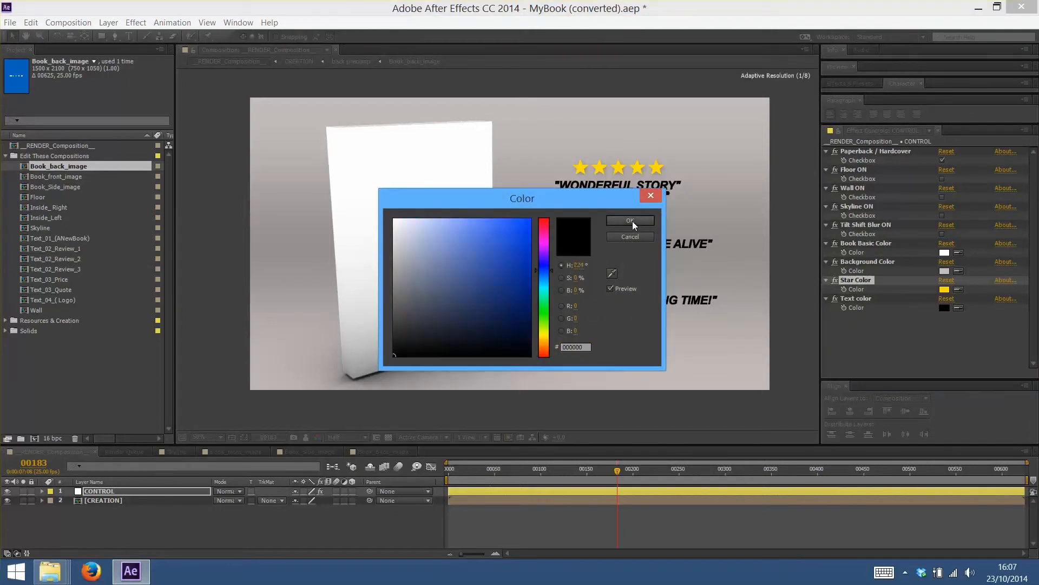
click(523, 264)
click(631, 221)
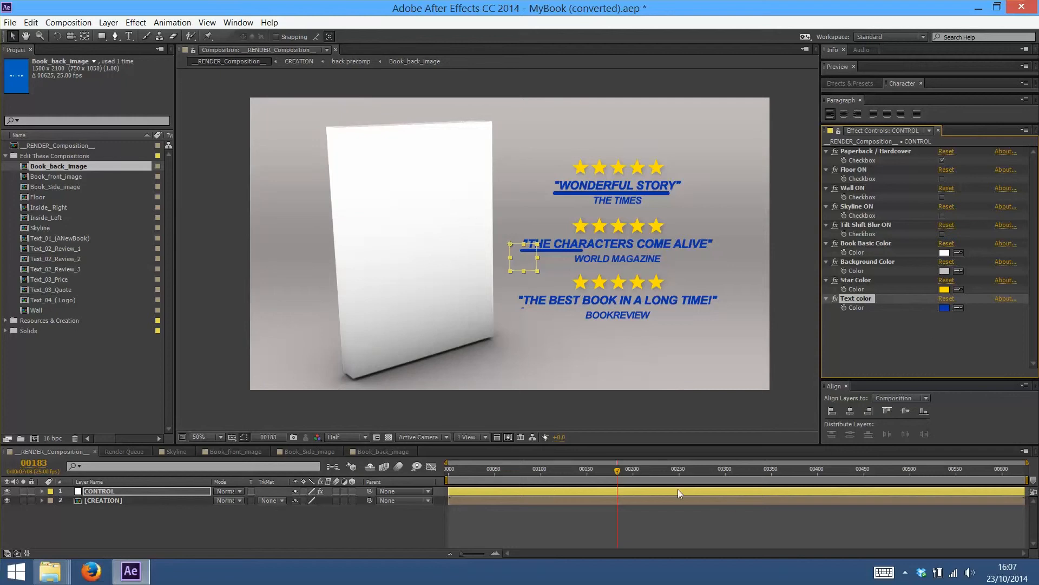
Check the blue text colour across the render composition by viewing frames 56, 440, 580 and 107
click(498, 471)
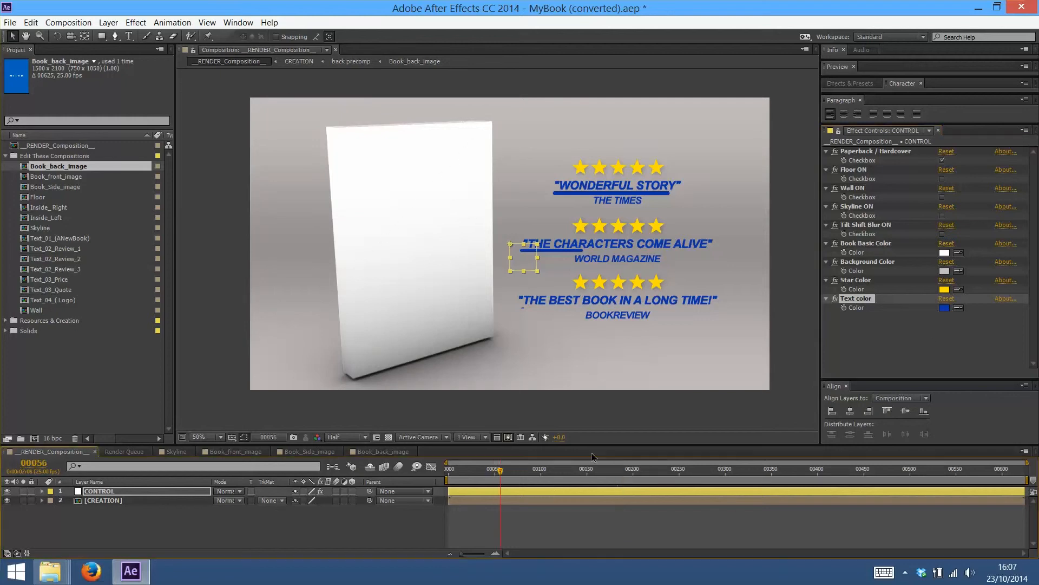
click(856, 468)
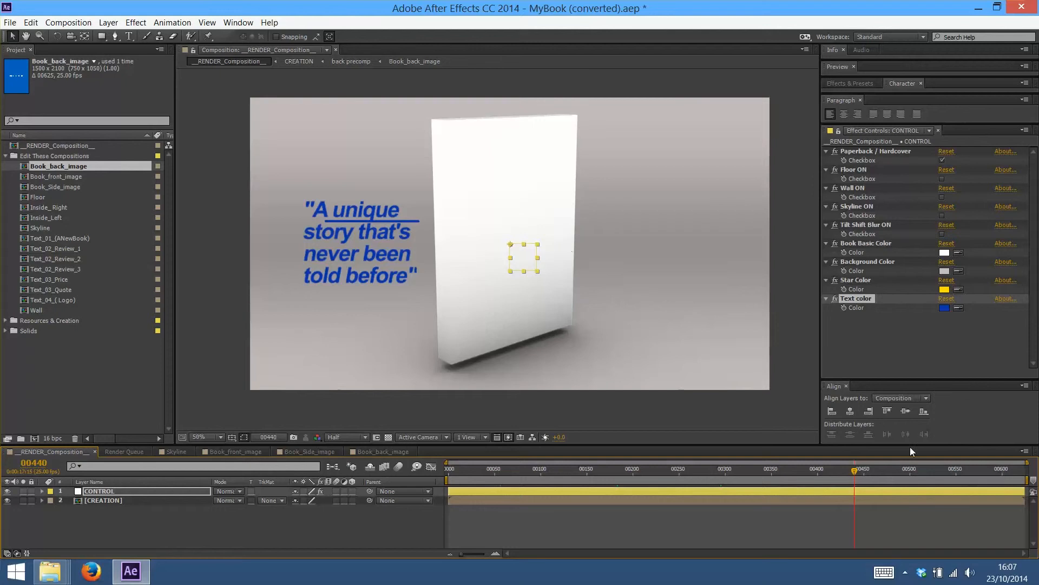
click(935, 468)
click(984, 469)
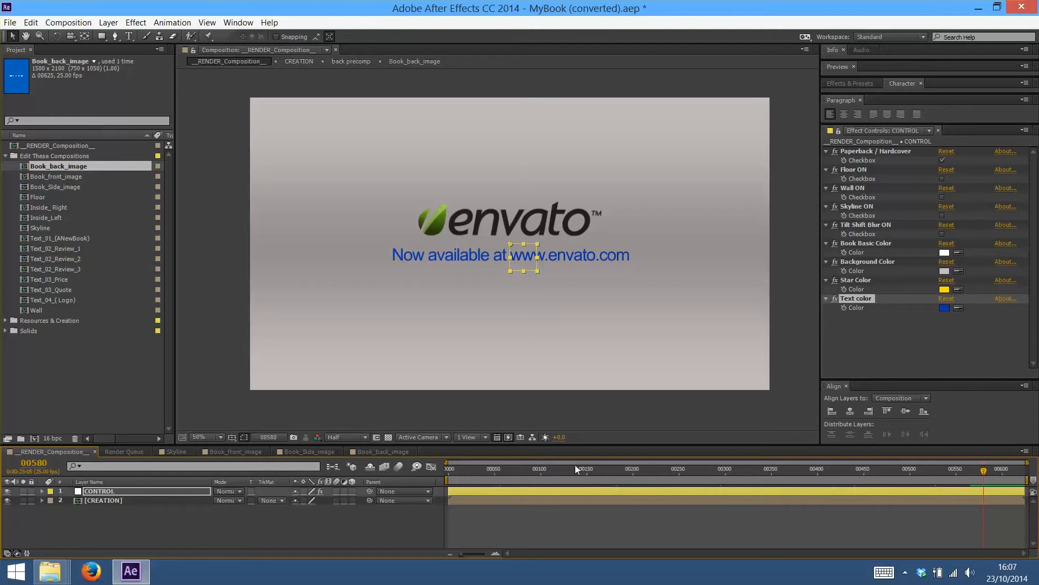
click(547, 469)
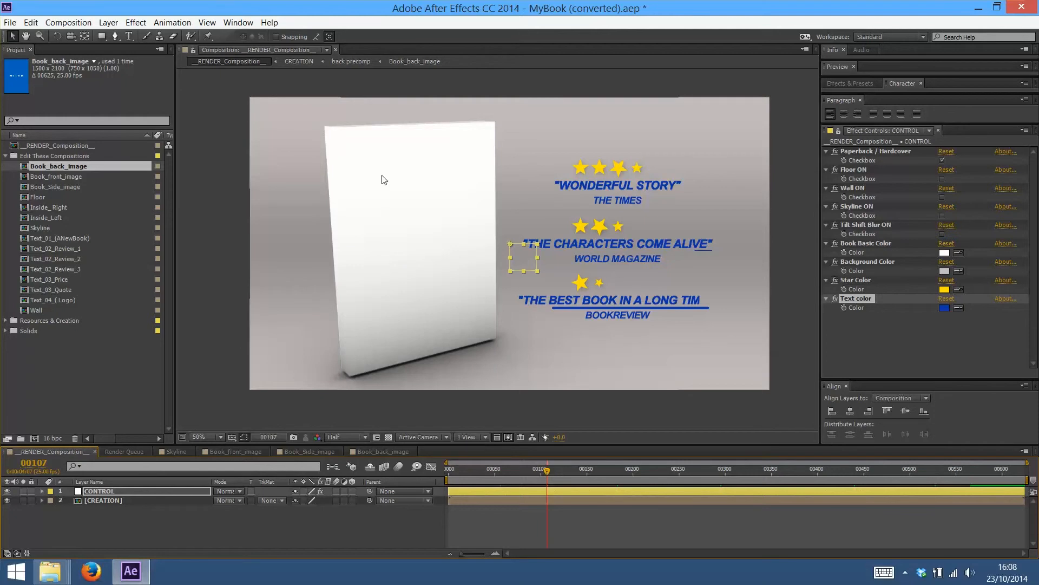
Open the Book_front_image composition and import the four JPG photos from the pictures folder into the project
click(69, 176)
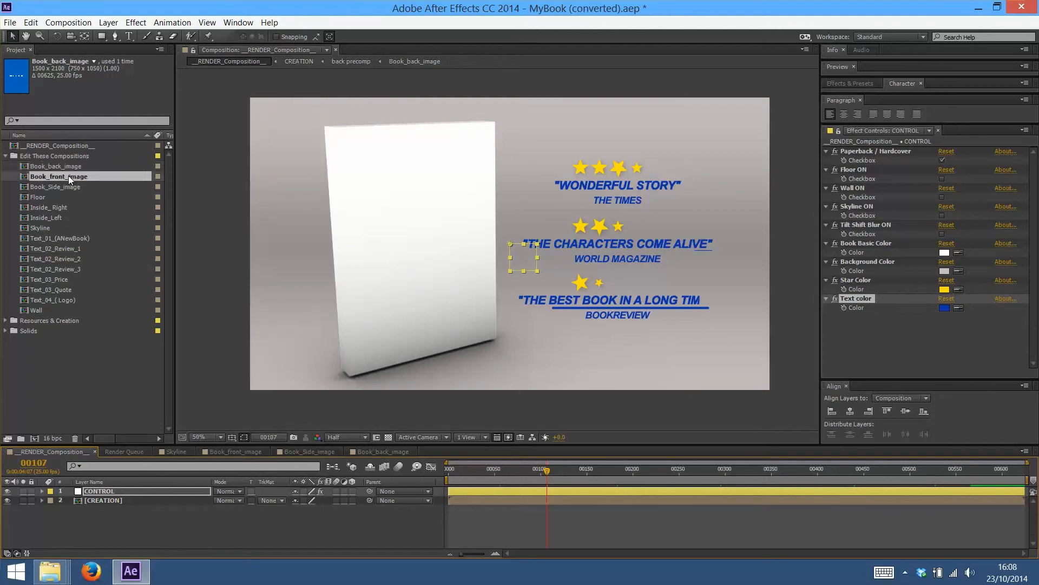
click(67, 164)
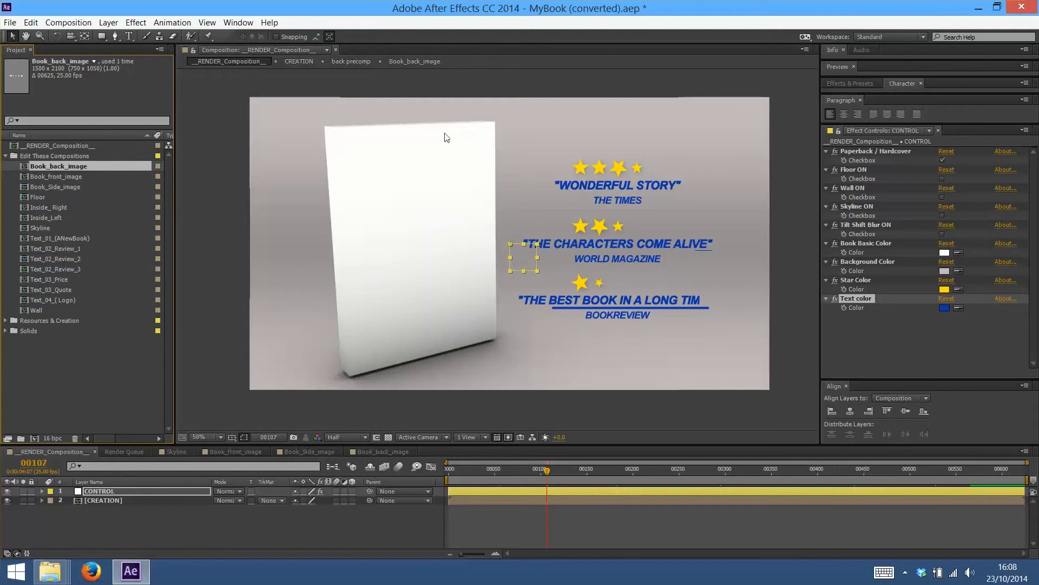
double_click(62, 176)
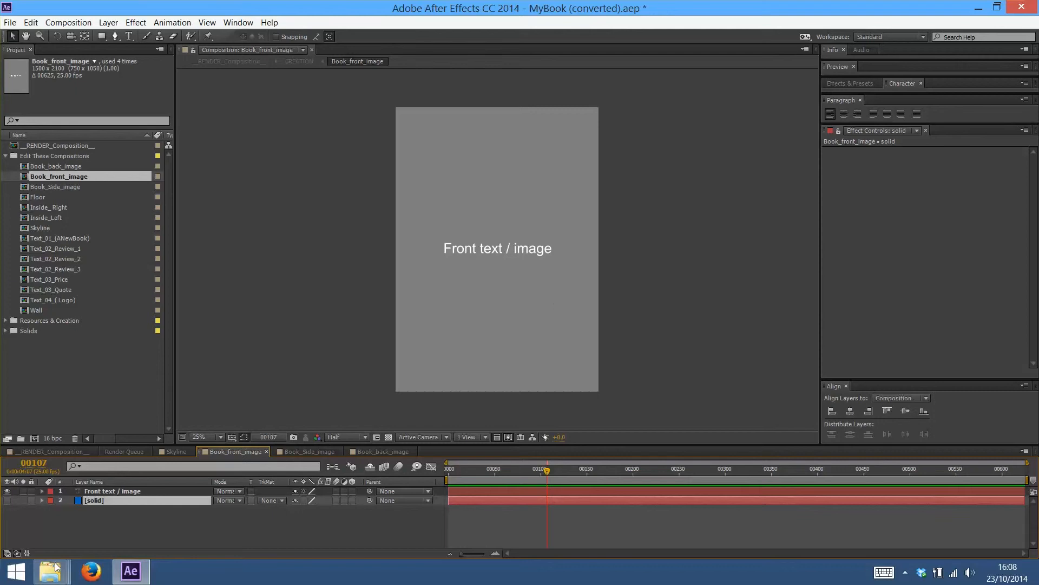
mouse_move(50, 571)
click(420, 498)
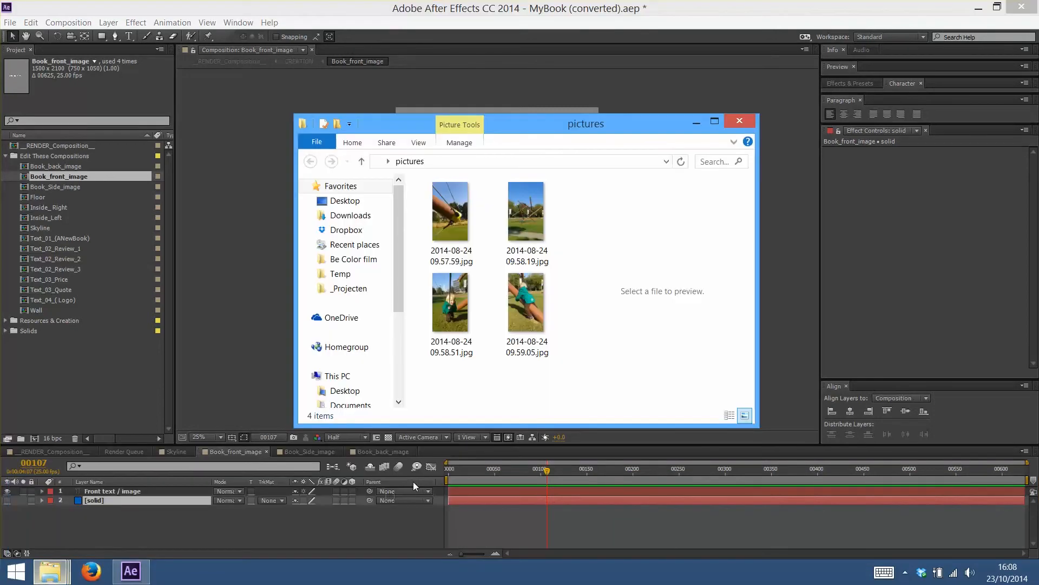
drag(534, 388, 68, 382)
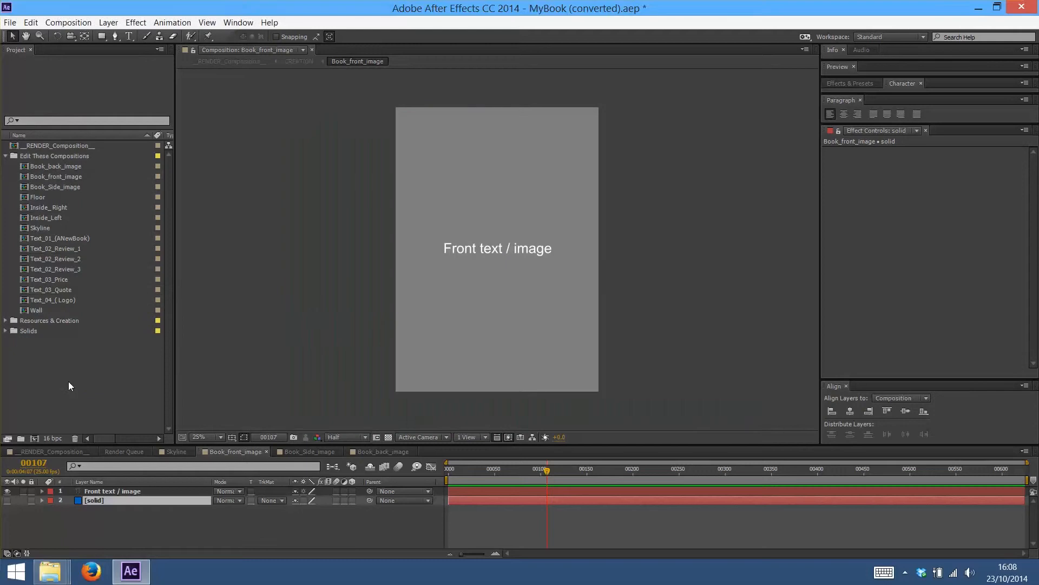
click(81, 393)
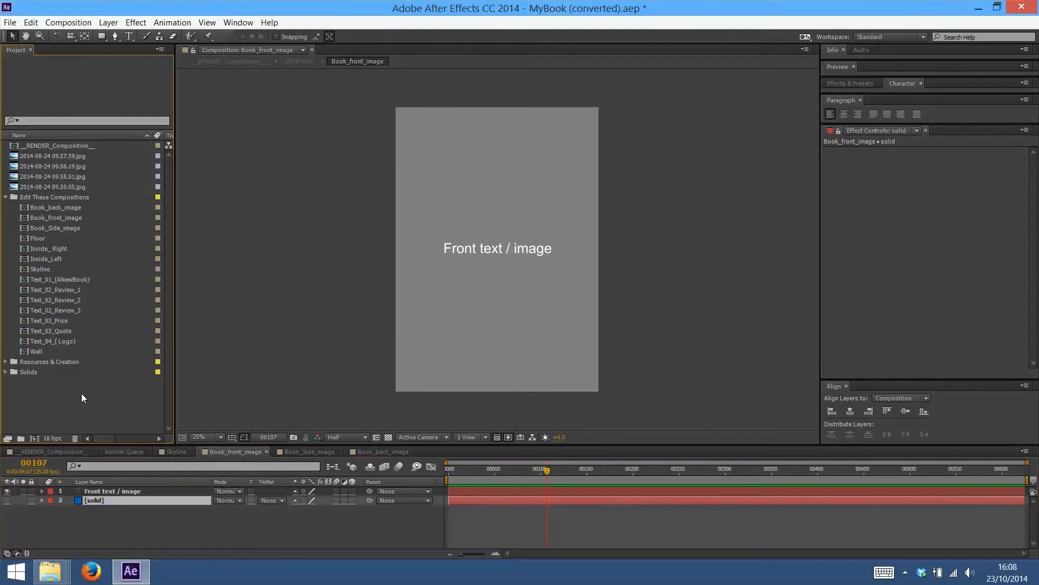
Add 2014-08-24 09.58.51.jpg to Book_front_image, scale it to 122% and move it up until its lower edge meets the cover's lower edge
click(73, 156)
click(85, 165)
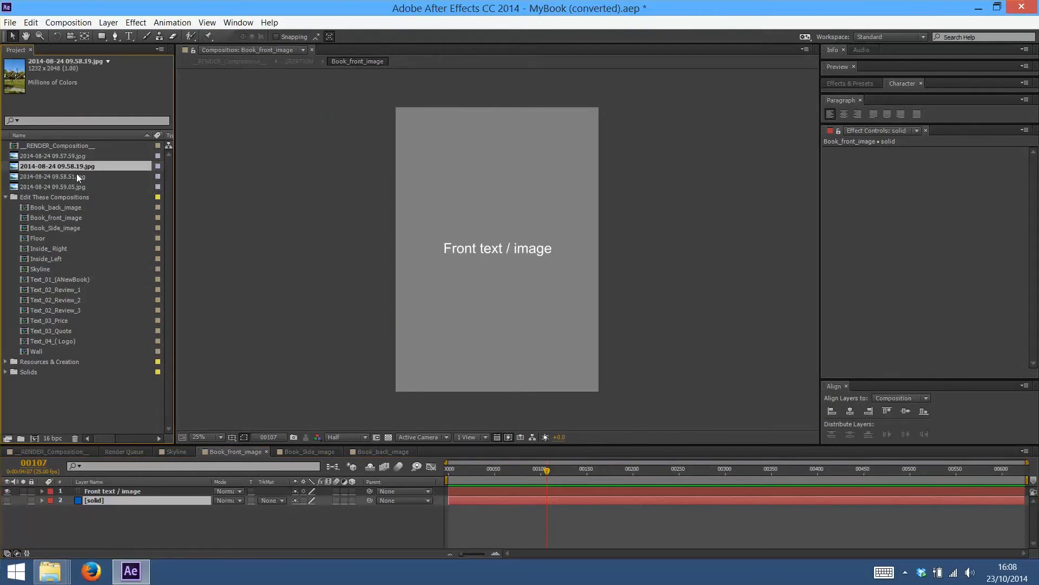
drag(77, 178, 499, 246)
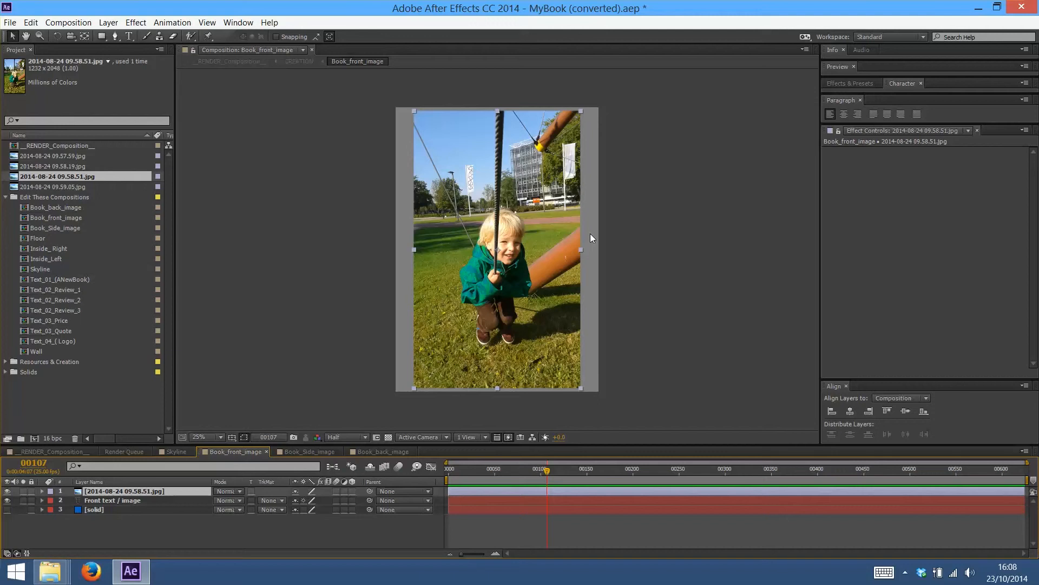
key(s)
drag(312, 500, 321, 500)
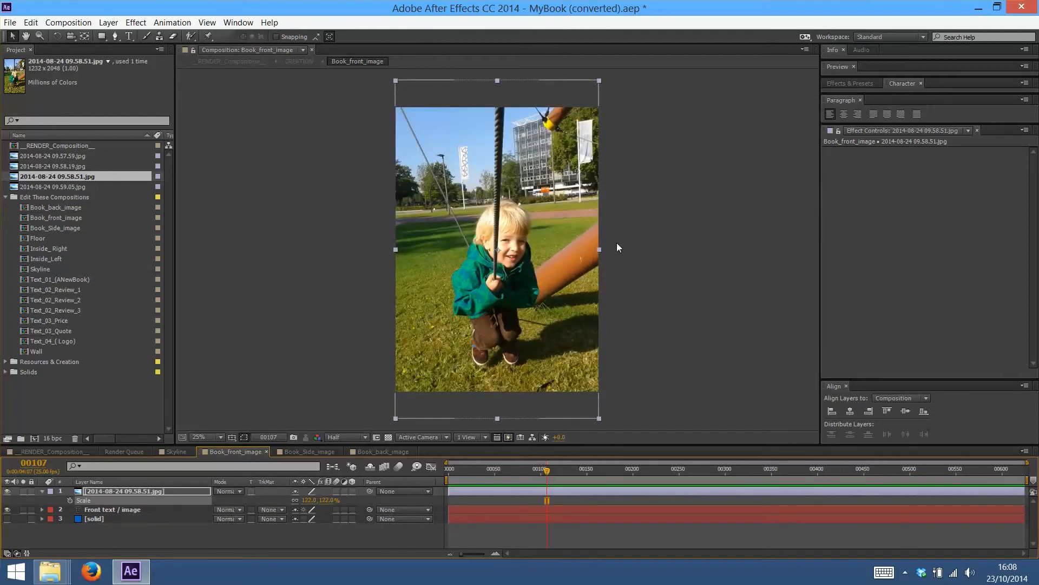
drag(533, 352, 534, 325)
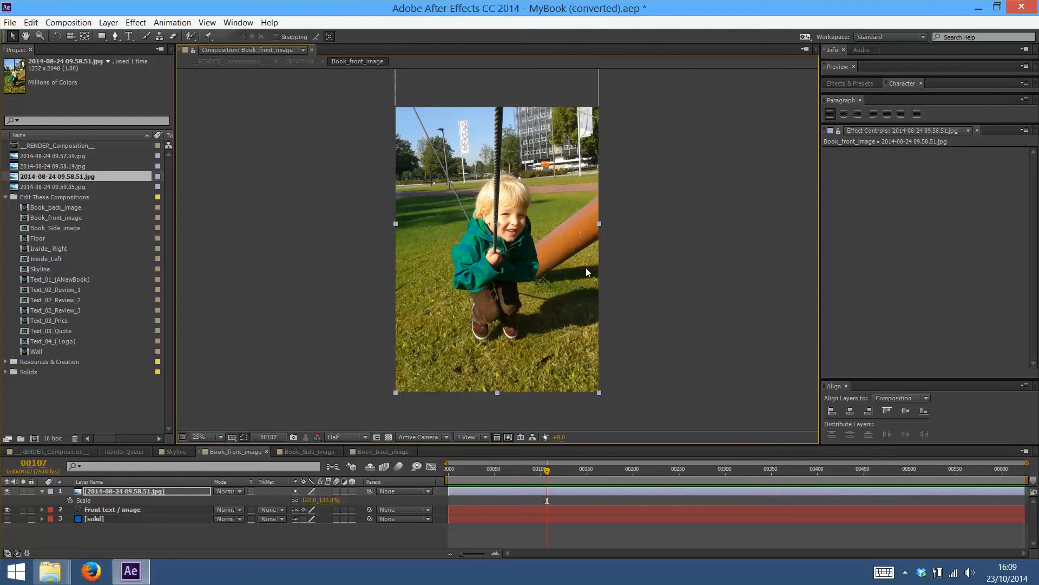
Review the composition settings of Book_front_image for its size, frame rate and duration
click(667, 344)
key(ctrl+k)
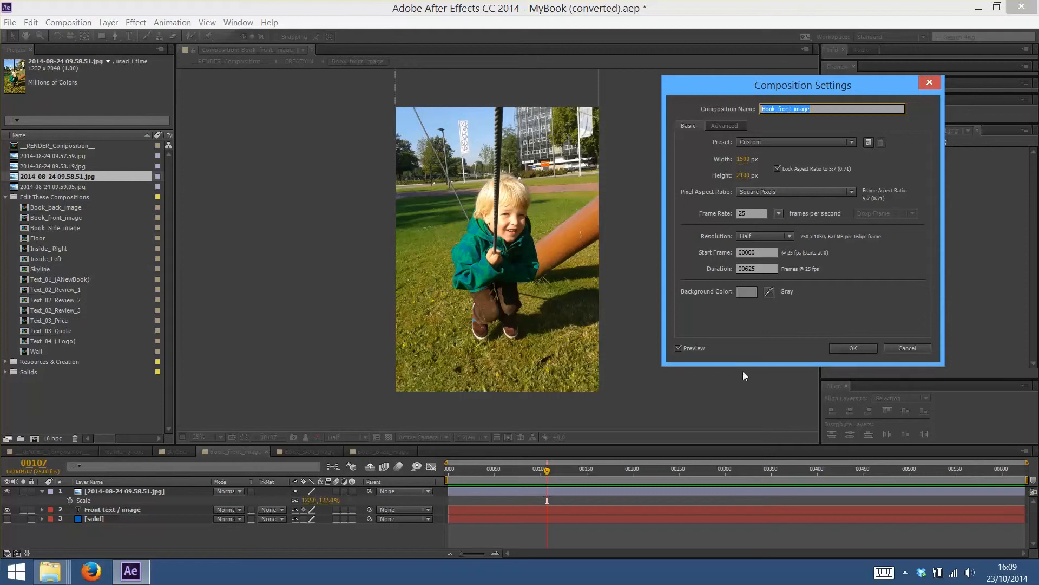
click(854, 348)
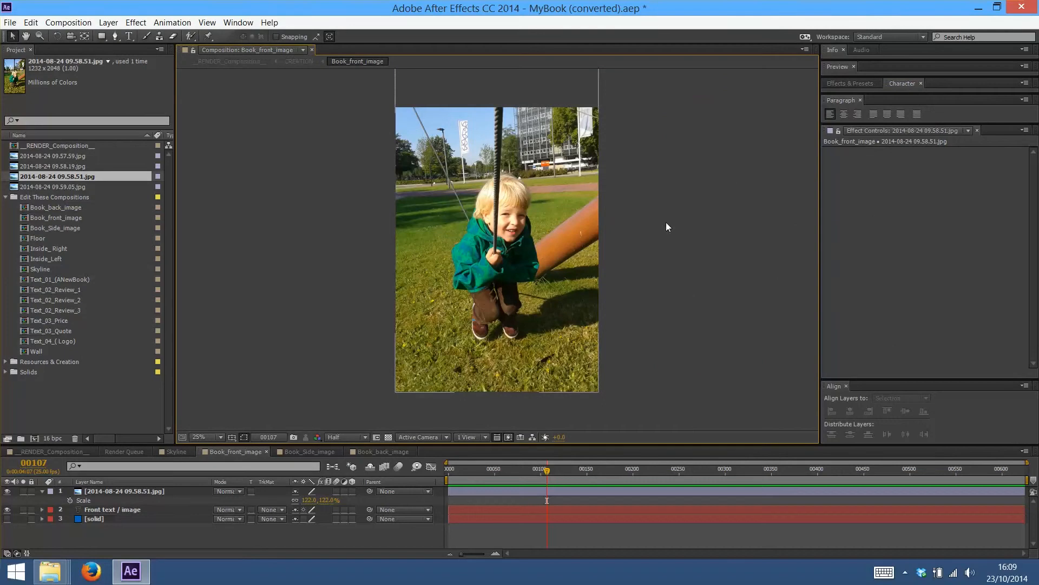
In the render composition, turn off the Paperback / Hardcover option of the CONTROL layer
click(55, 451)
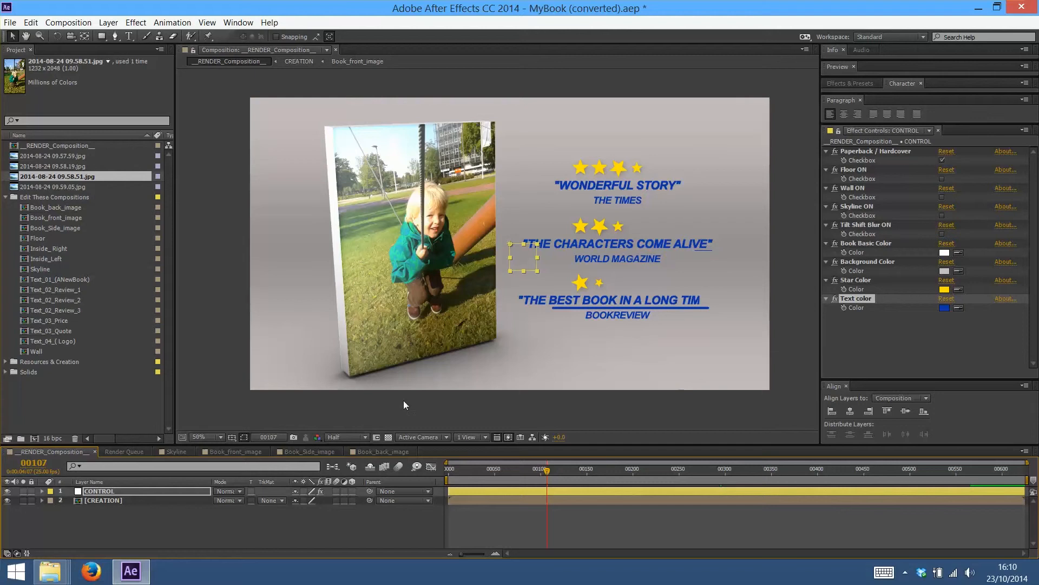
click(942, 161)
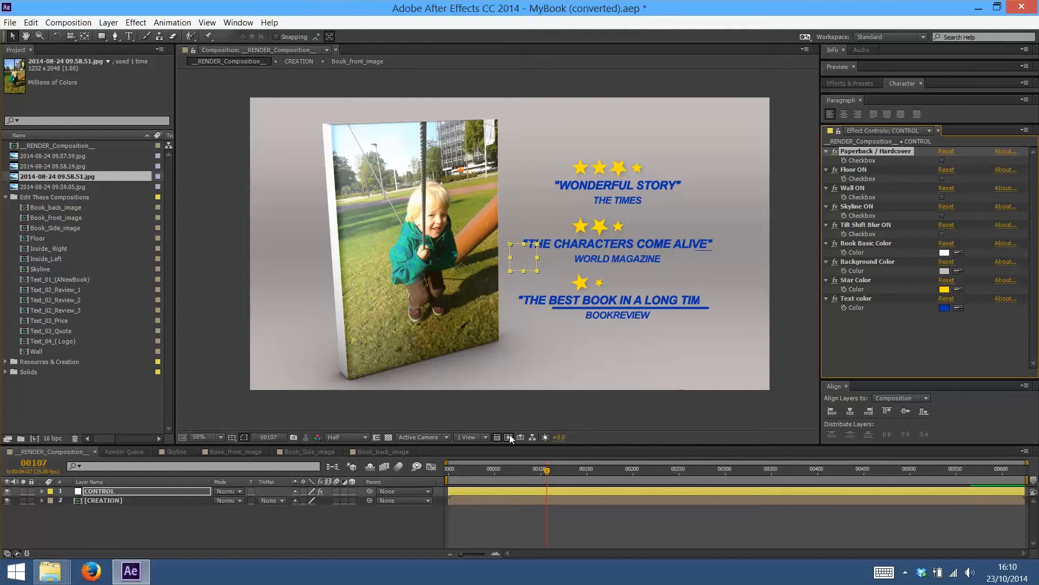
In Book_front_image, place the Front text / image layer above the photo and move the text to the lower part of the cover
click(375, 454)
click(324, 450)
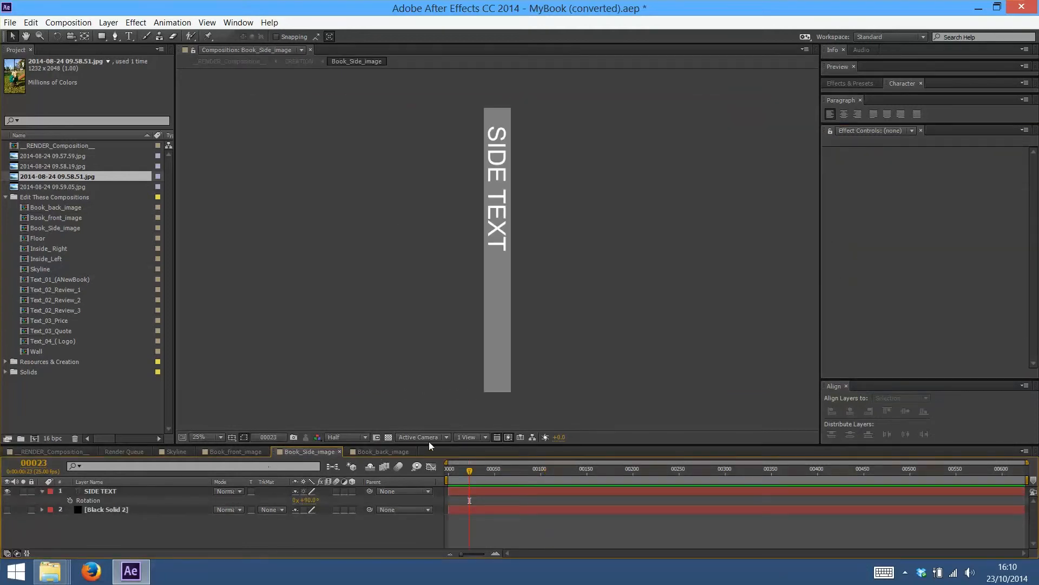
click(251, 456)
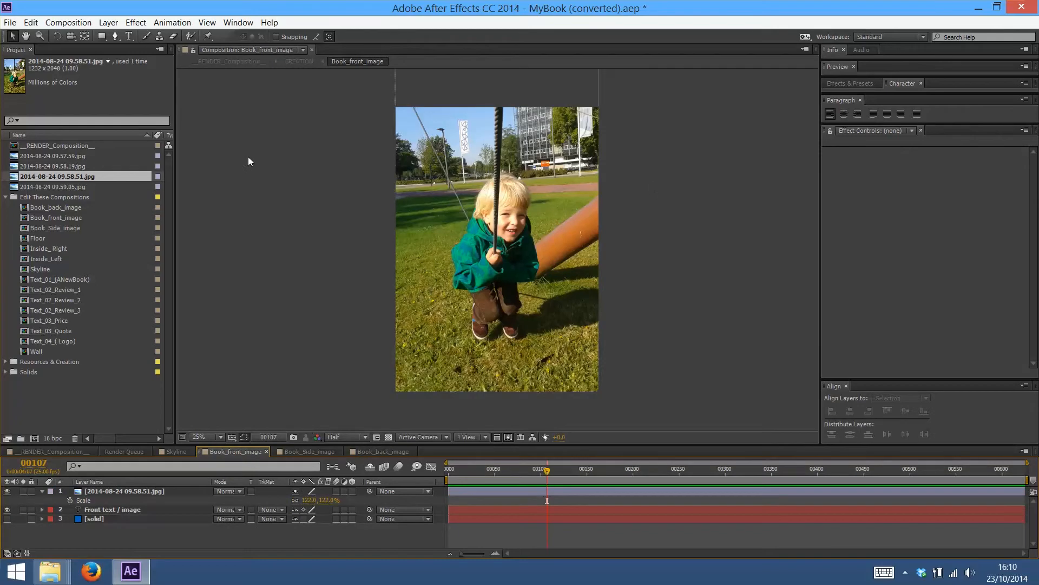
click(125, 509)
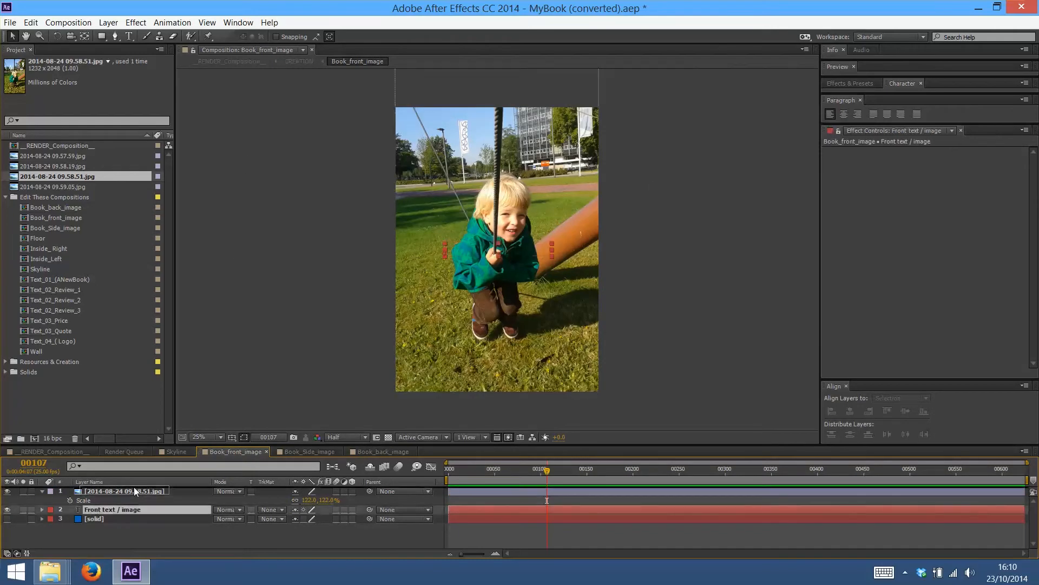
drag(126, 508, 135, 487)
drag(510, 254, 504, 350)
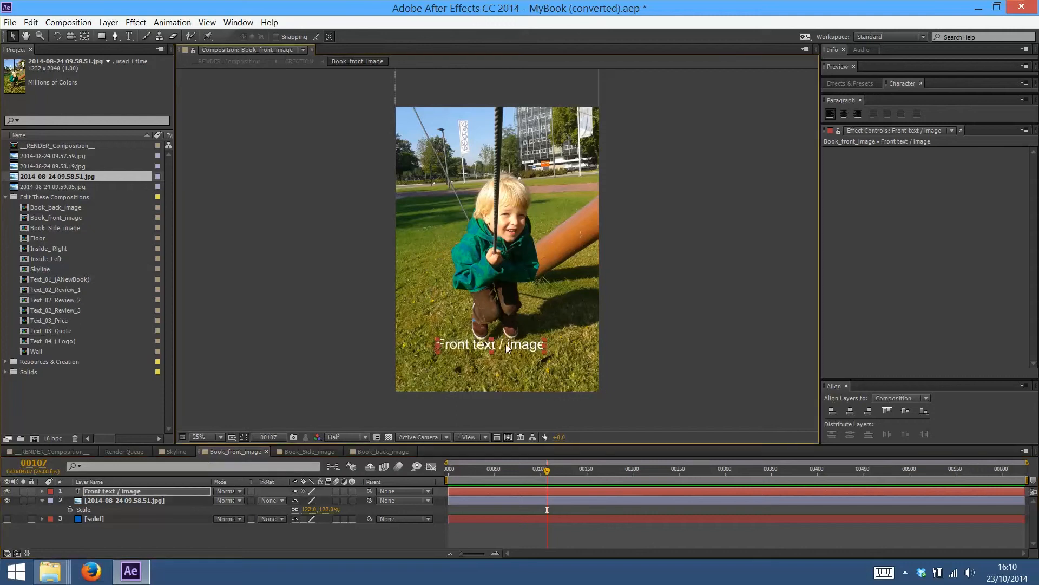
Replace the front cover text with MY BOOK, set its font size to 398 px and break it into two lines
double_click(505, 347)
text(MY)
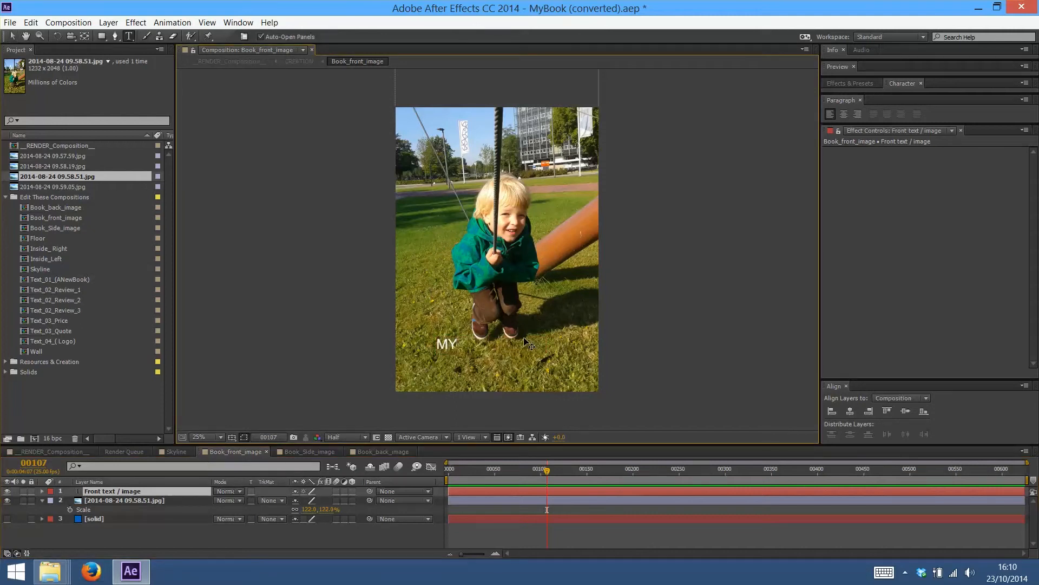
text( BOOK)
key(ctrl+a)
drag(944, 90, 942, 327)
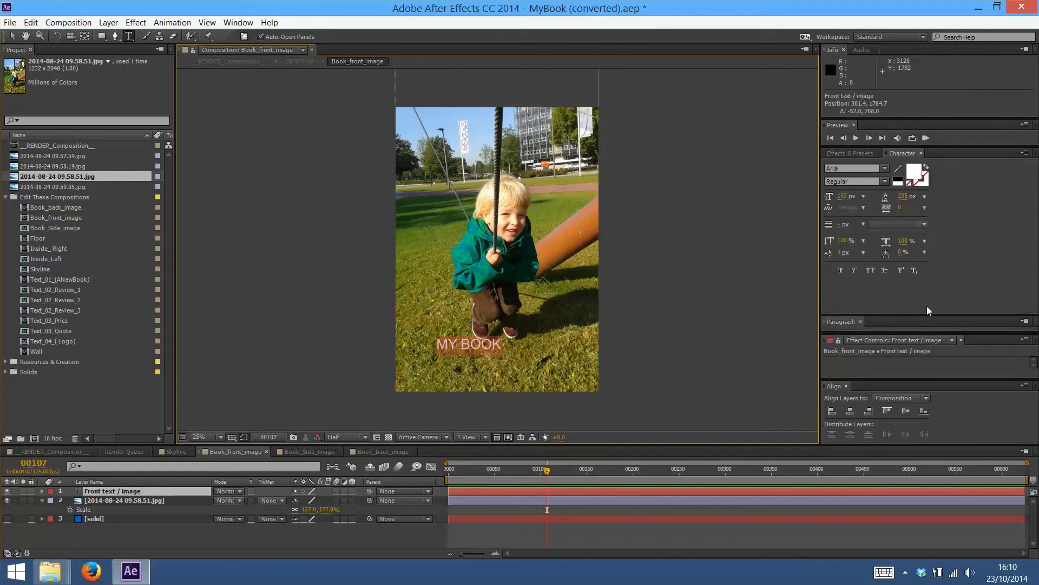
drag(843, 196, 991, 166)
click(534, 336)
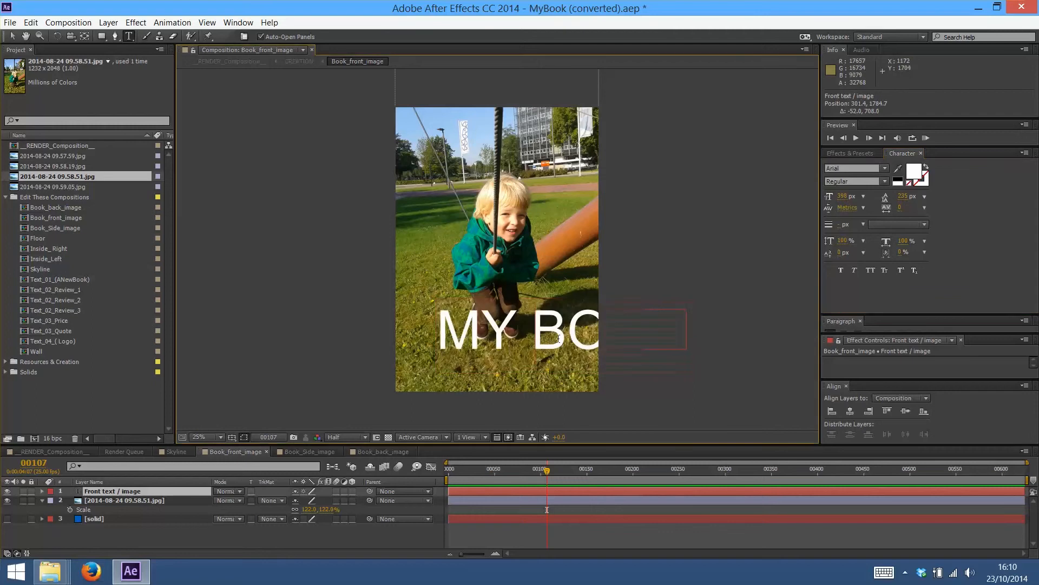
key(Return)
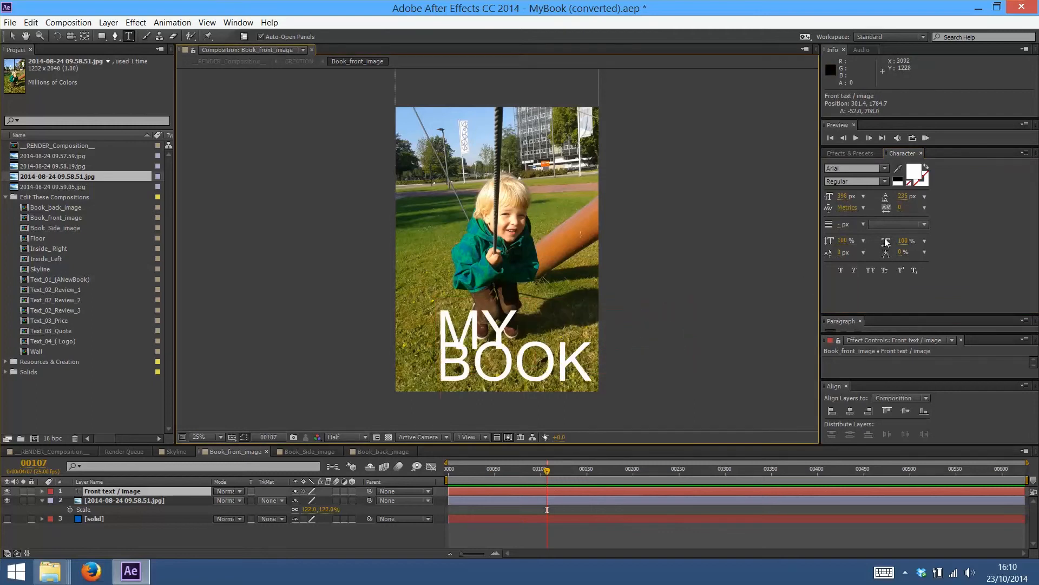
Set the leading of the MY BOOK title to 331 px and position it over the grass within the cover's lower edge
click(11, 37)
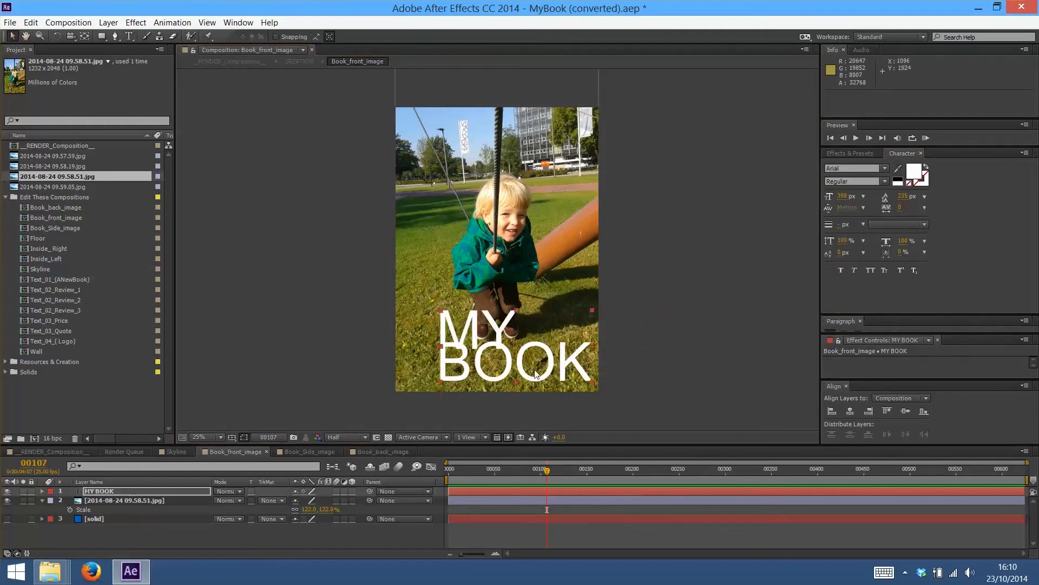
drag(529, 358, 501, 353)
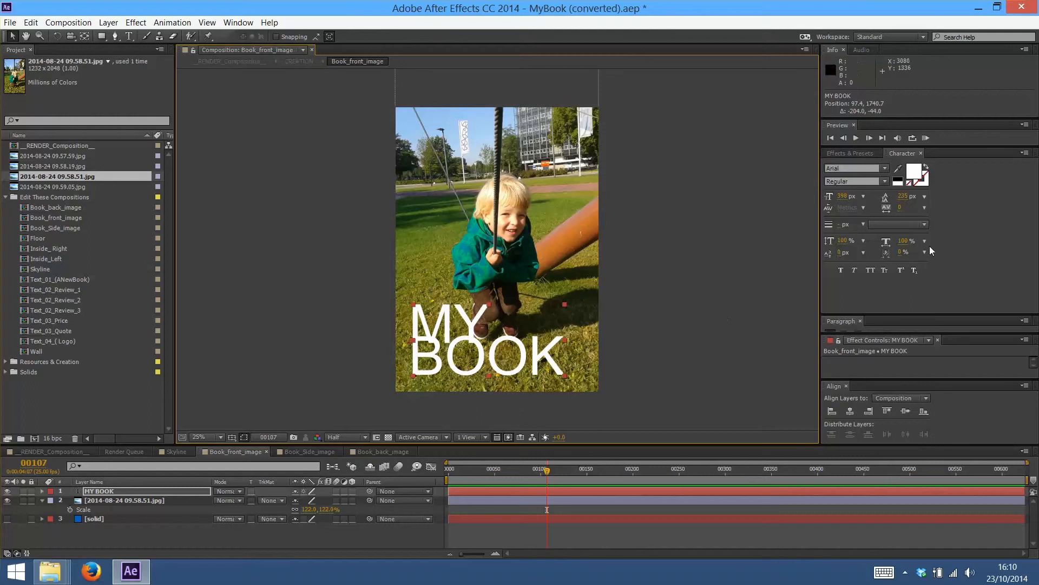
drag(903, 196, 943, 184)
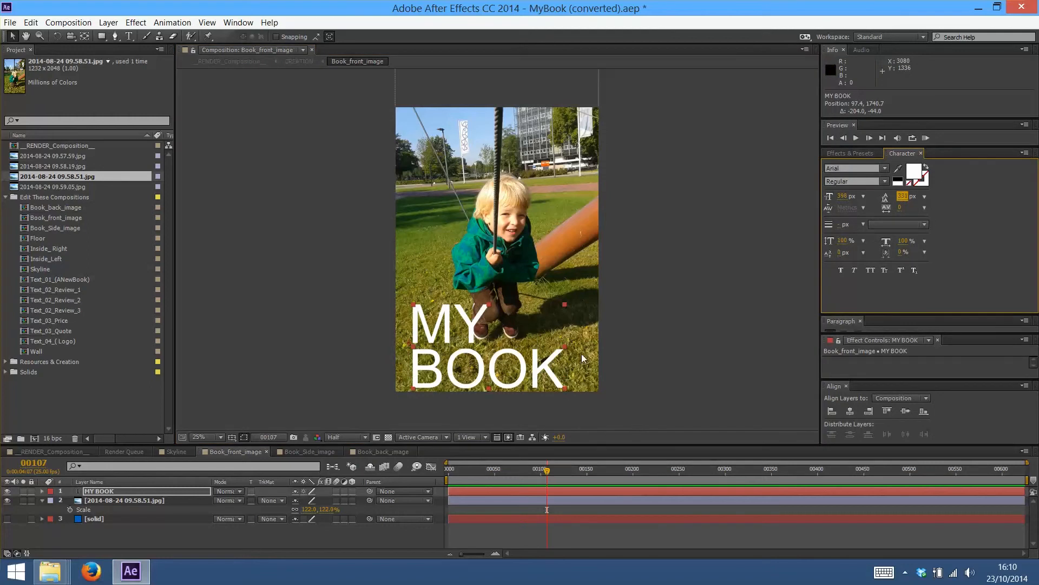
drag(510, 374, 517, 362)
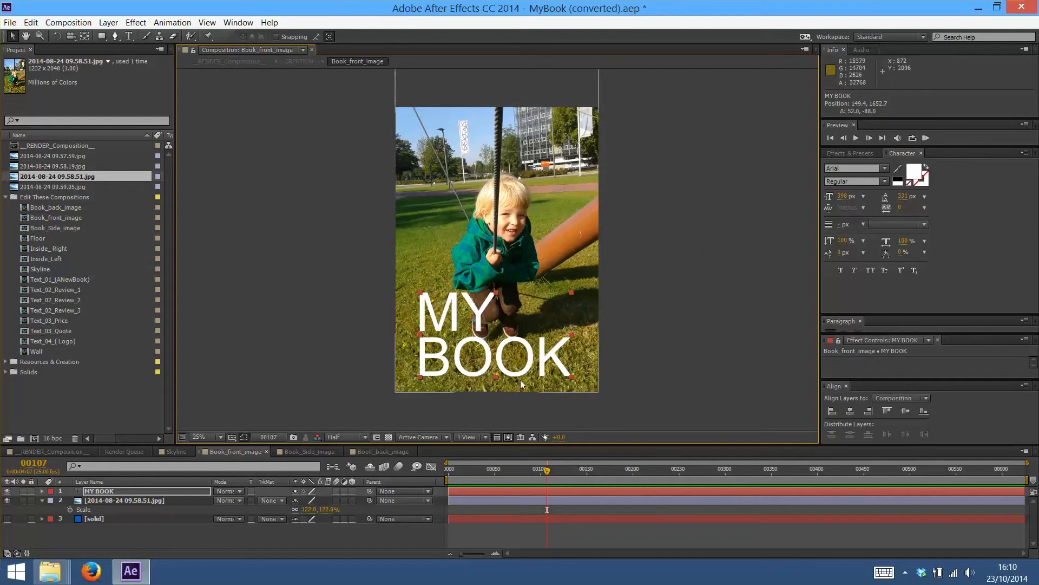
Check the titled cover in the render composition and make Black Solid 2 visible in Book_Side_image
click(52, 451)
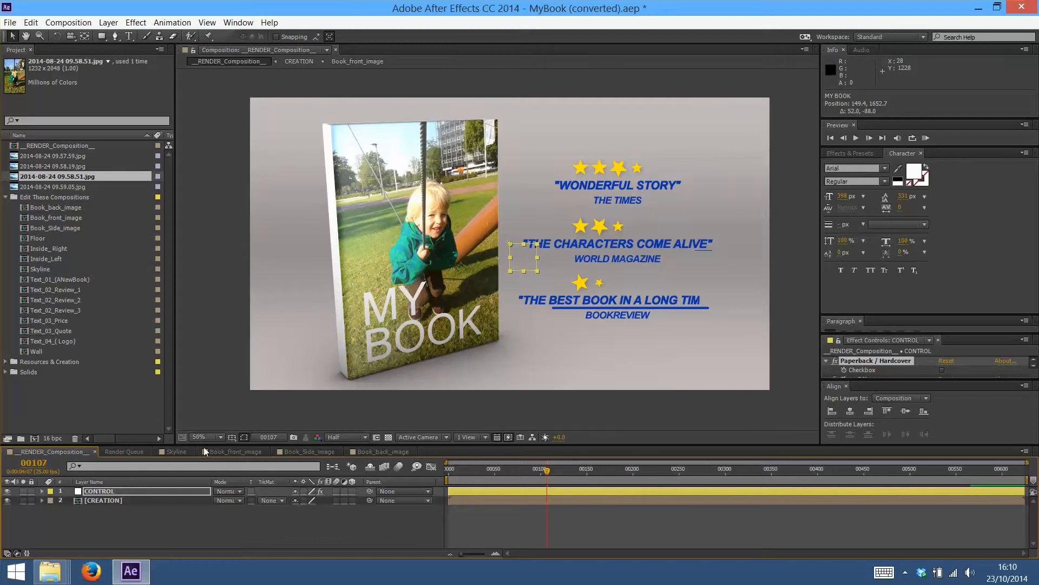
click(314, 452)
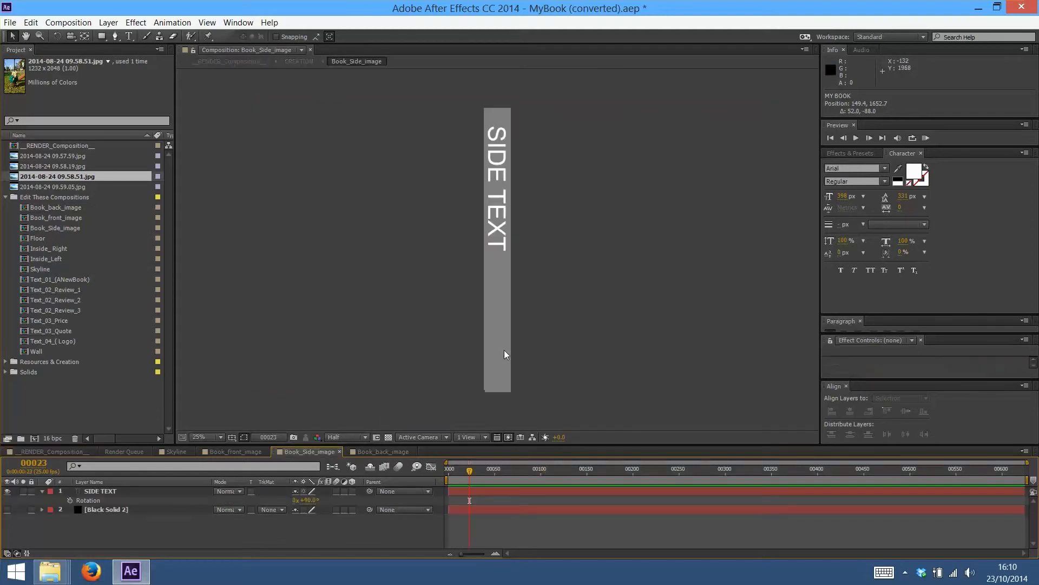
click(7, 509)
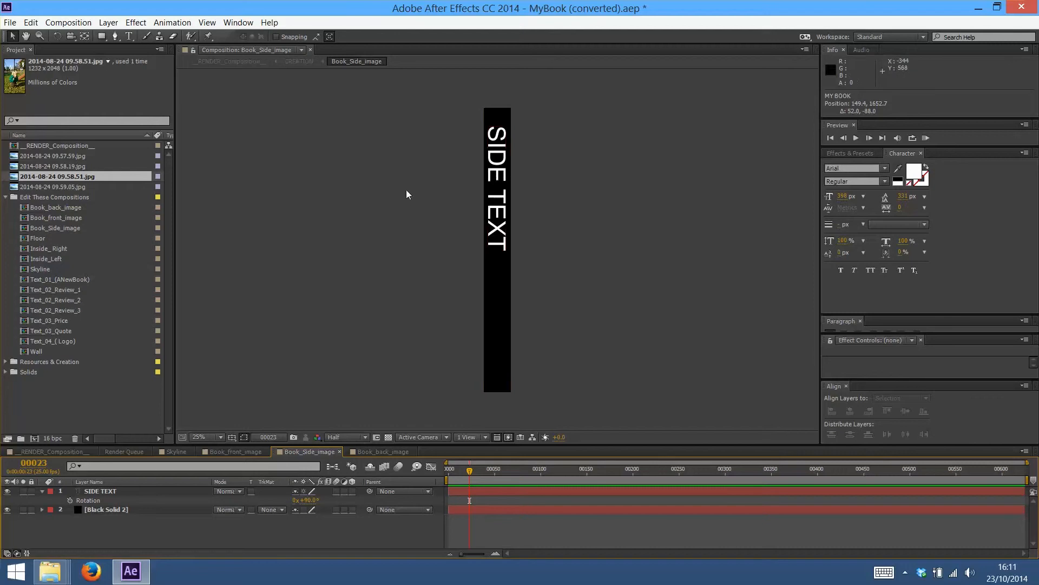
Add 2014-08-24 09.58.51.jpg to Book_Side_image, scale it to 107% and position it so its edge strip covers the whole spine
drag(71, 182, 588, 256)
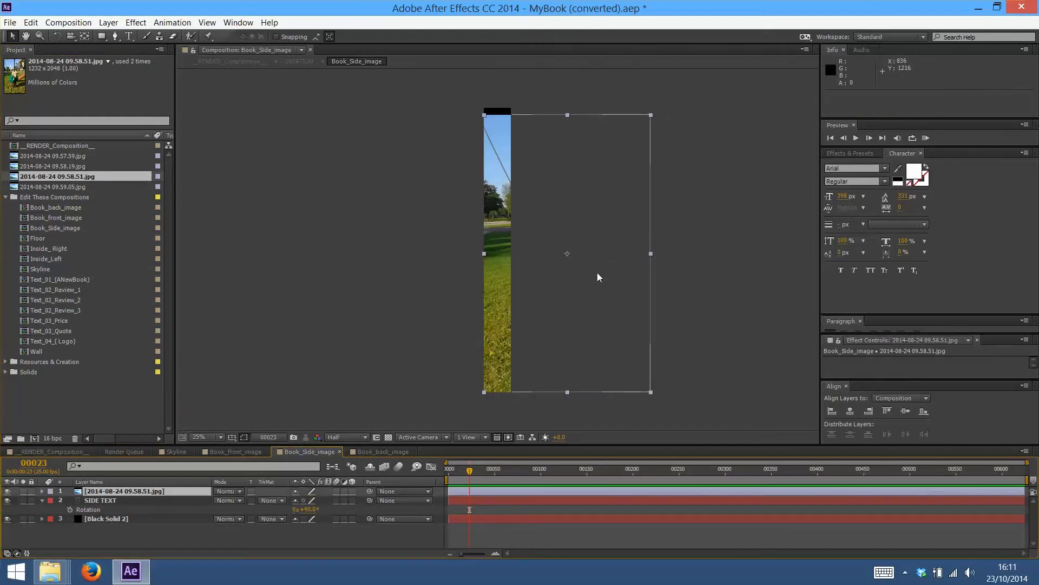
key(s)
drag(307, 500, 311, 500)
drag(558, 334, 563, 325)
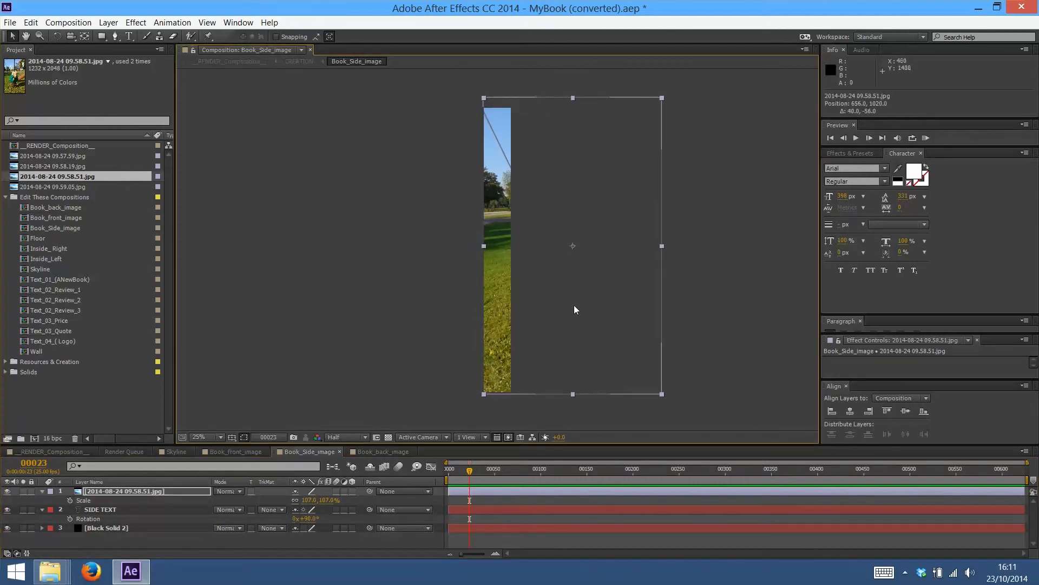
Match the spine photo in Book_Side_image to the front cover photo by scaling it to 122%, and align its edge strip with the spine at position 748, 856
click(52, 452)
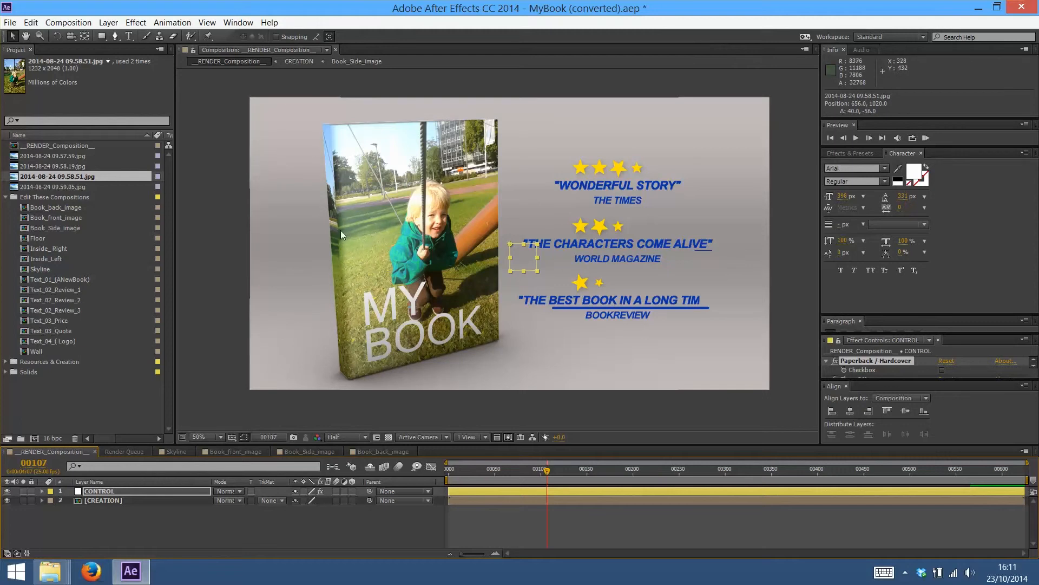
click(377, 452)
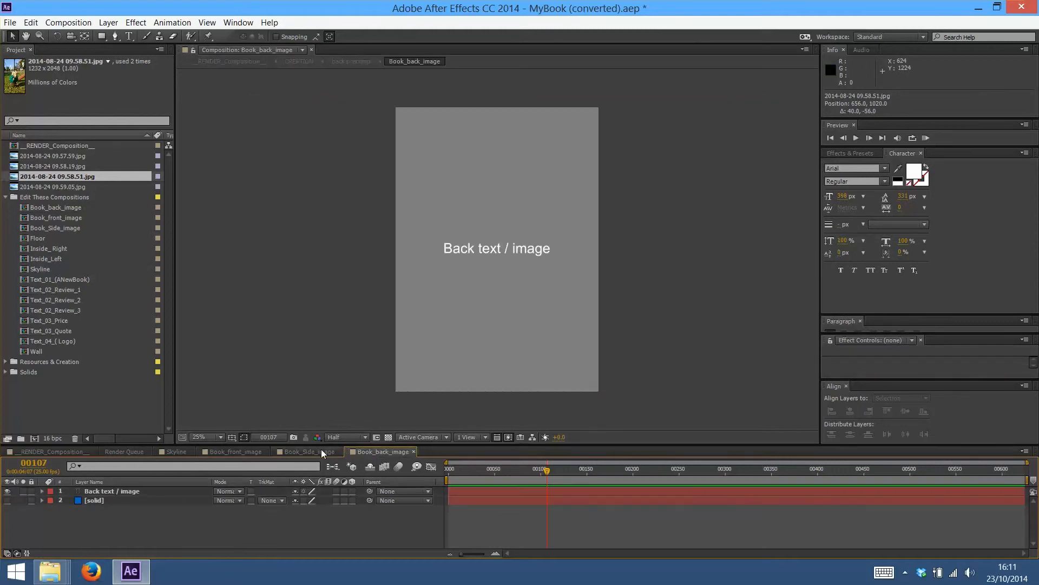
click(243, 453)
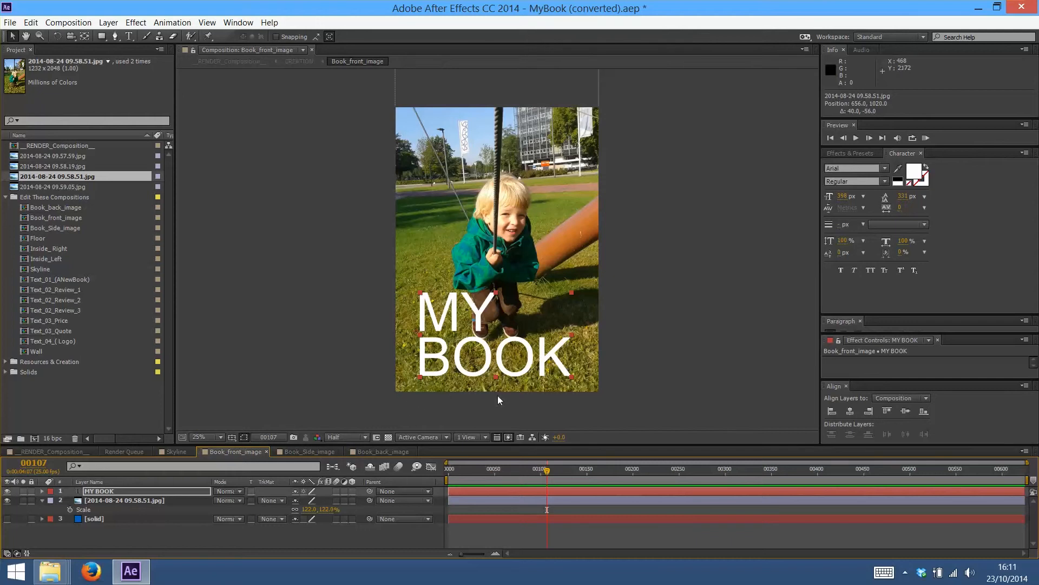
click(590, 376)
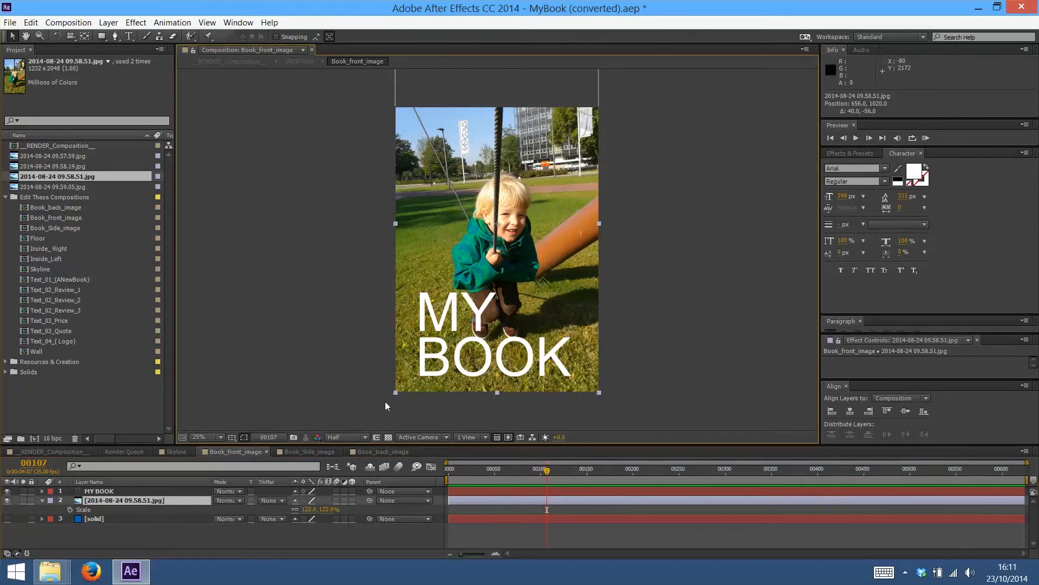
click(313, 452)
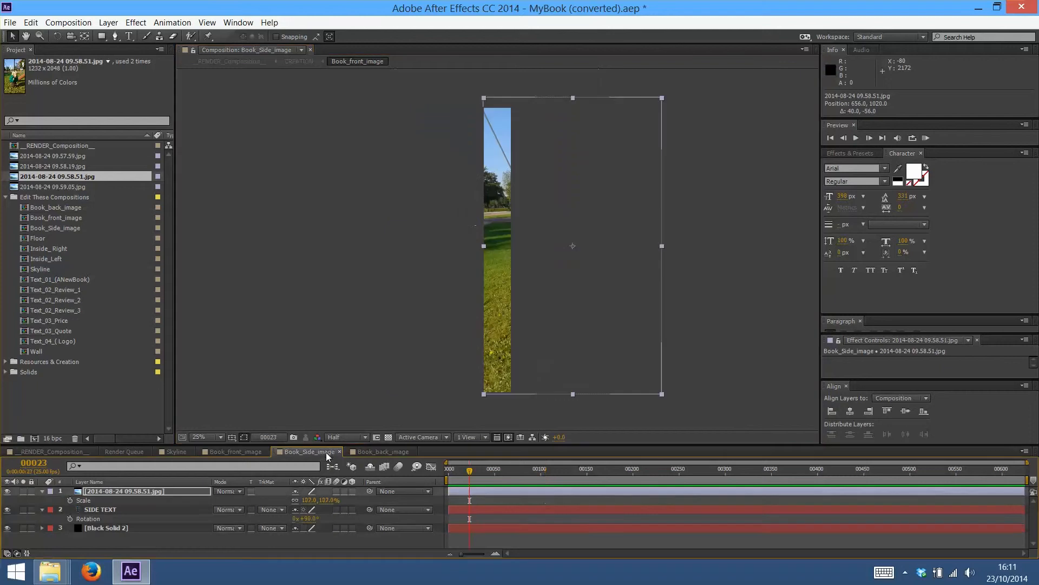
click(309, 501)
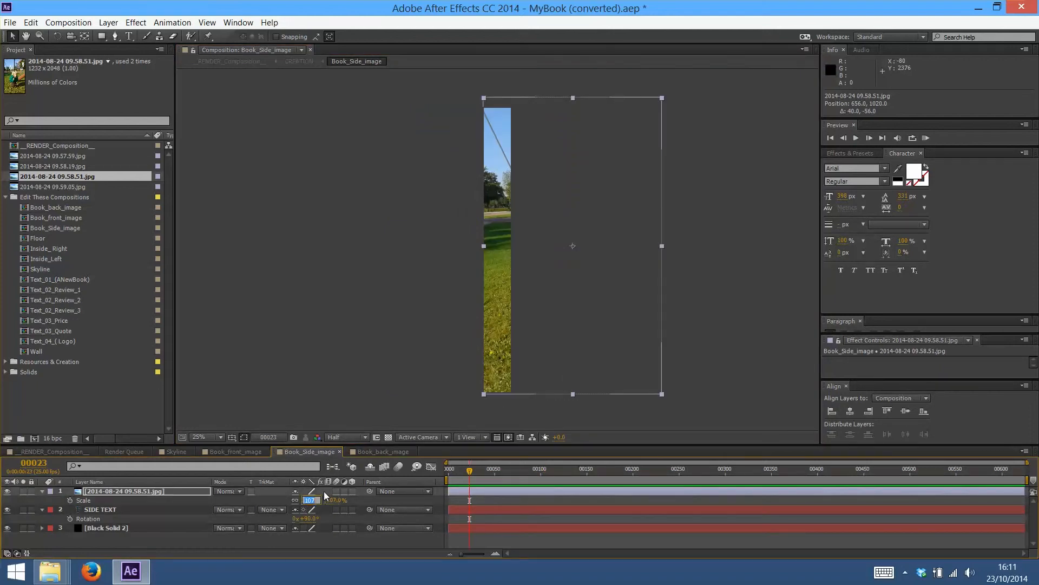
key(Return)
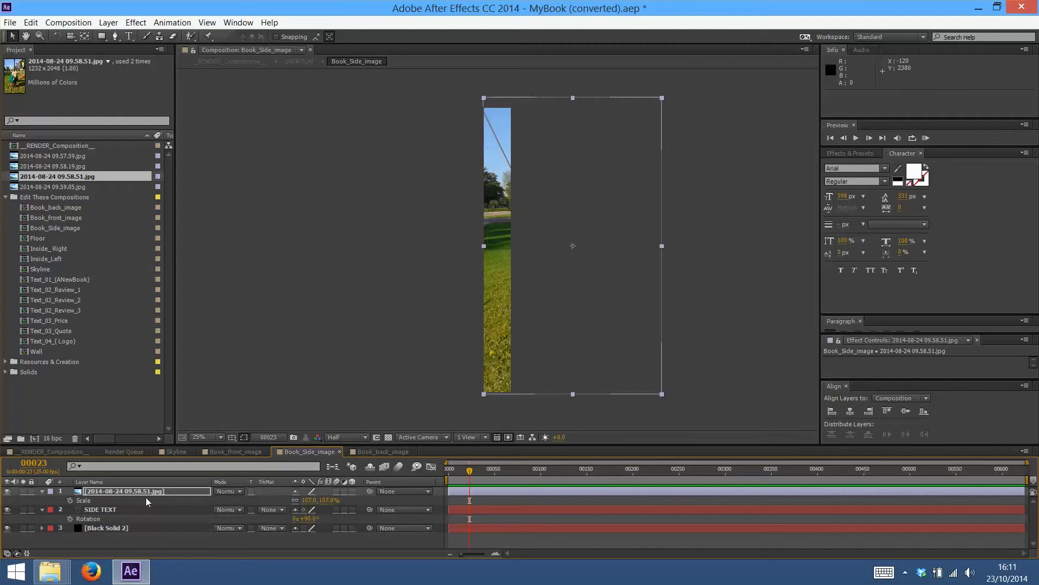
click(190, 492)
click(311, 500)
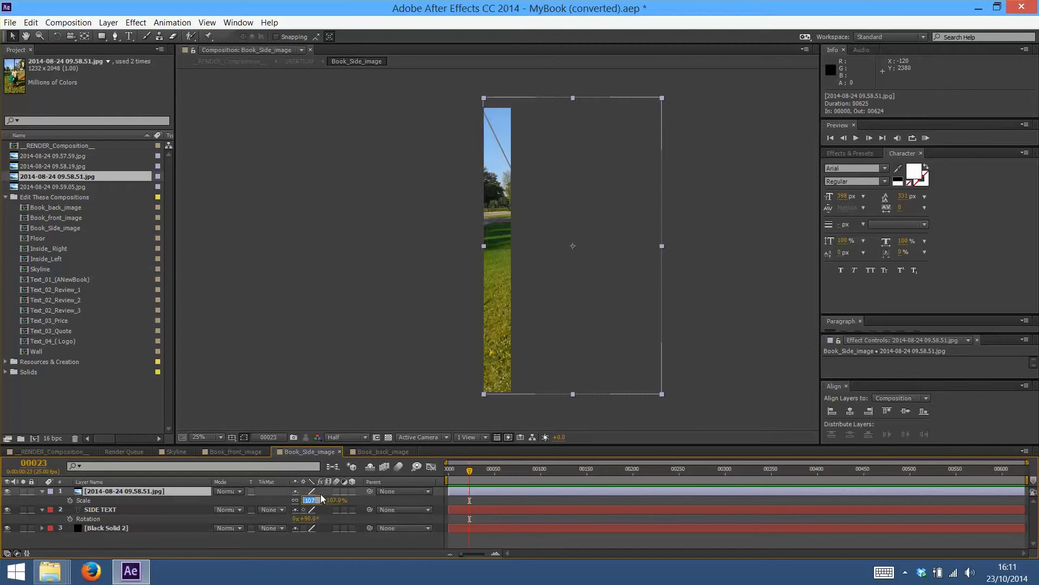
text(122)
key(Return)
drag(554, 359, 560, 337)
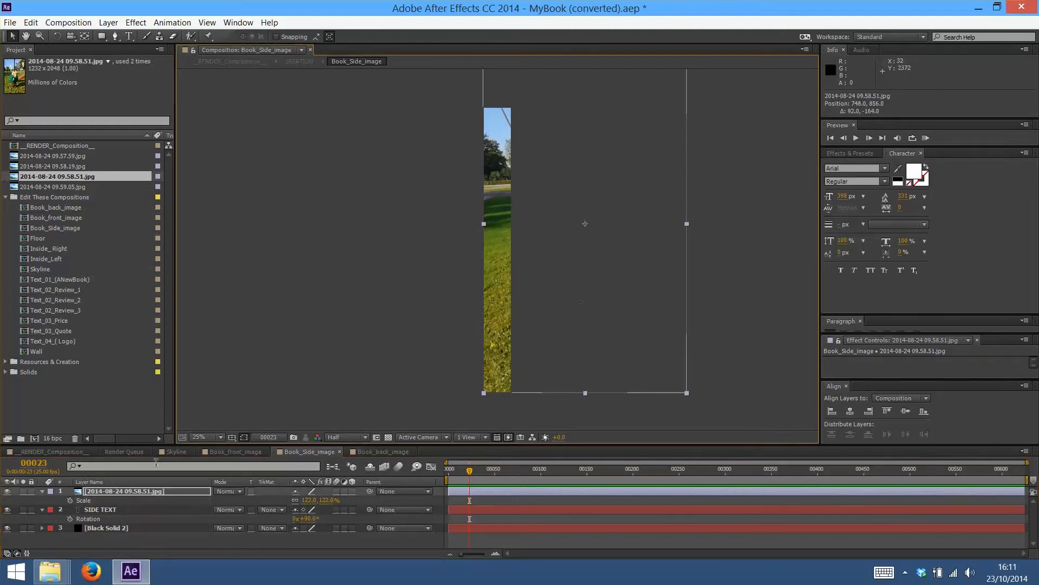
Mirror the spine photo by unlinking its scale and setting the horizontal value to -122%, and reposition it to about -544, 868 over the spine
click(76, 451)
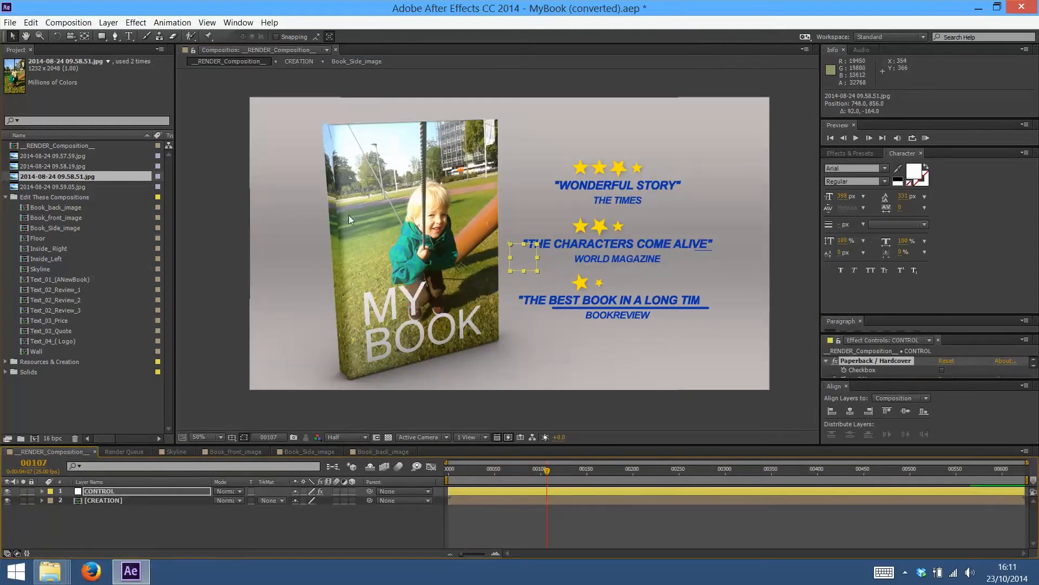
click(319, 451)
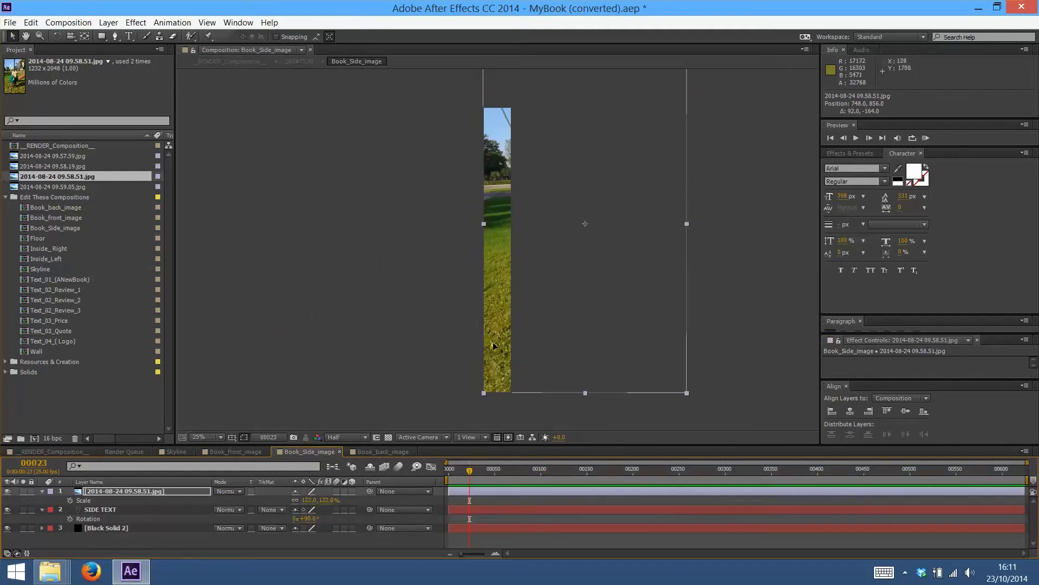
click(309, 500)
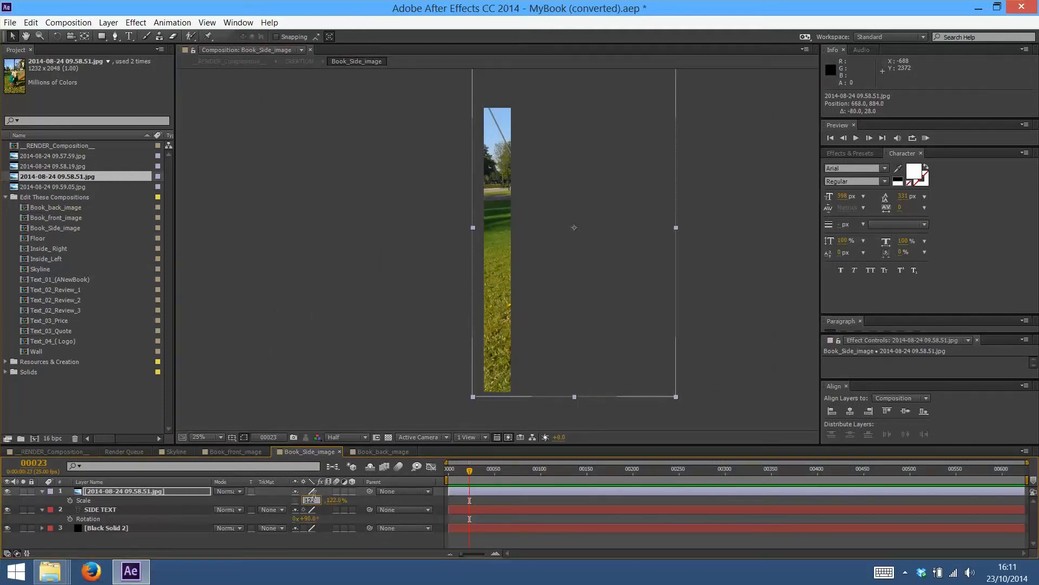
text(-122)
key(Return)
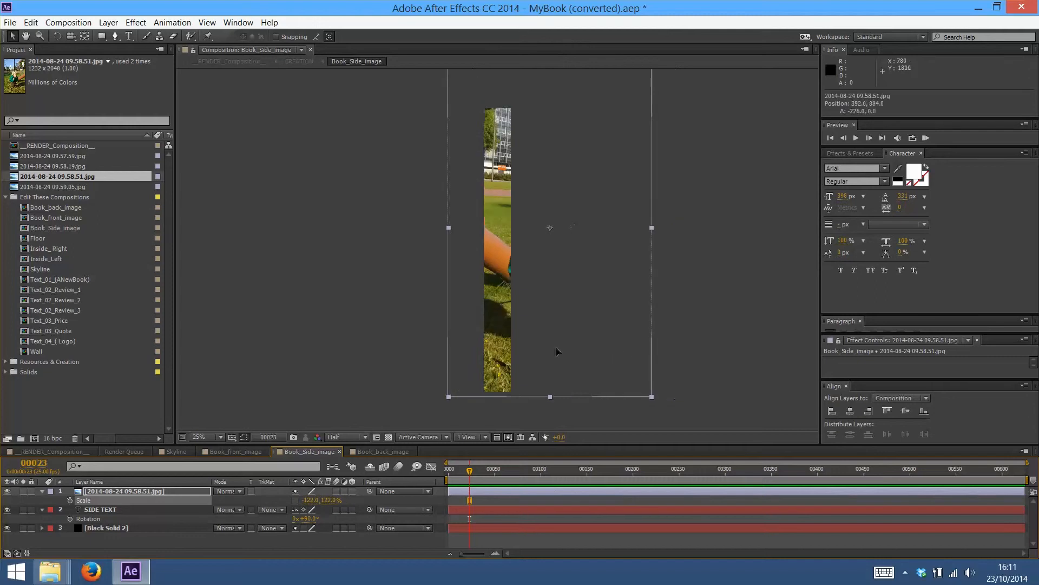
drag(478, 368, 494, 341)
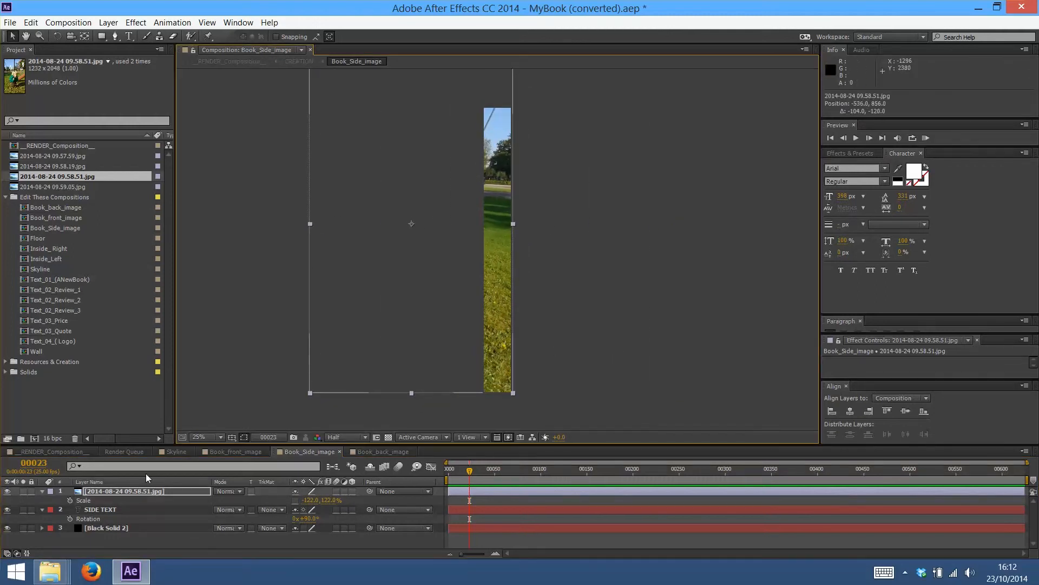
click(64, 453)
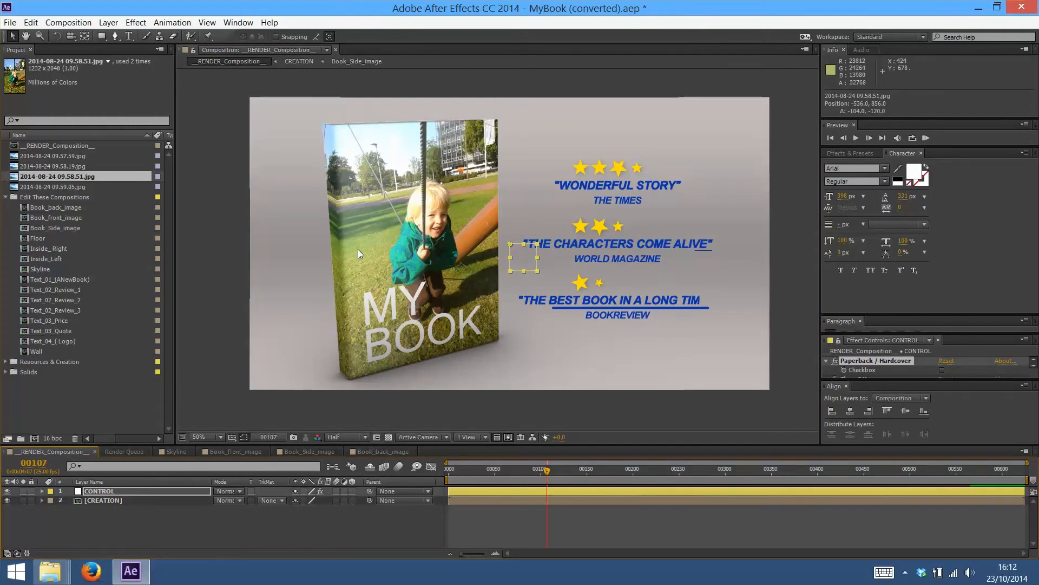
click(316, 451)
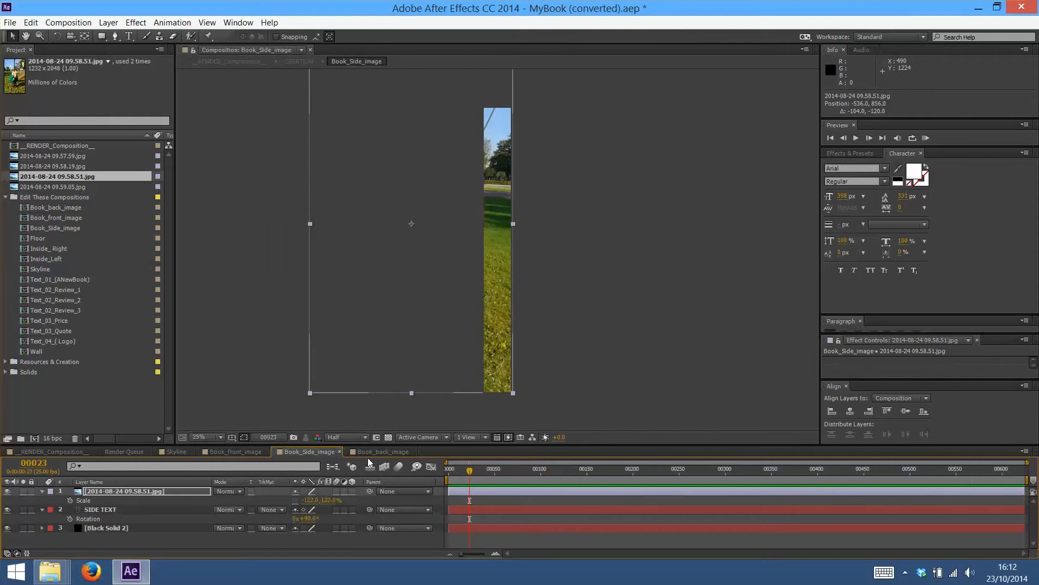
drag(502, 325, 502, 327)
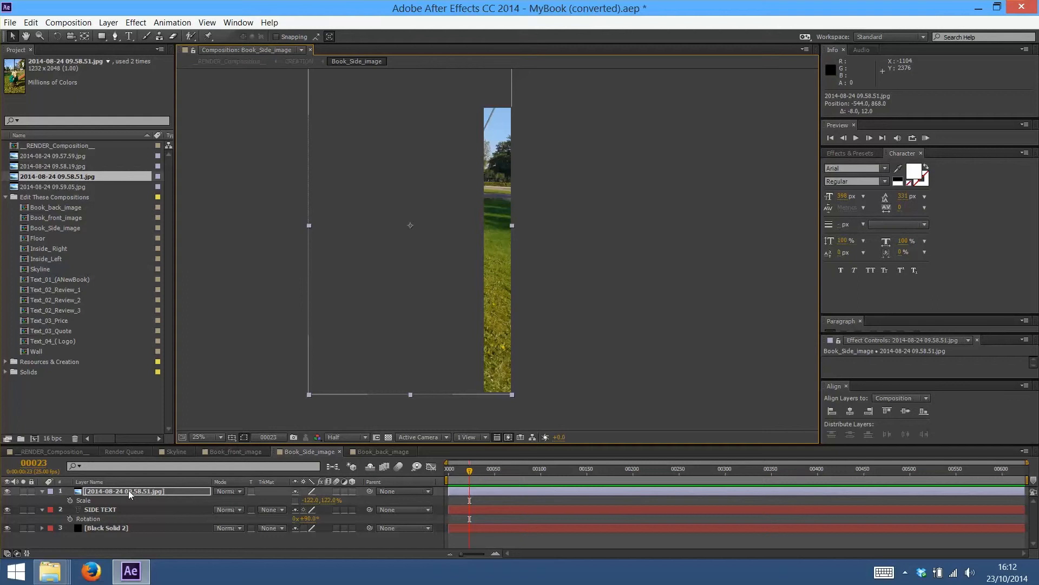
Place the photo layer beneath SIDE TEXT in Book_Side_image and replace the spine text with MY BOOK
drag(128, 489, 127, 514)
click(495, 230)
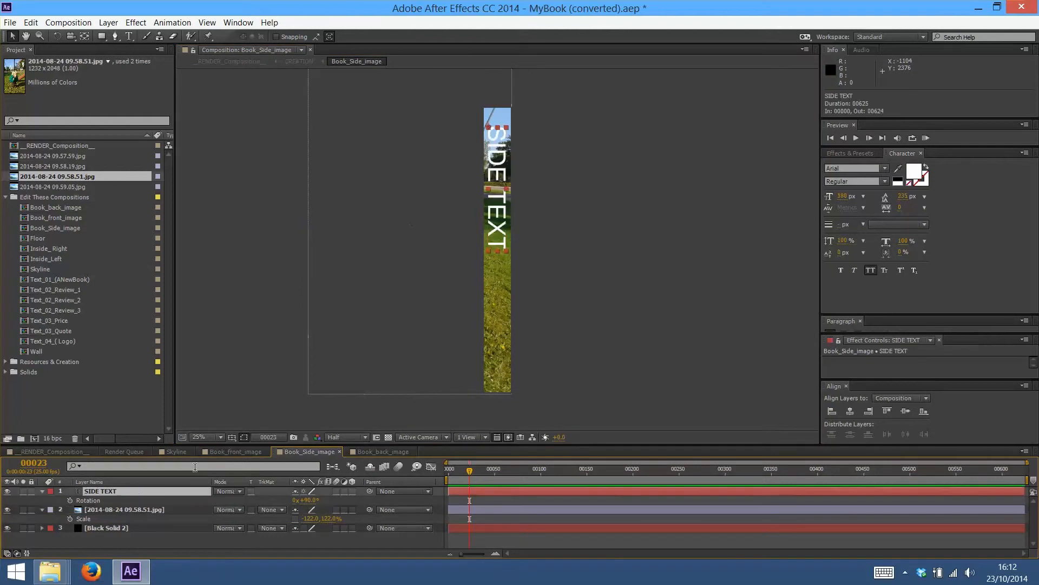
double_click(496, 230)
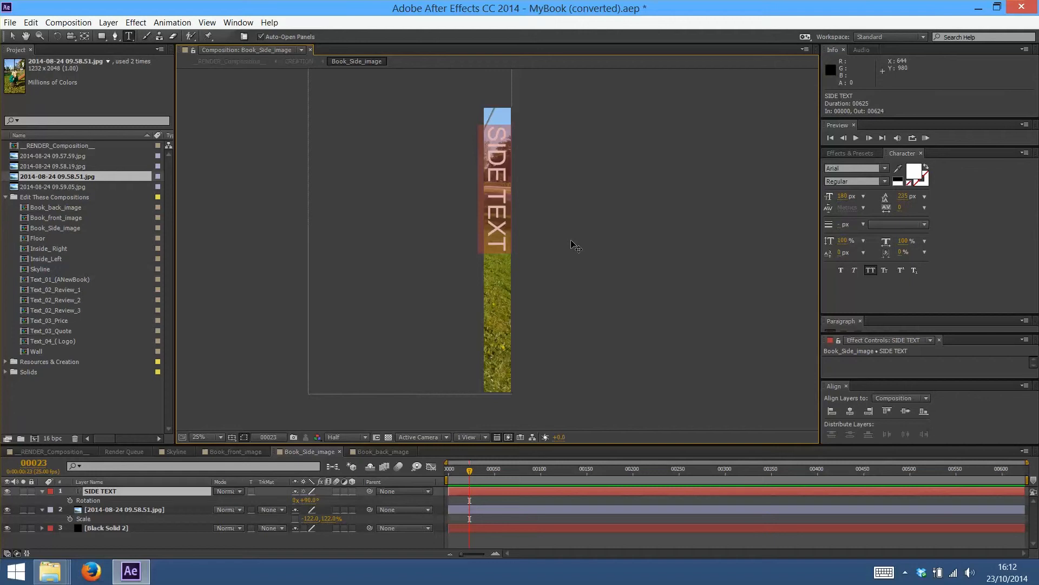
text(MY)
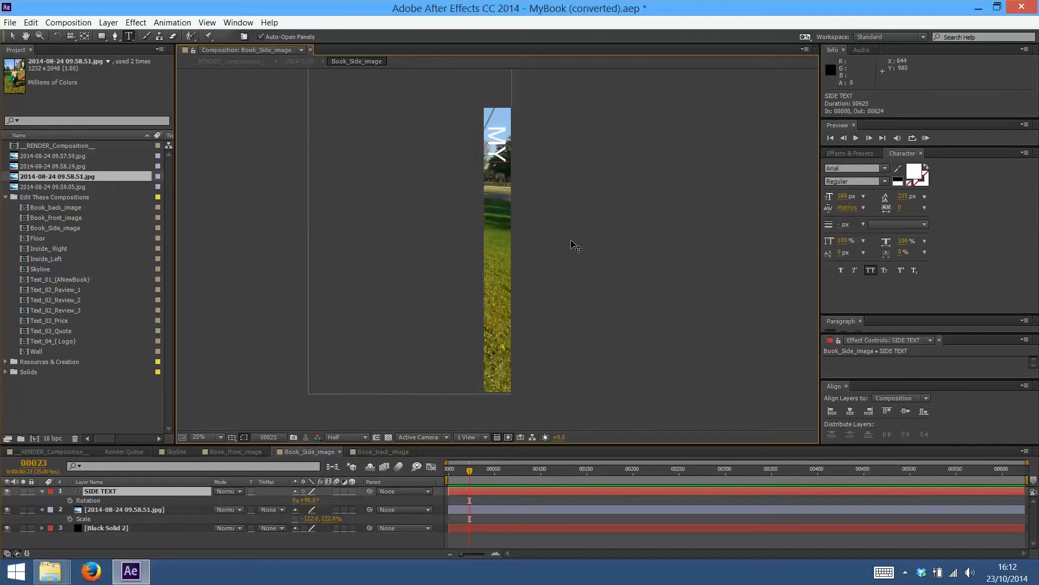
text( BOOK)
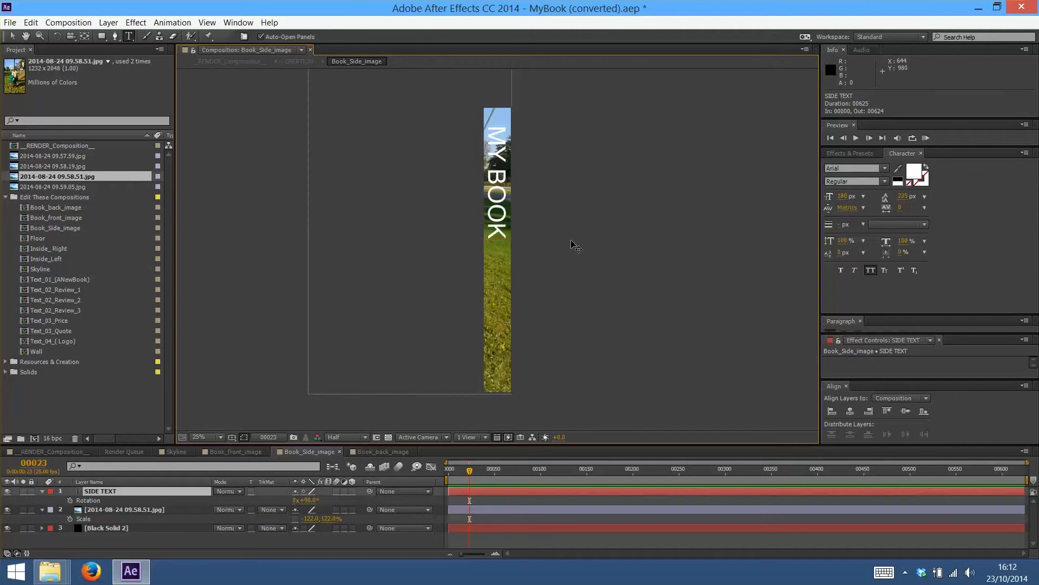
Go to frame 174 of the render composition and set the CONTROL layer's Text color to black
click(41, 452)
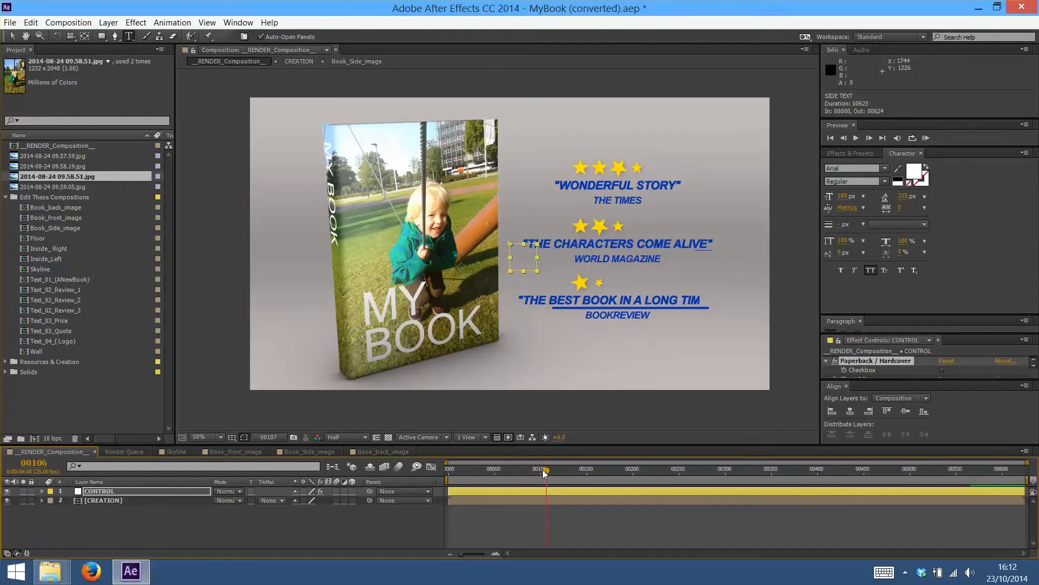
drag(544, 472, 609, 466)
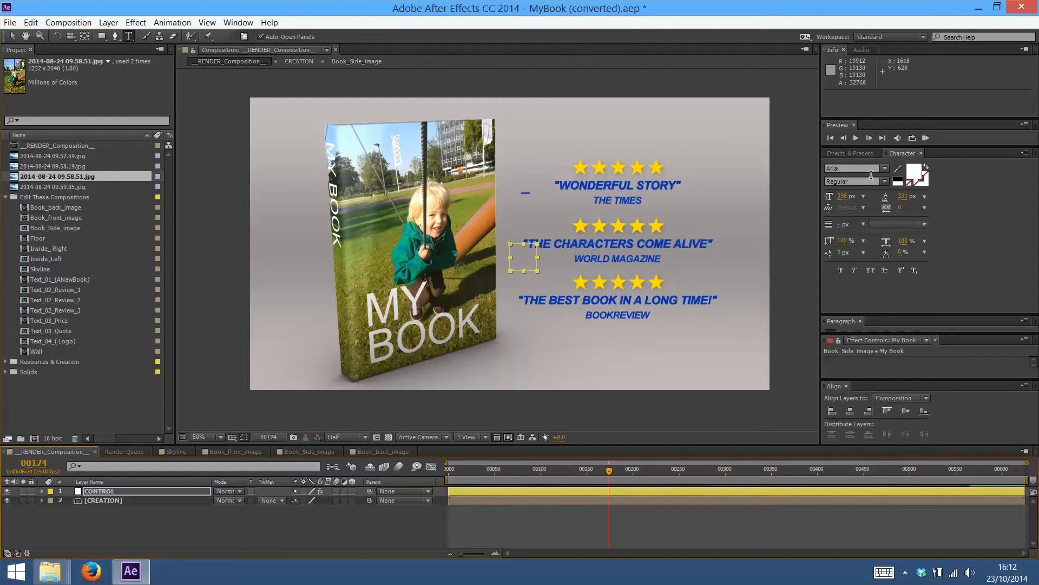
click(112, 492)
drag(920, 333, 920, 173)
click(944, 358)
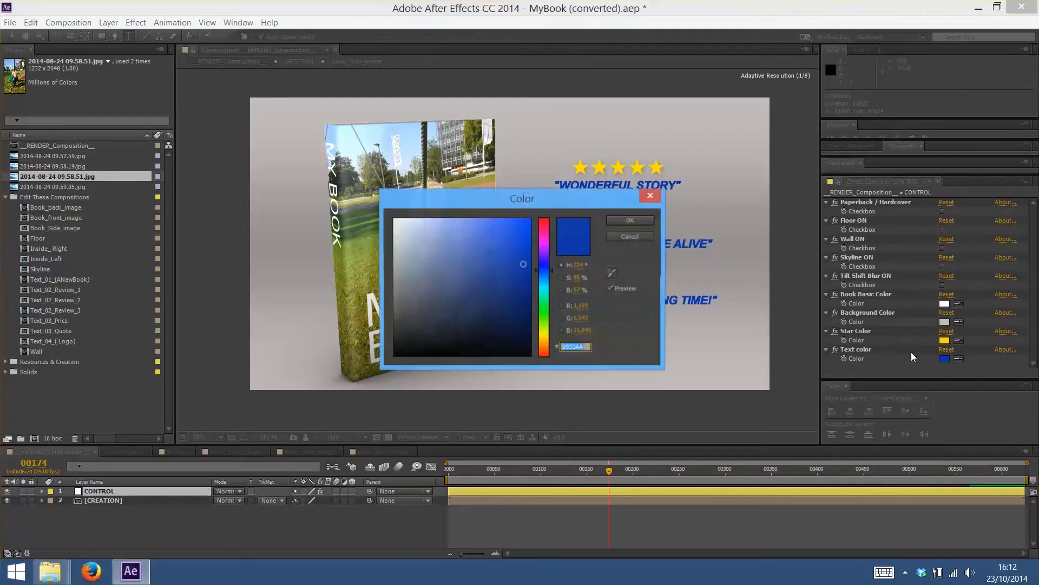
click(530, 356)
click(621, 222)
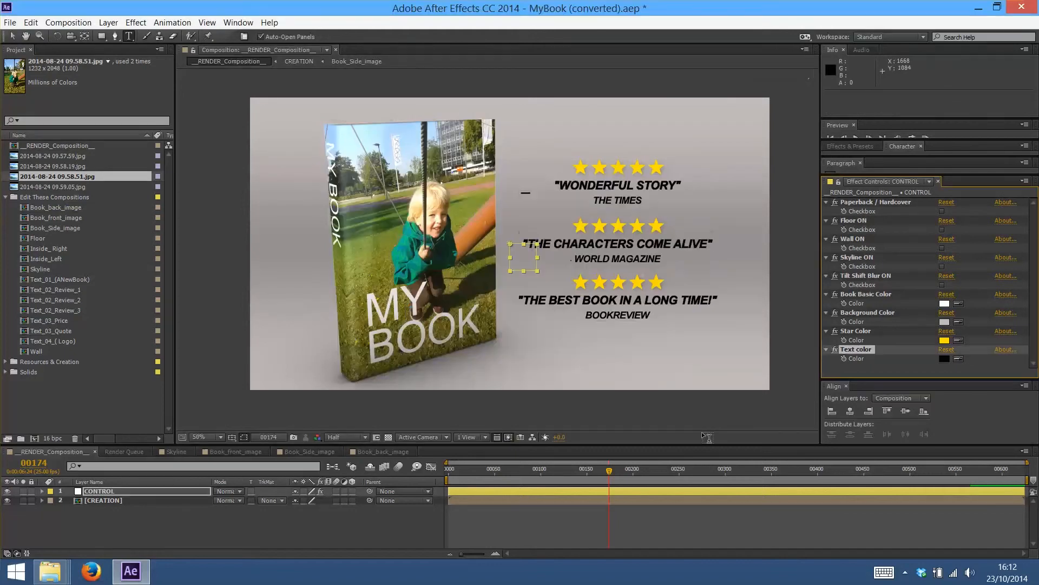
Move the render composition to frame 205 and add 2014-08-24 09.59.05.jpg to Book_back_image above the Back text / image layer
click(685, 531)
drag(545, 478, 638, 455)
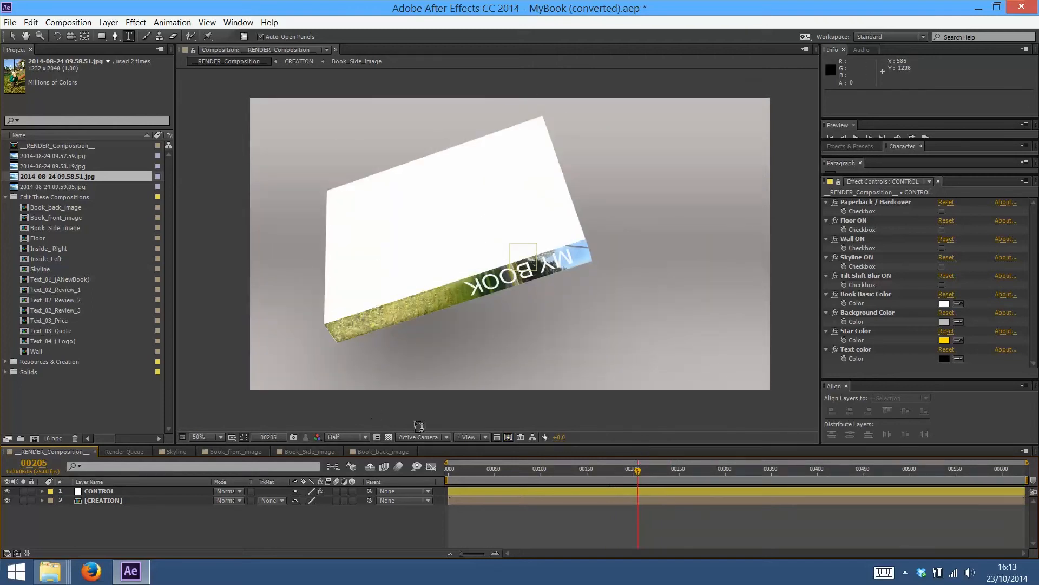
click(403, 451)
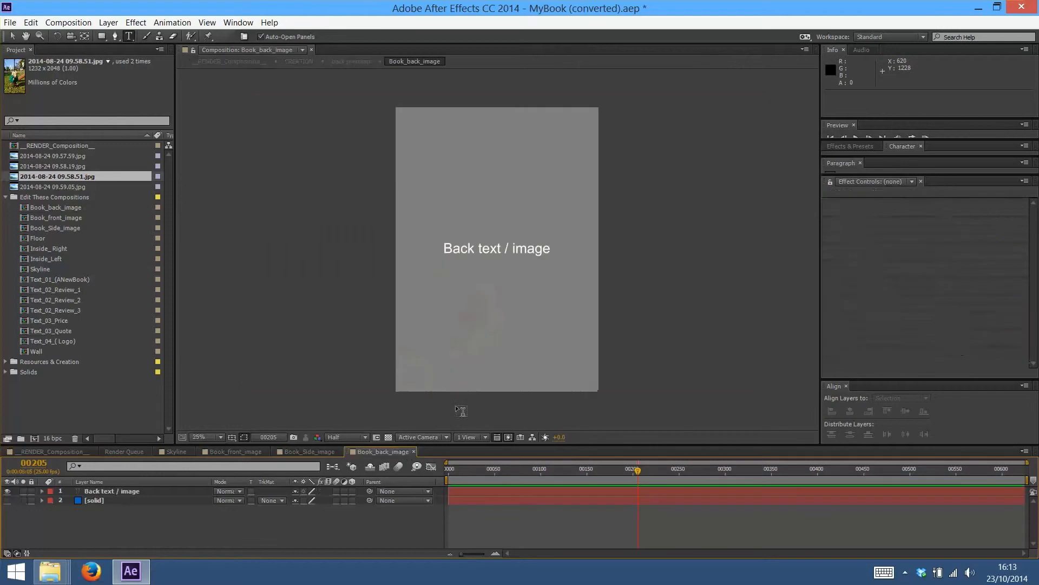
click(59, 166)
click(63, 155)
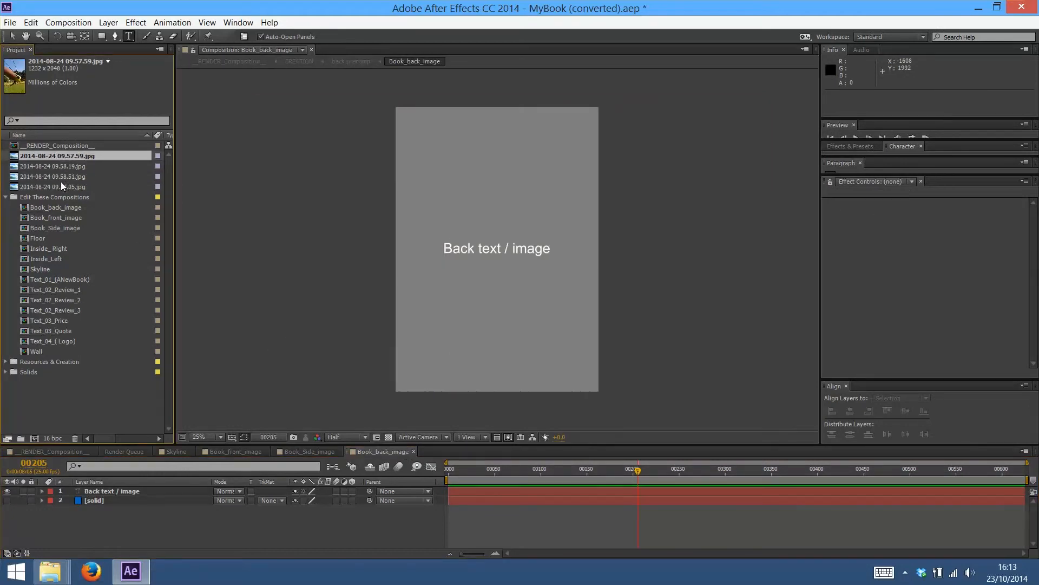
drag(62, 186, 503, 278)
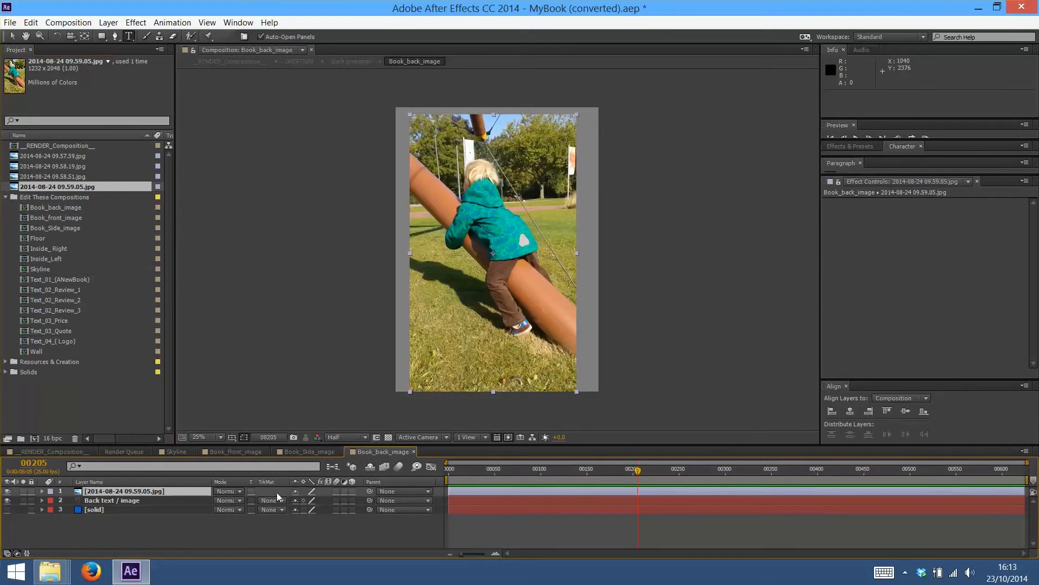
Set the scale of 2014-08-24 09.59.05.jpg in Book_back_image to 122%
key(s)
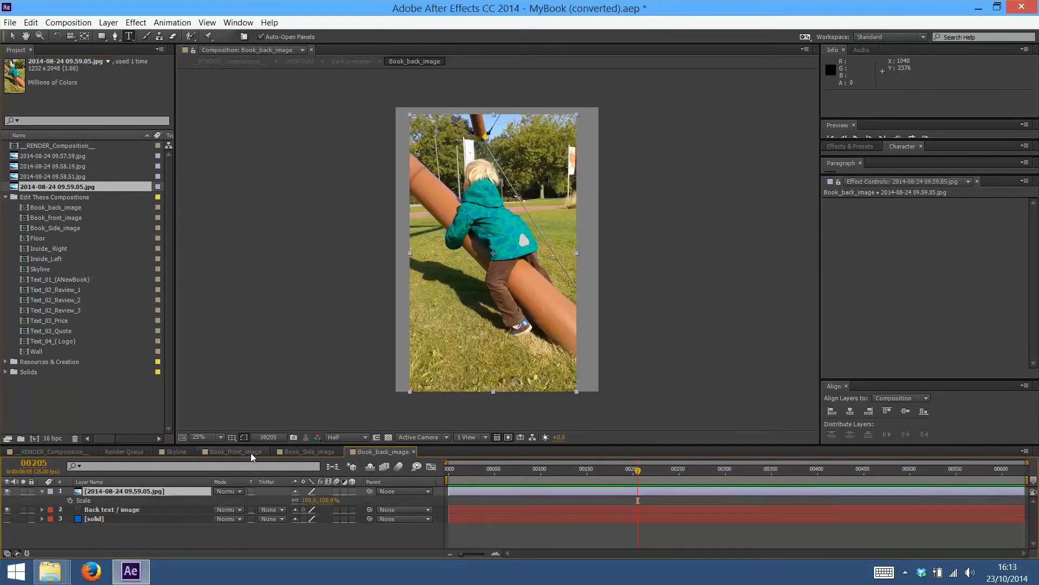
click(310, 500)
key(Return)
click(311, 499)
key(Return)
click(534, 349)
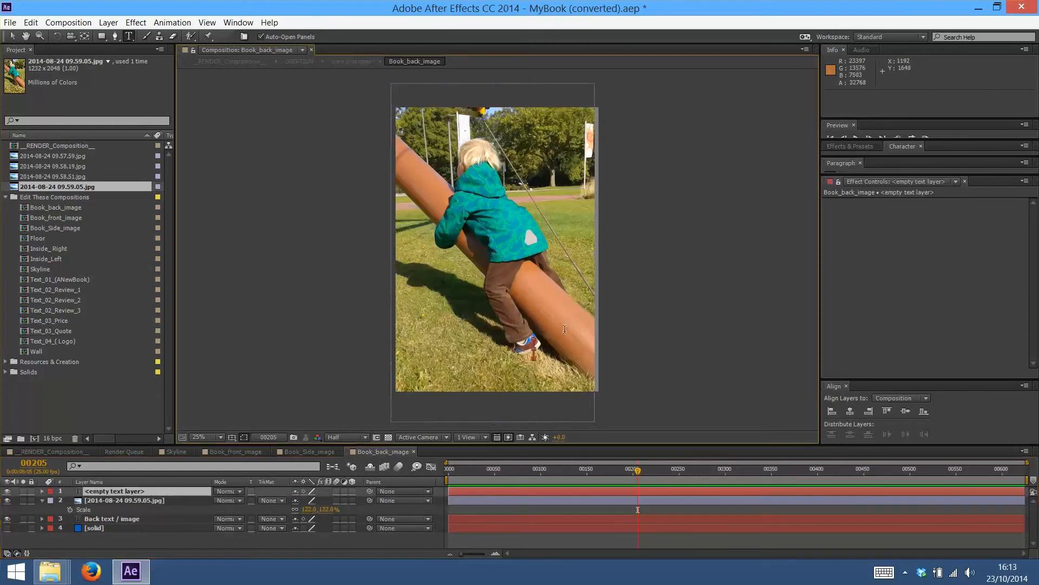
key(ctrl+z)
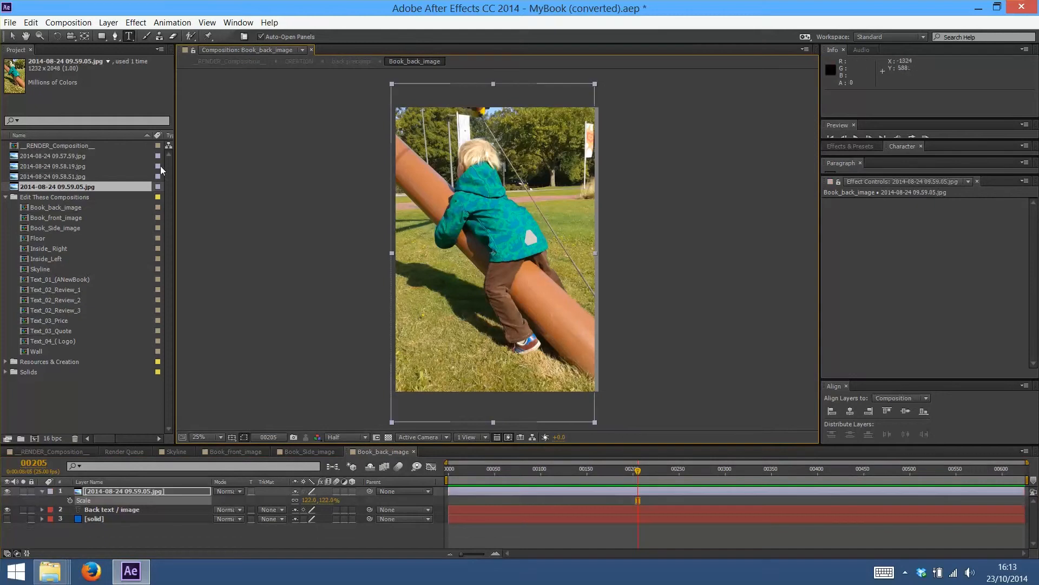
Position the back photo at 748, 992 so it covers the whole back cover, and check it in the render composition
click(12, 36)
mouse_move(552, 319)
mouse_down()
mouse_move(543, 289)
mouse_move(546, 303)
mouse_up()
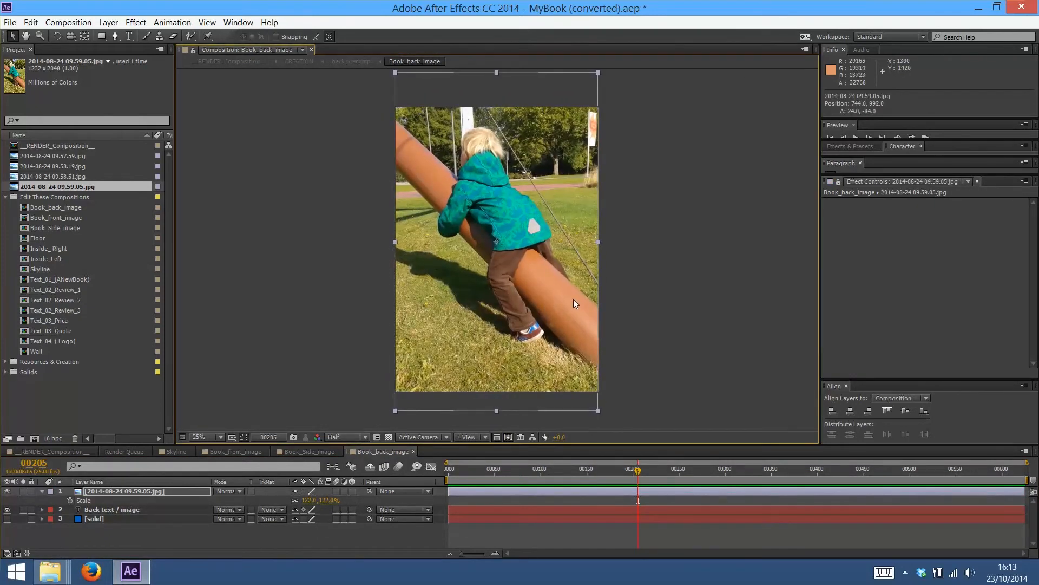
key(Right)
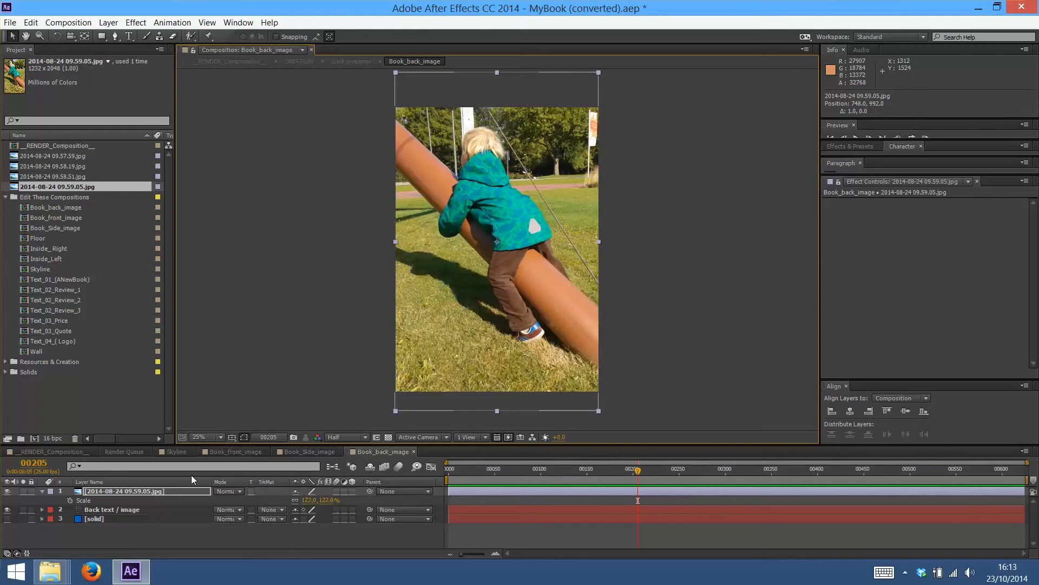
click(55, 452)
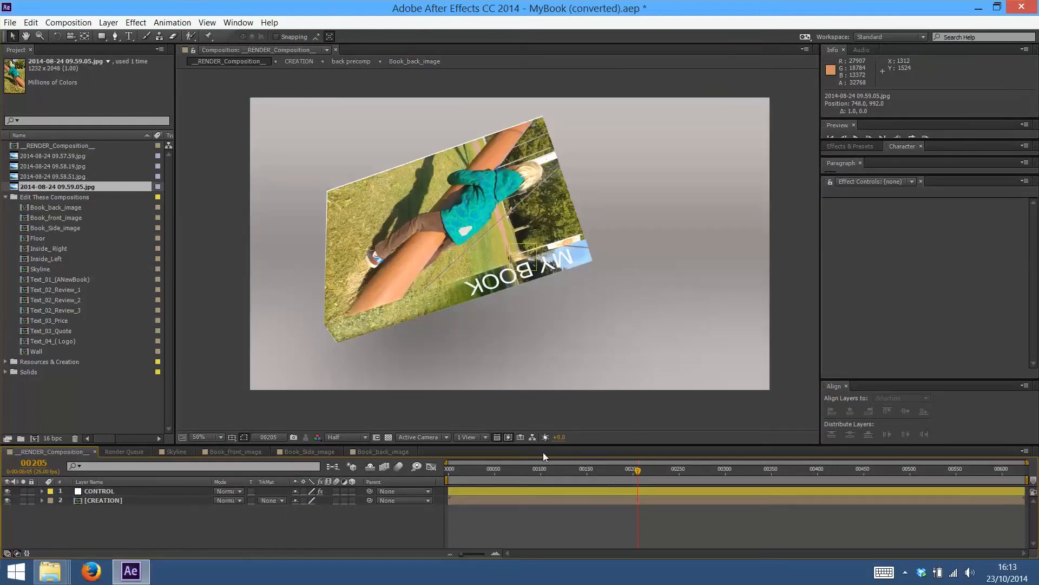
Review the render composition at frames 98, 223, 267 and 315, along with the Book_Side_image and Book_back_image compositions
drag(455, 470, 538, 477)
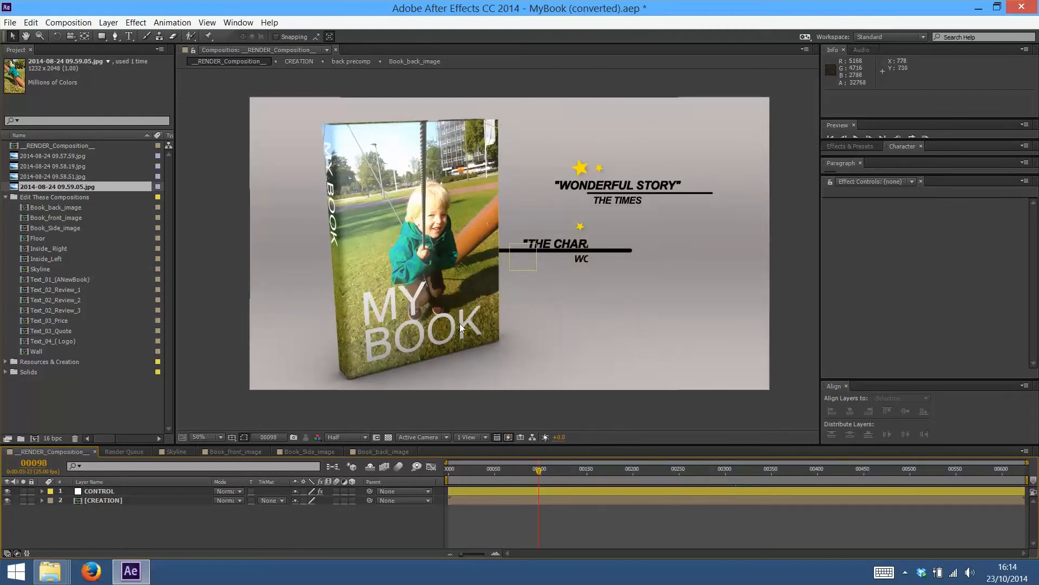
click(319, 451)
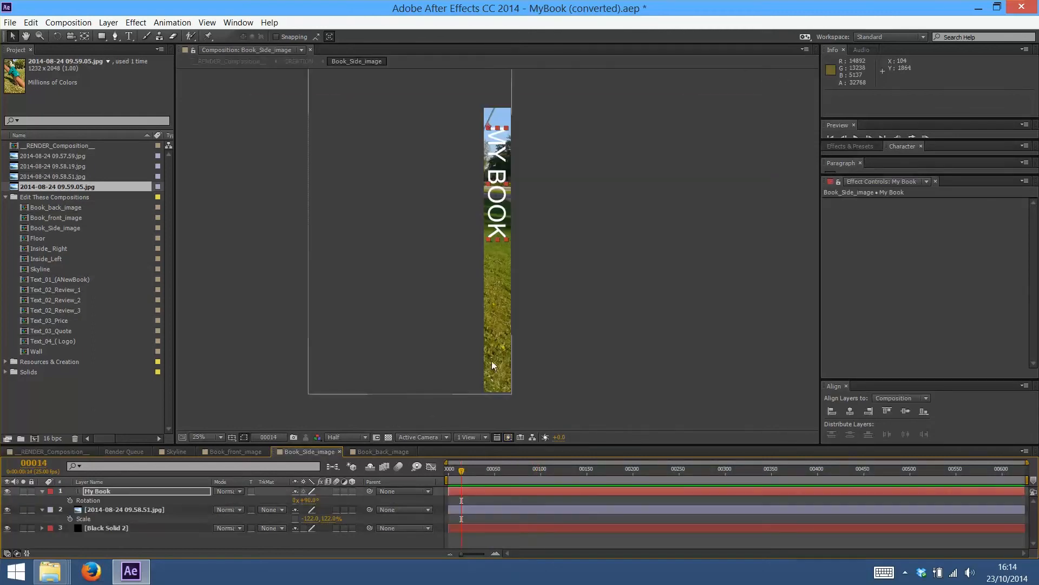
click(379, 451)
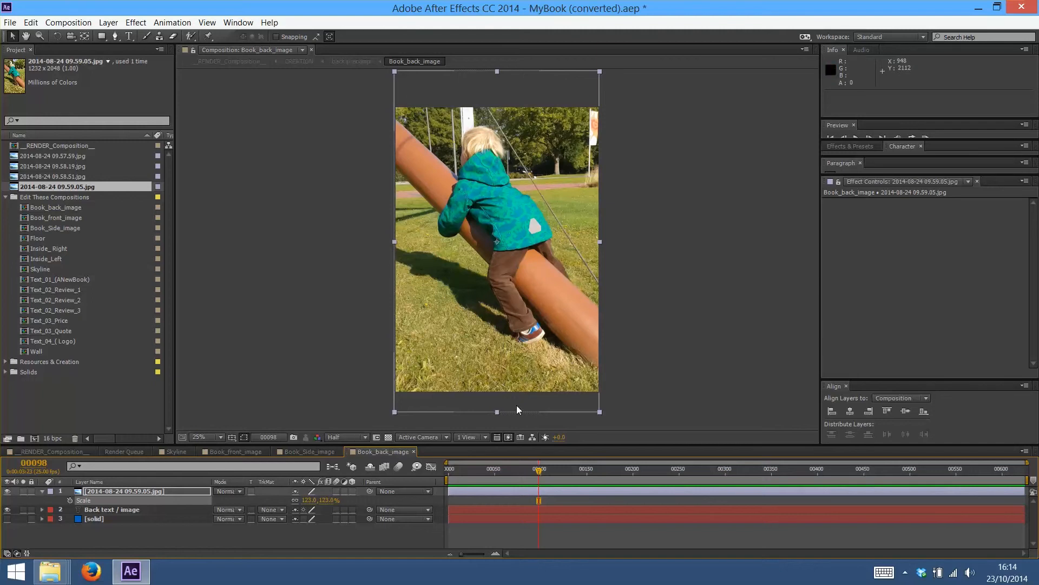
click(57, 452)
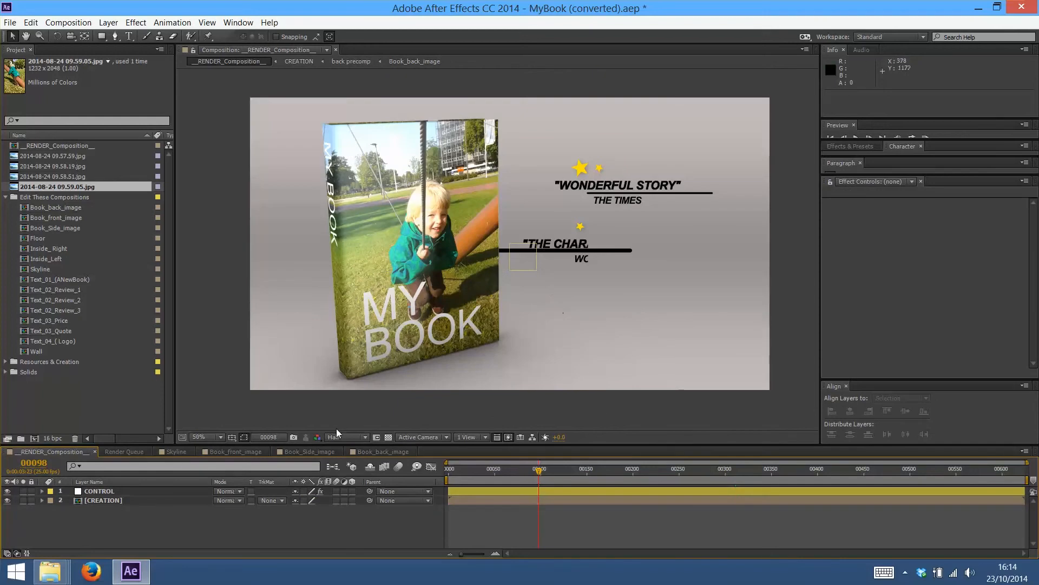
drag(539, 469, 655, 466)
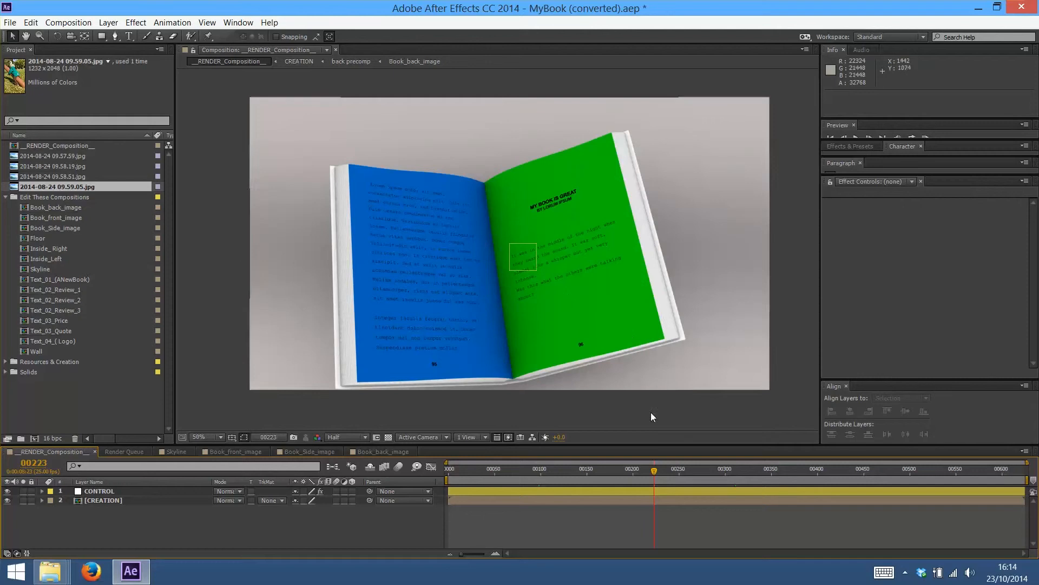
click(695, 468)
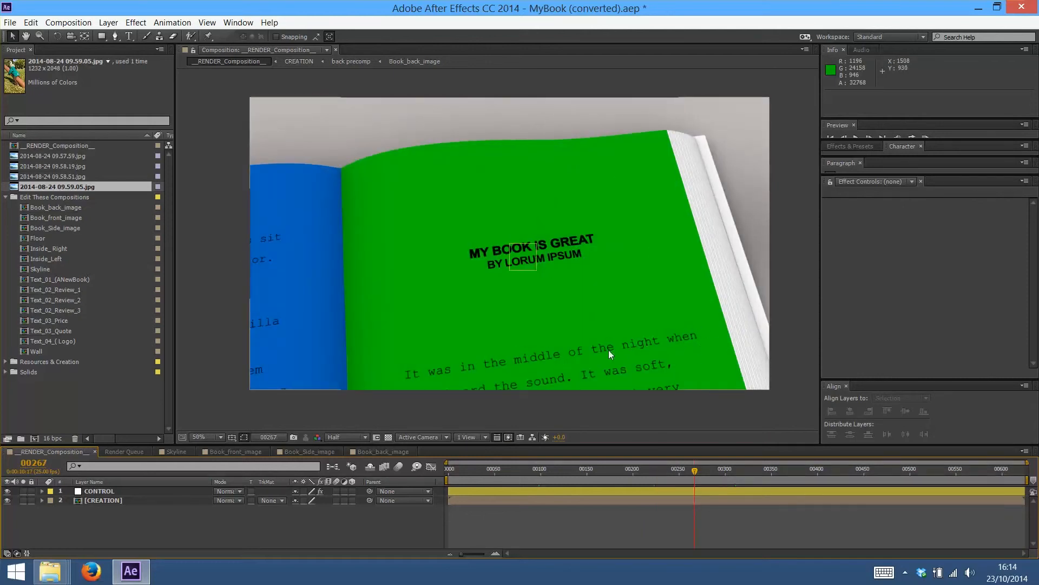
drag(681, 468, 738, 464)
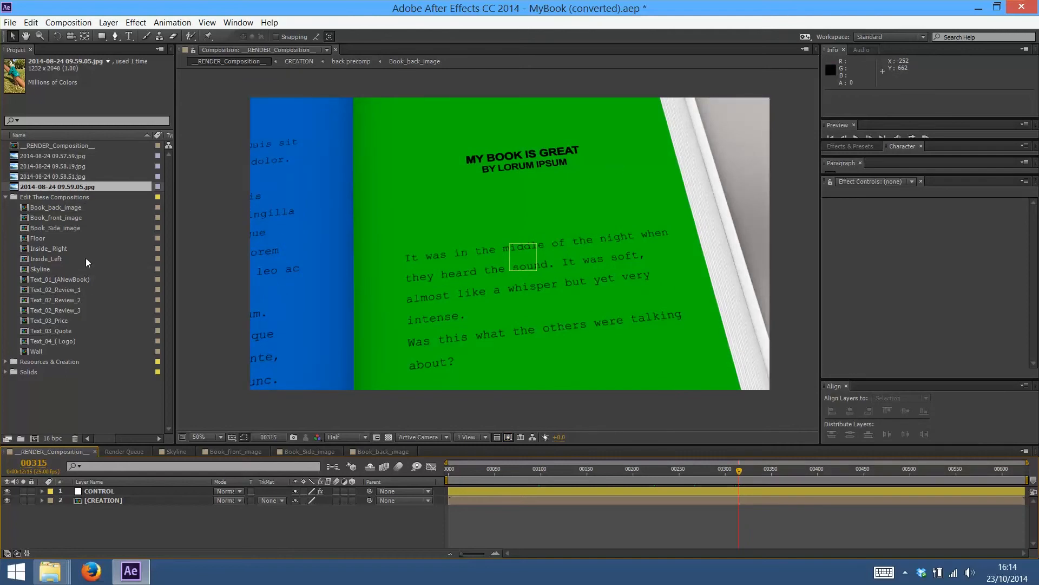
Open the Inside_ Right and Inside_Left compositions and hide the coloured solid layer in each
double_click(63, 248)
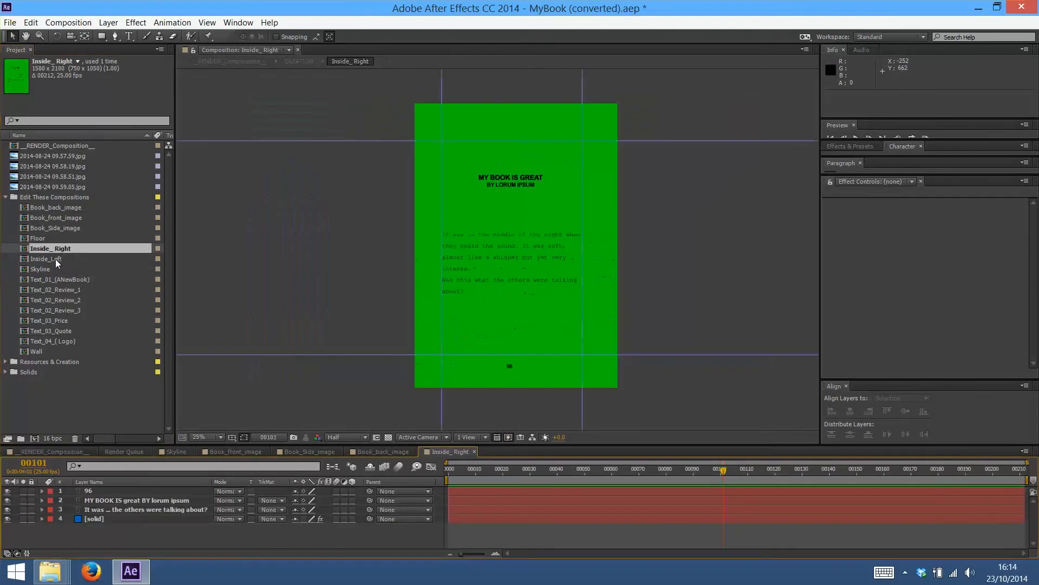
double_click(55, 259)
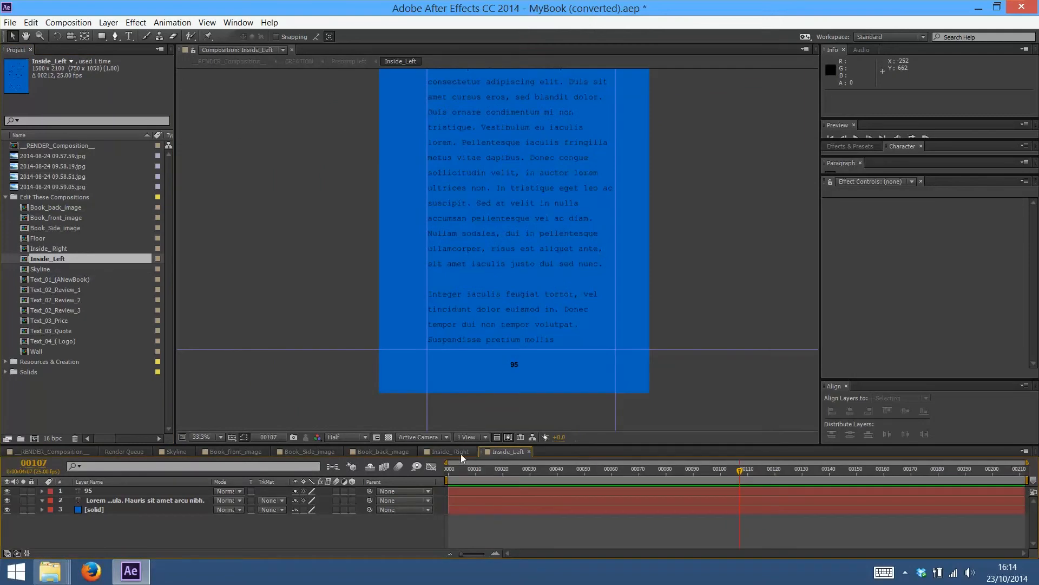
click(460, 454)
click(525, 452)
click(456, 452)
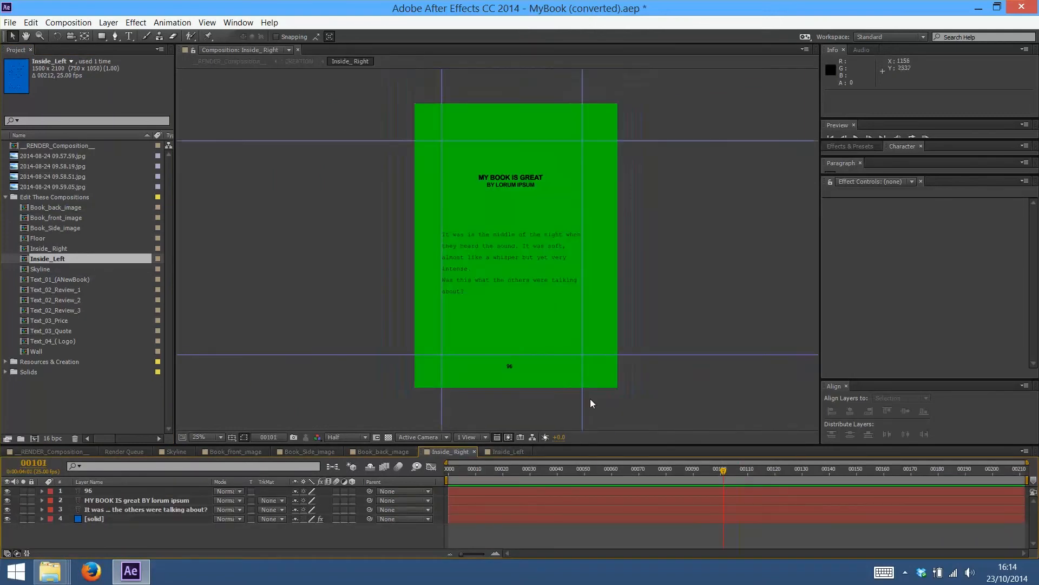
click(7, 519)
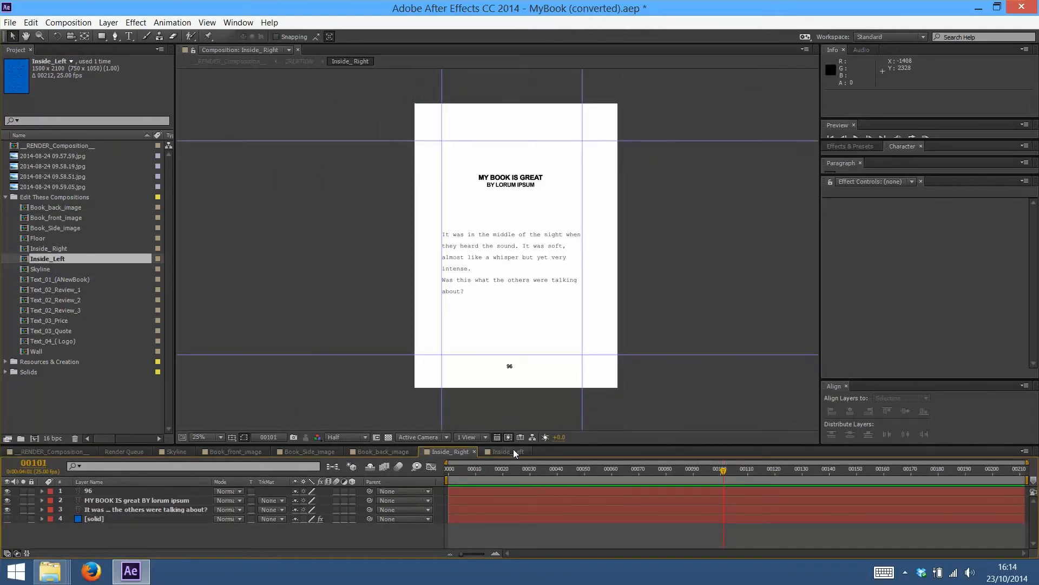
click(509, 452)
click(8, 510)
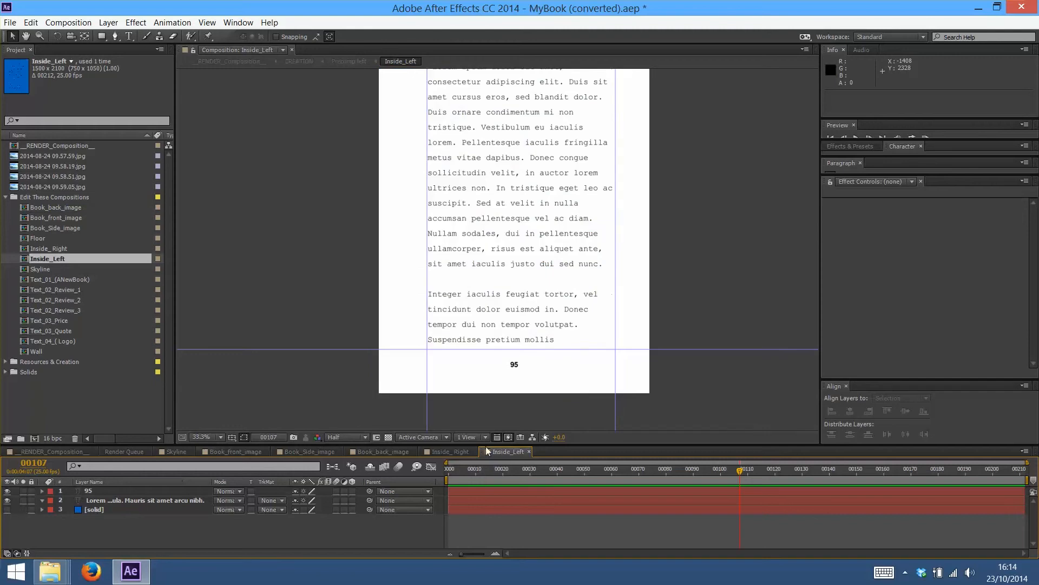
Add 2014-08-24 09.58.19.jpg to Inside_ Right above the page number layer and reveal its scale
click(465, 452)
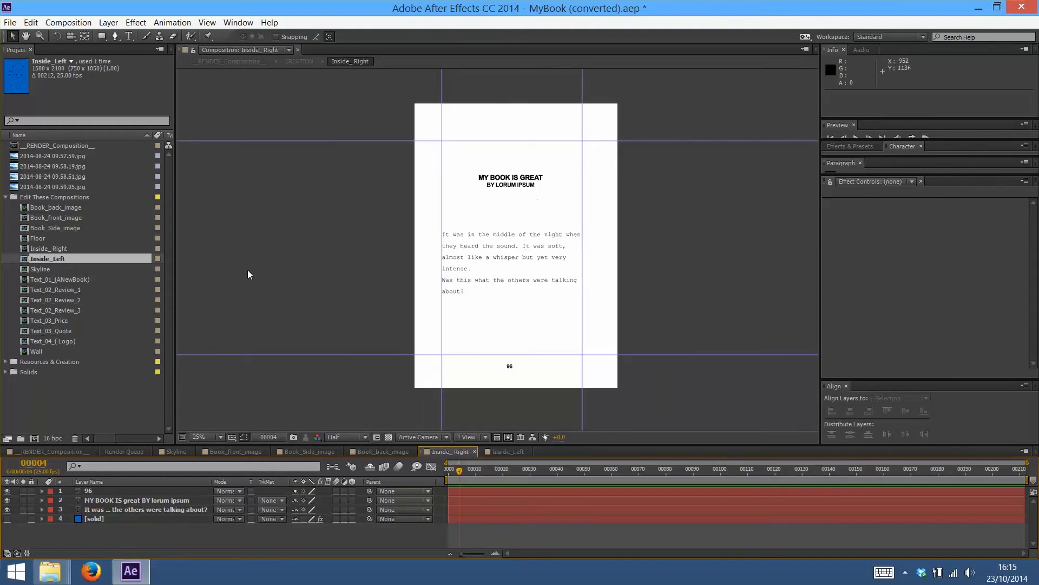
click(57, 164)
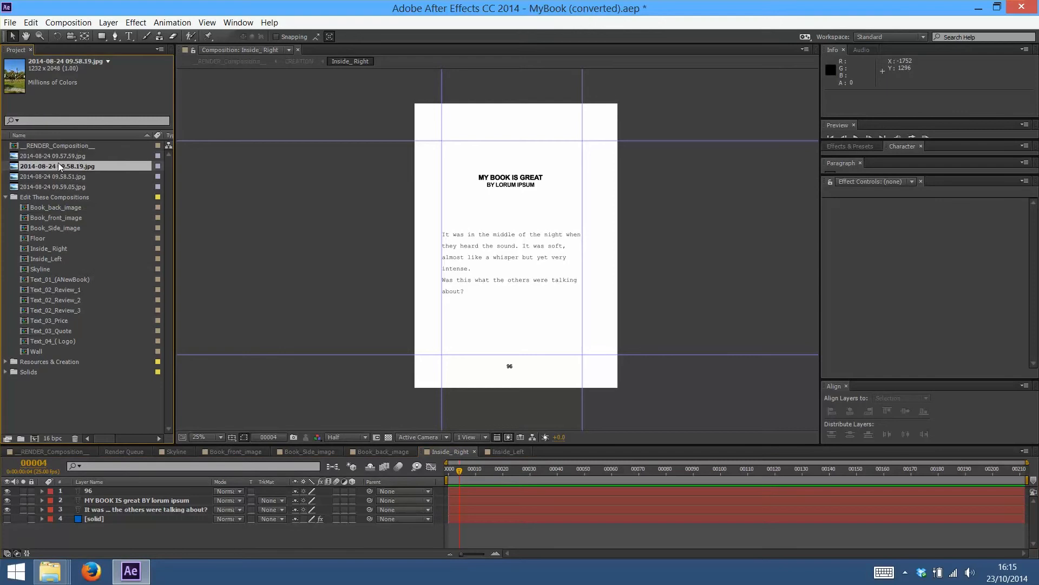
drag(65, 163, 595, 285)
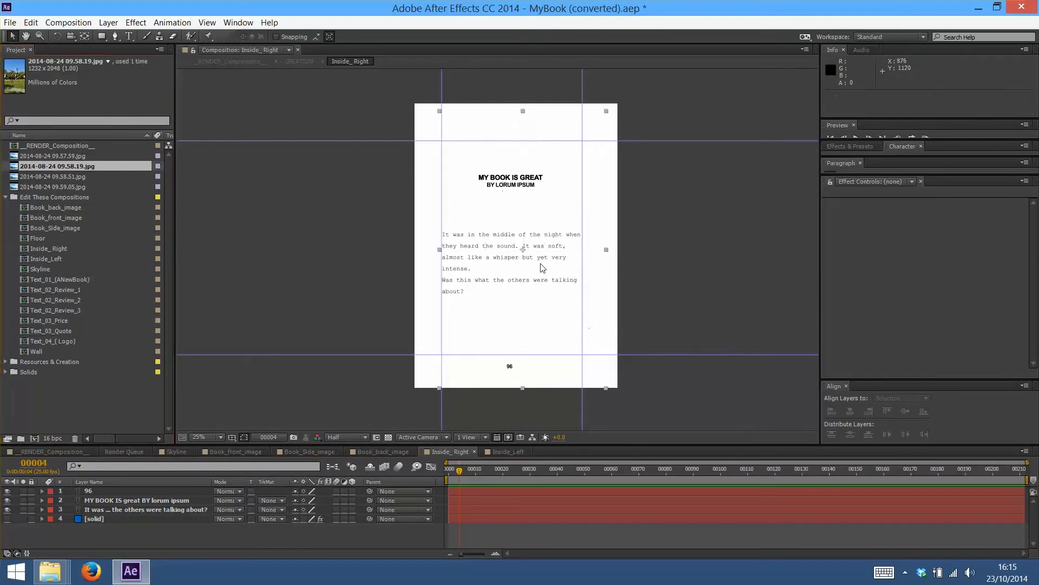
key(s)
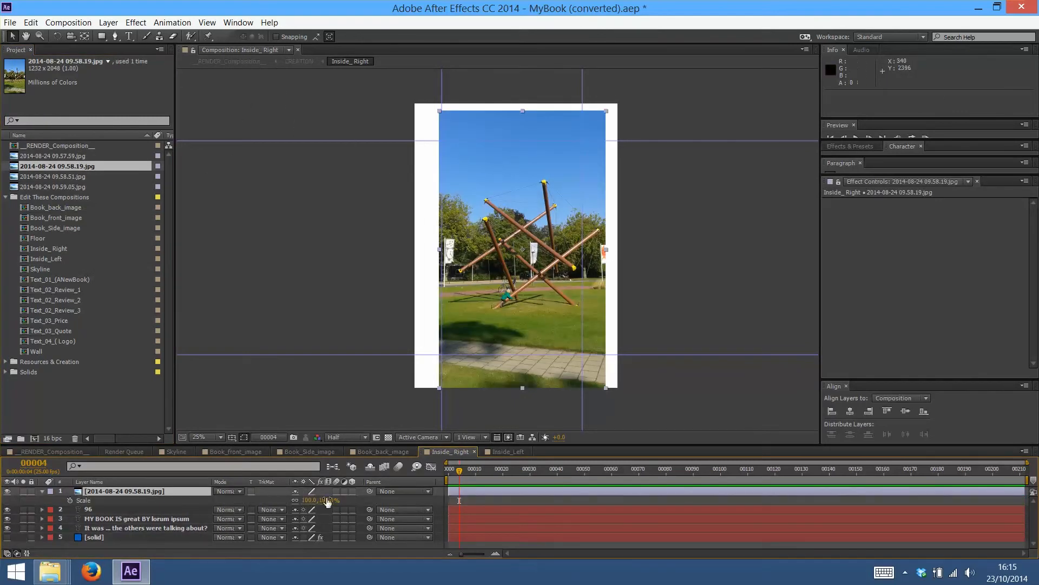
Scale the inside photo to 68%, position it at 617.9, 972, and check it at frame 218 of the render composition
drag(303, 500, 292, 497)
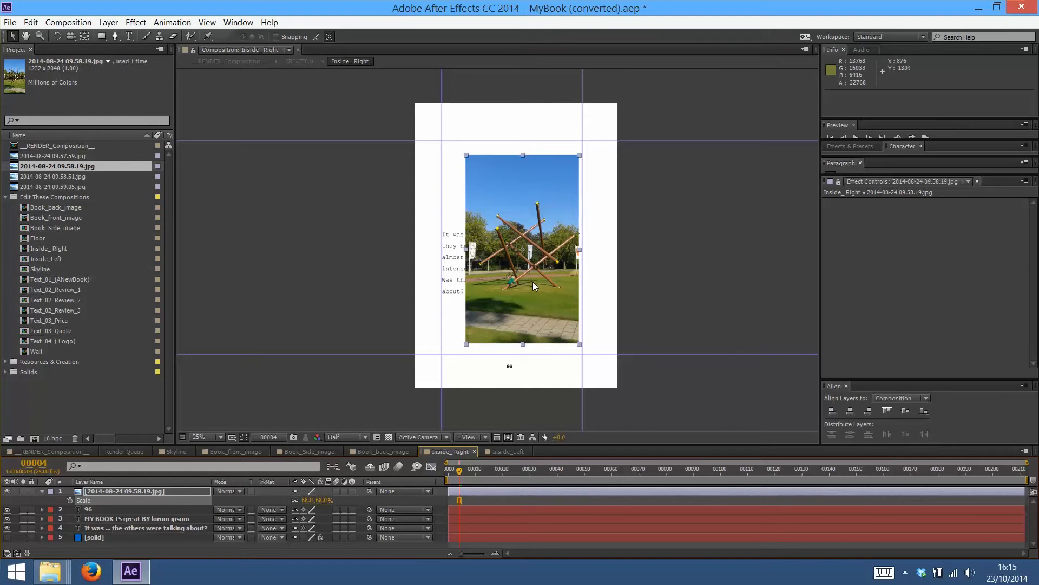
drag(533, 281, 514, 269)
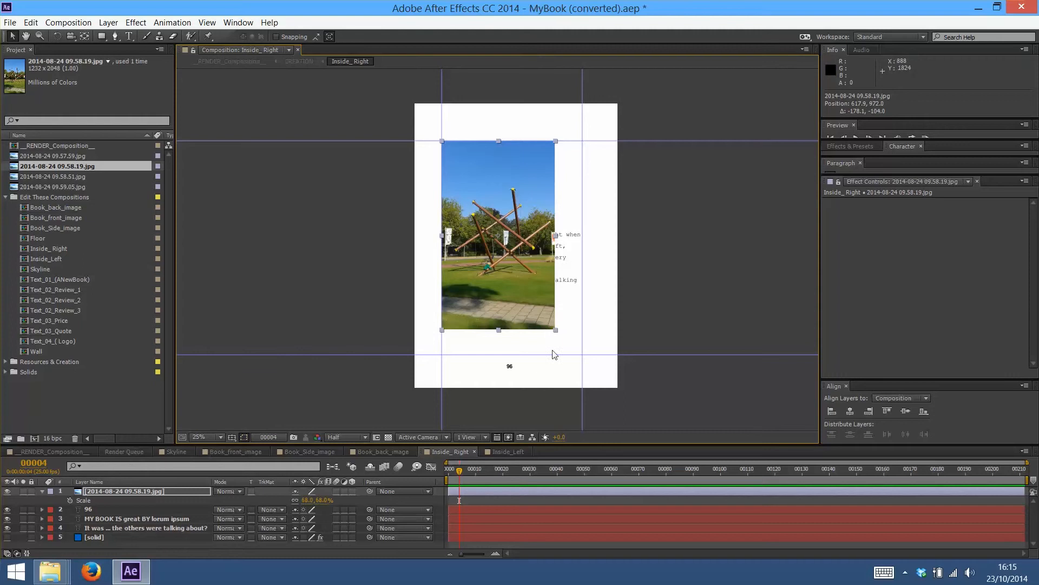
click(60, 452)
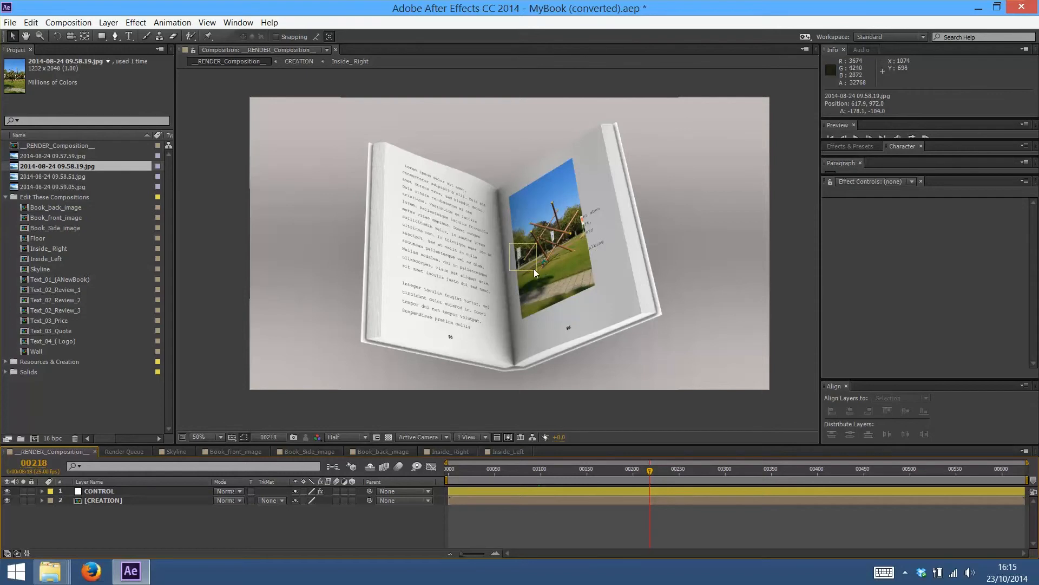
click(513, 454)
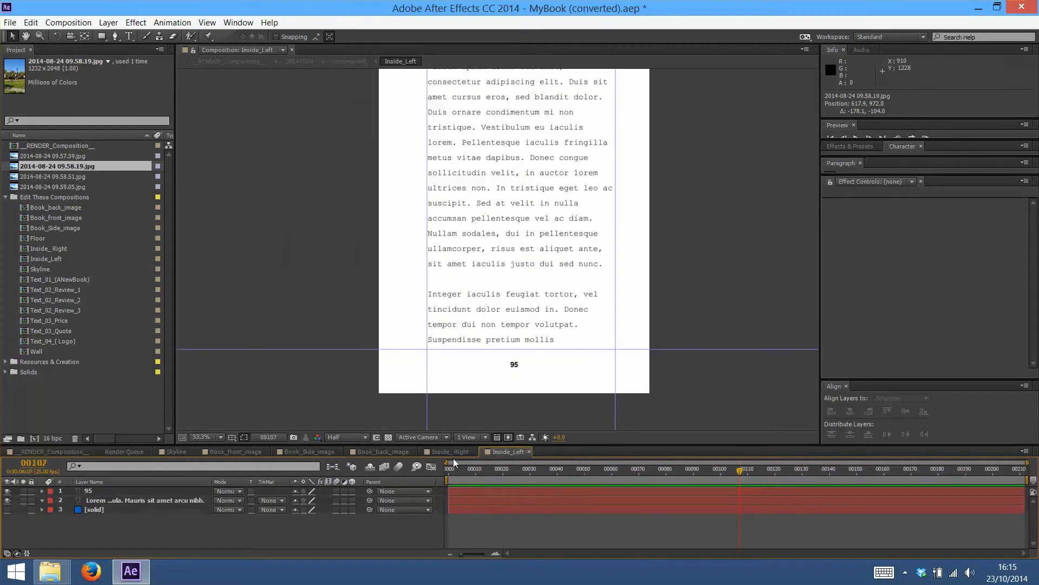
Set the scale of the Inside_ Right photo to 131% and position it at 701.9, 1136 to fill the page
click(453, 454)
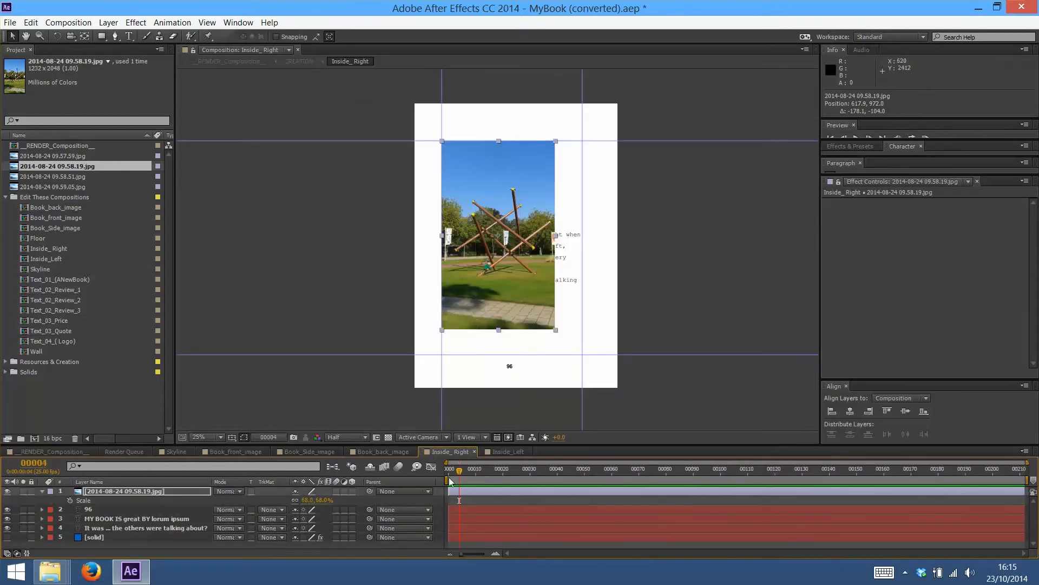
drag(310, 500, 349, 507)
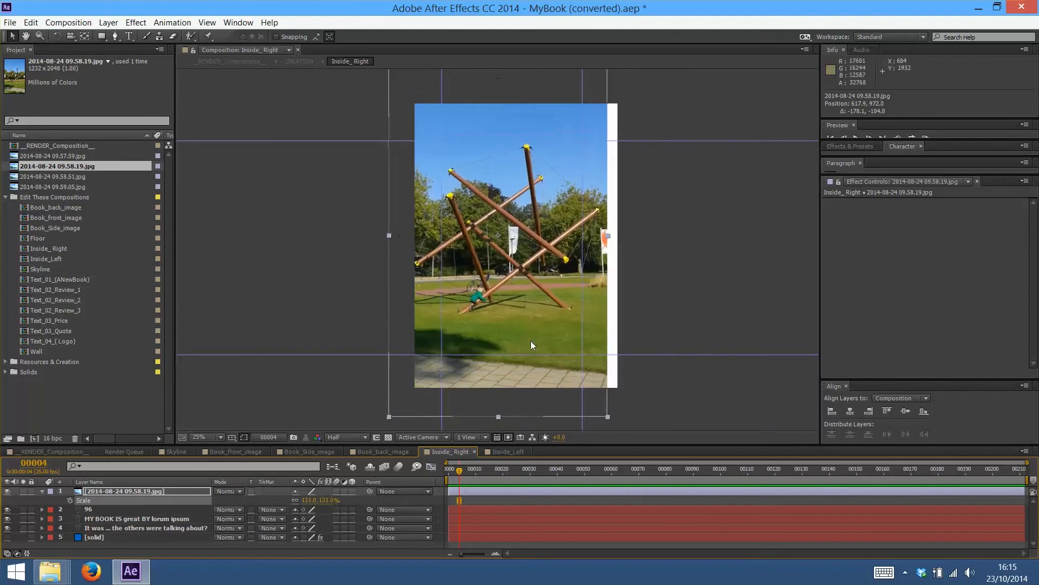
drag(529, 294, 541, 317)
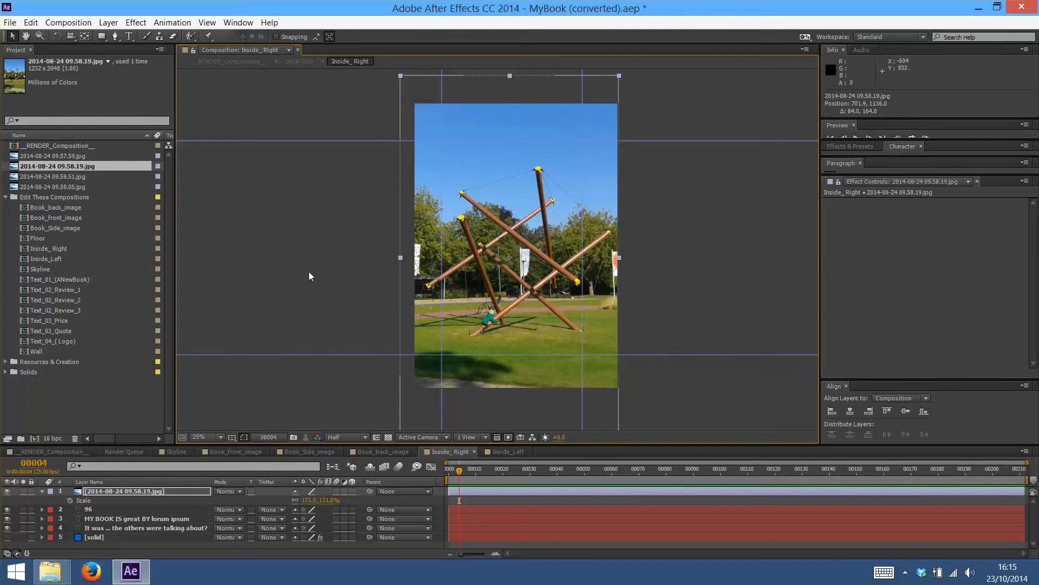
Check the filled inside page in the render composition between frames 216 and 372 against Inside_ Right
click(46, 452)
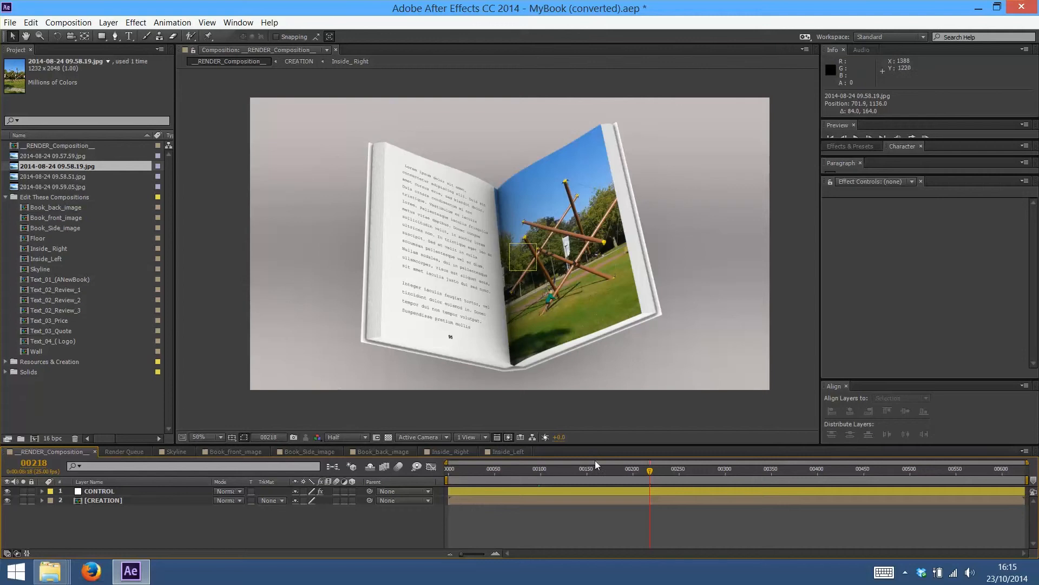
drag(652, 469, 663, 468)
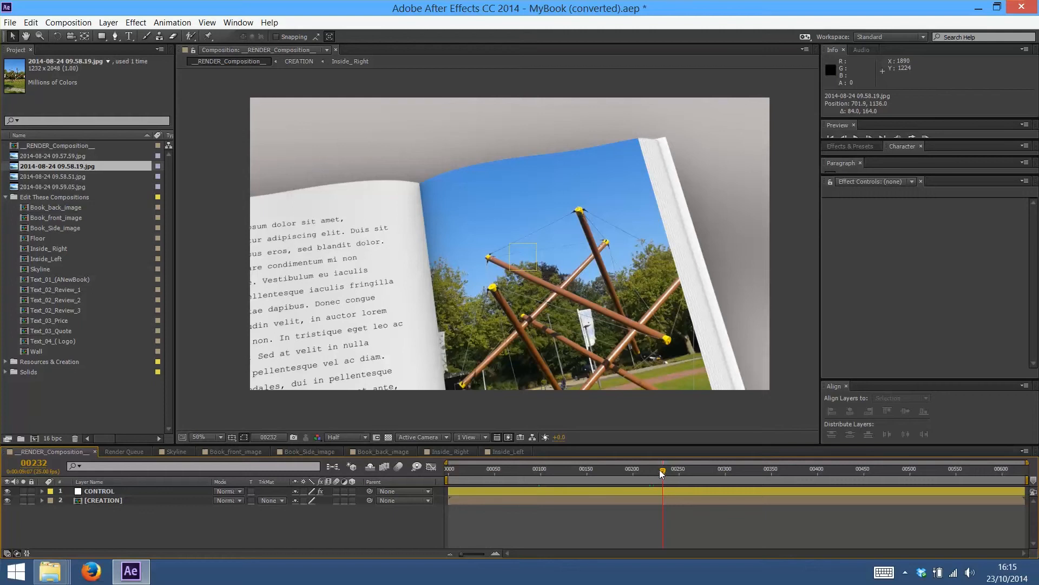
drag(661, 470, 647, 470)
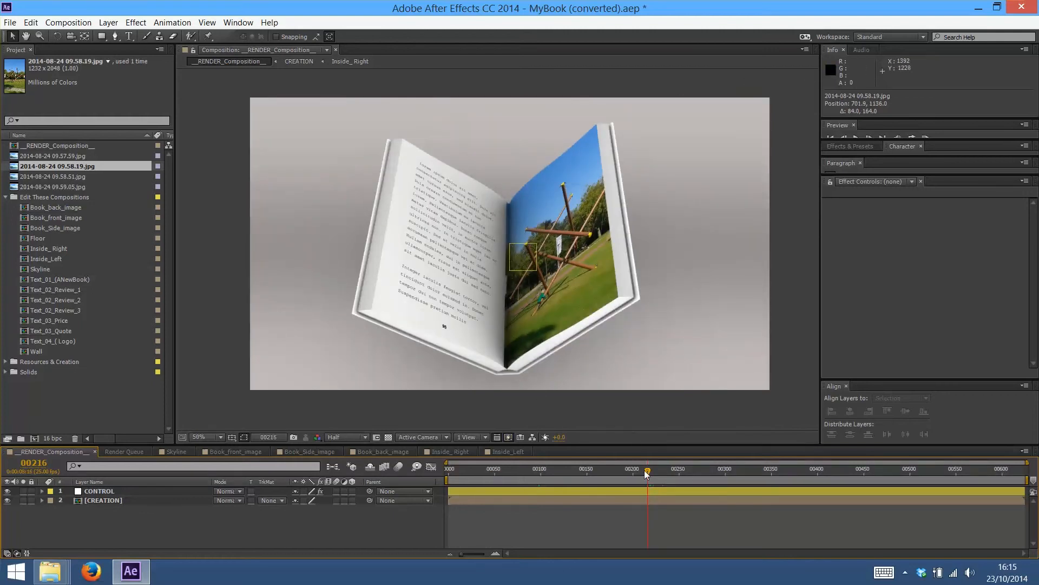
drag(646, 470, 791, 470)
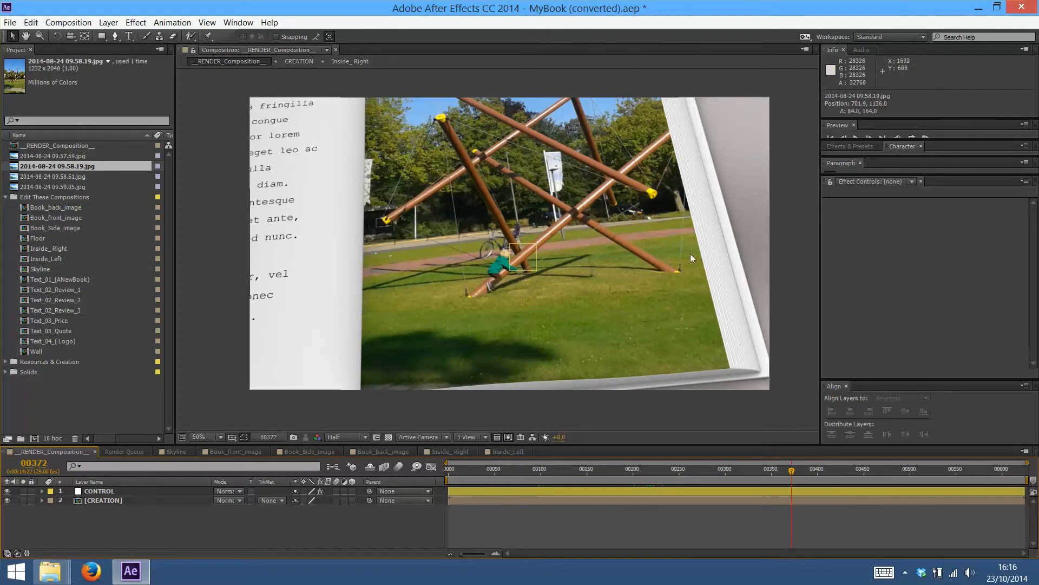
click(468, 451)
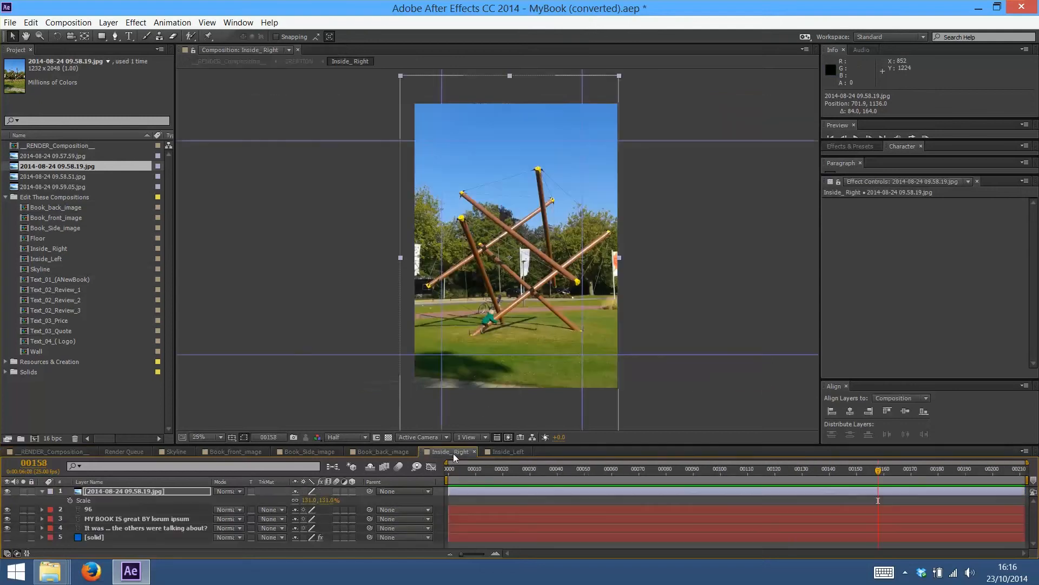
click(46, 451)
Return the render composition to frame 18 and preview the Book_back_image, Book_front_image, Book_Side_image and Floor compositions in the project
drag(591, 469, 466, 473)
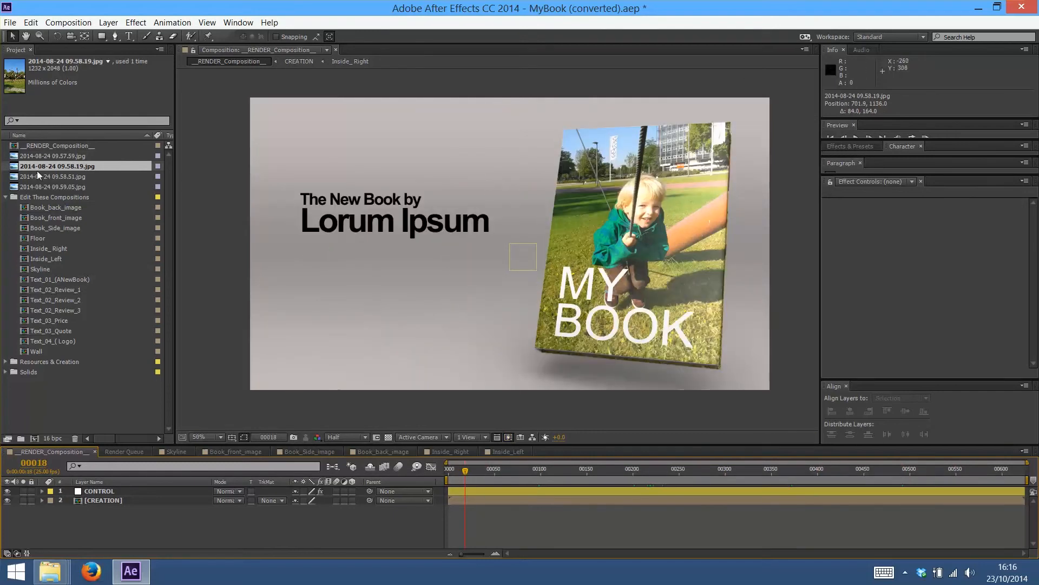
click(70, 206)
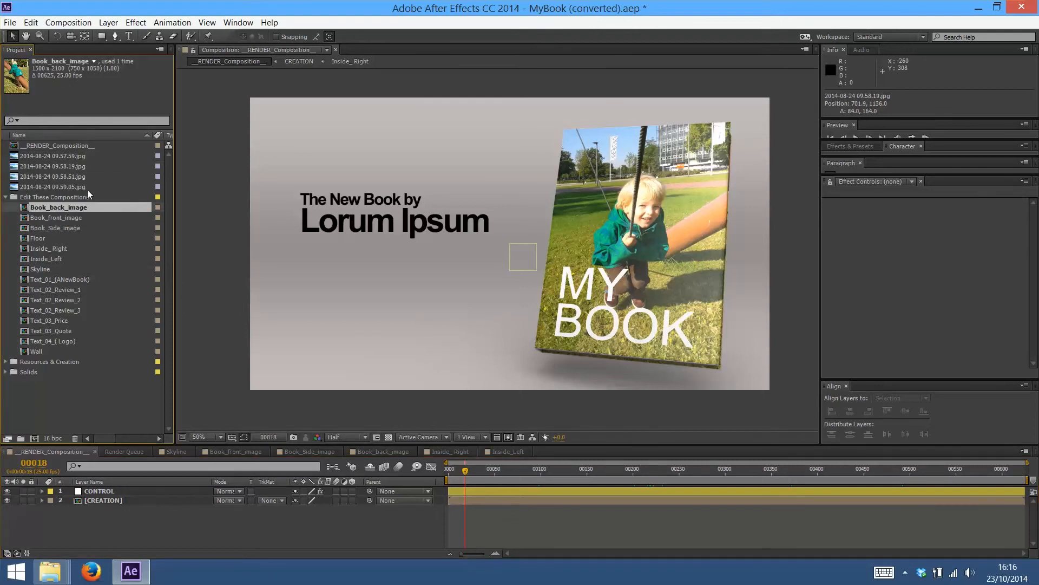
click(81, 218)
click(82, 228)
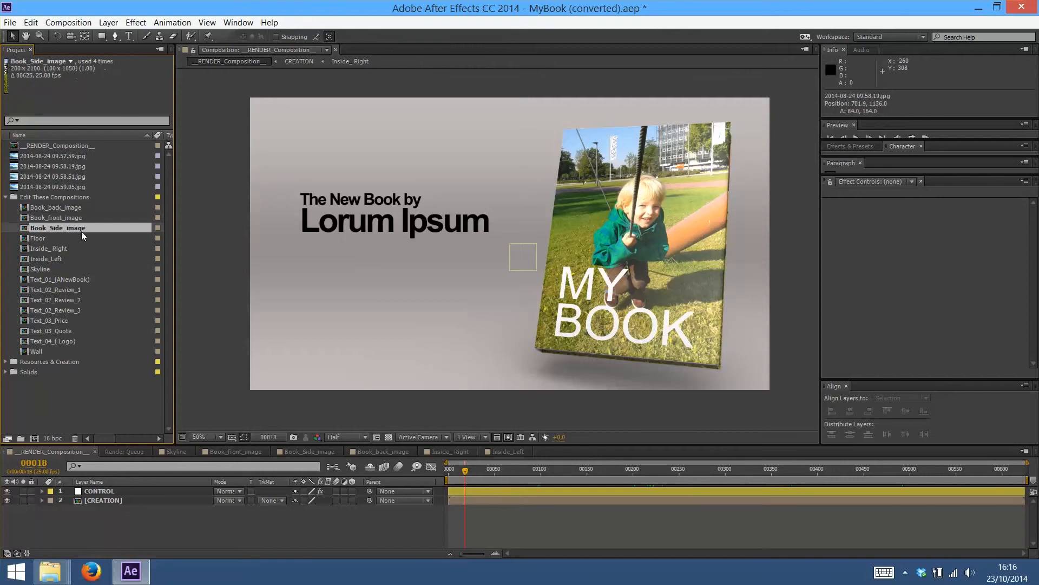
click(68, 238)
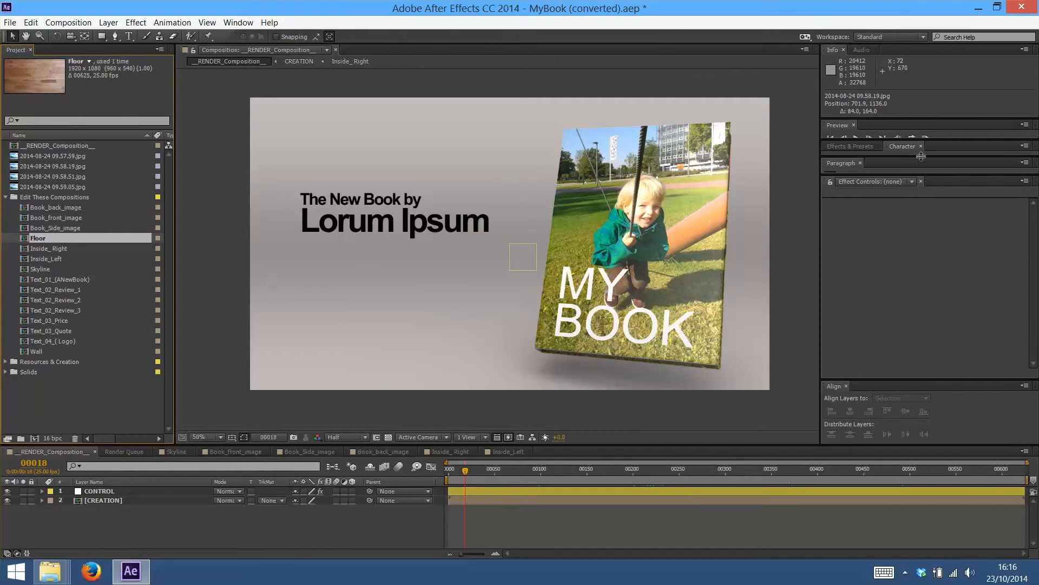
Resize the side panels to give the effect settings more room and enable Floor ON for the CONTROL layer
drag(921, 157, 928, 181)
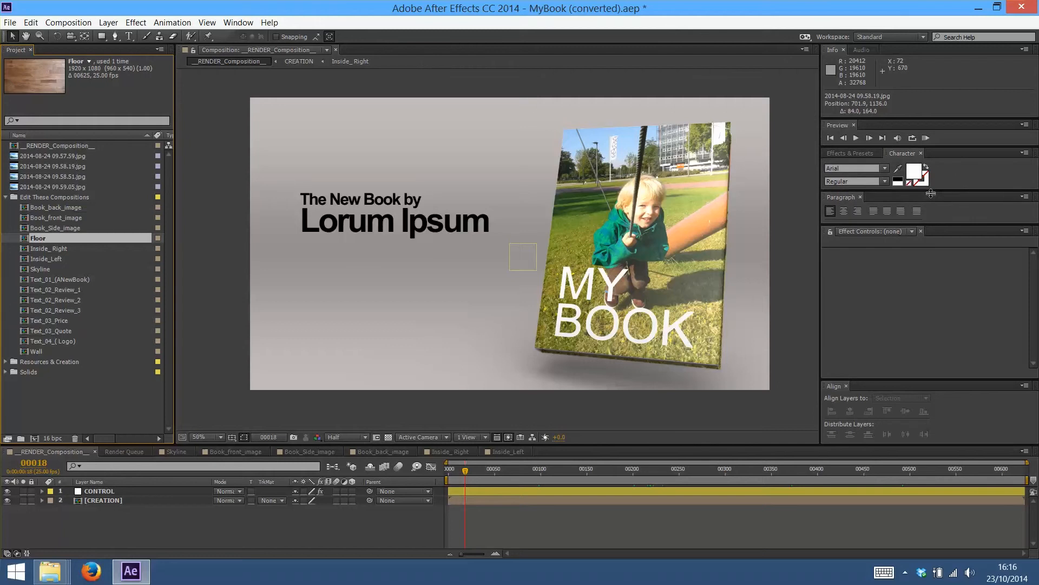
drag(953, 226, 952, 198)
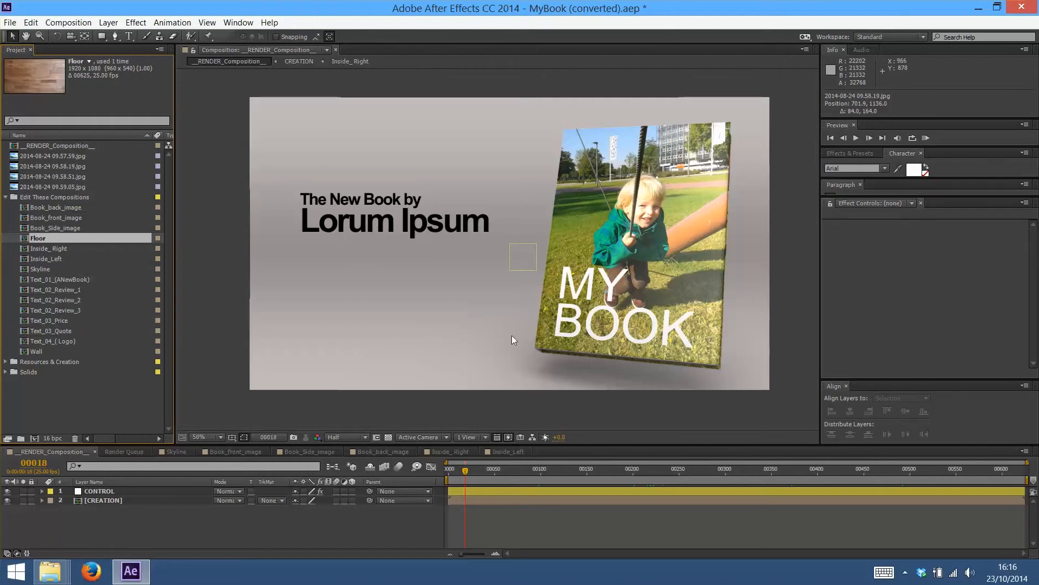
click(96, 493)
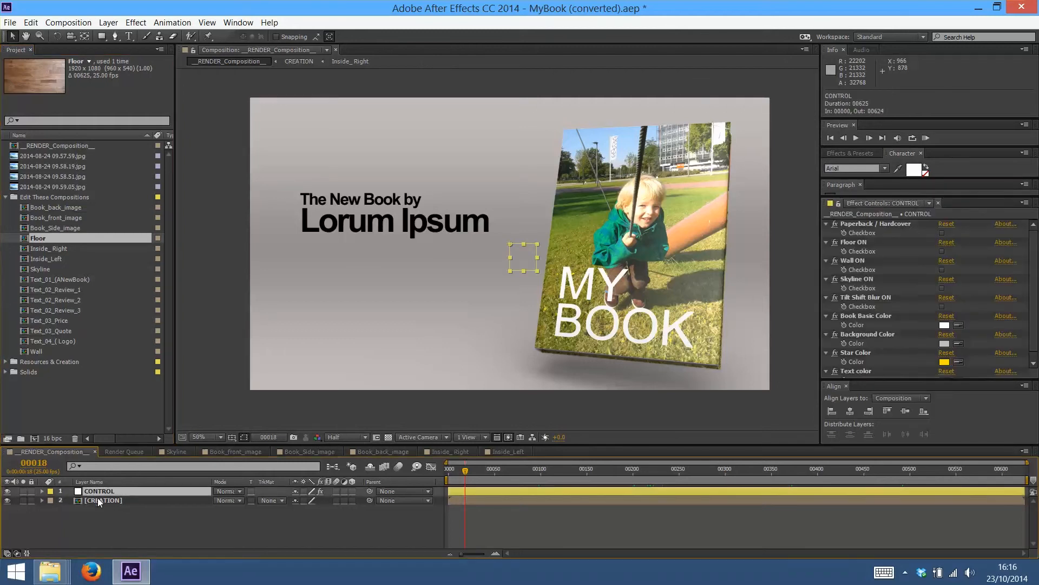
click(942, 251)
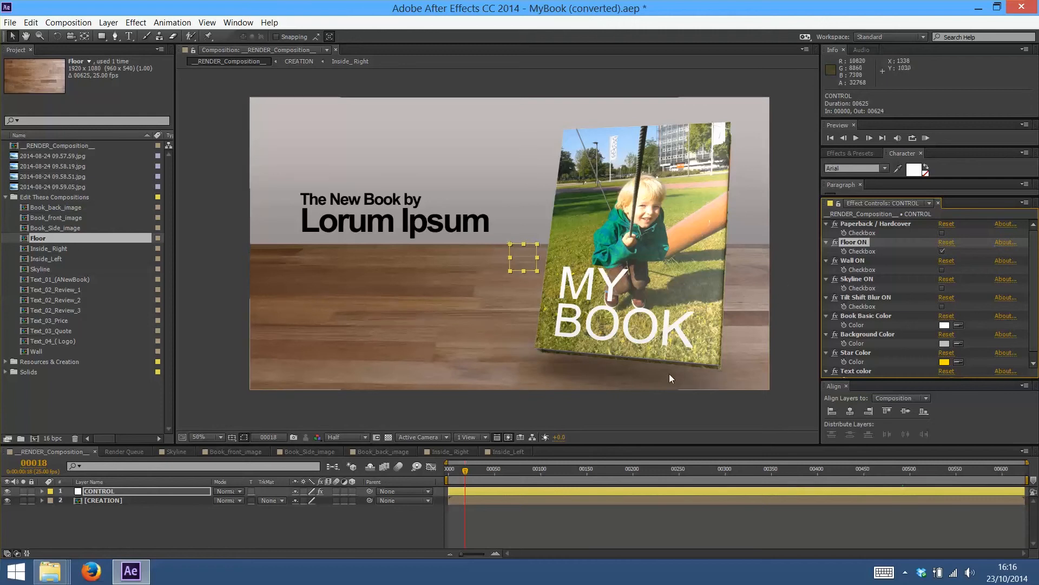
Open the Floor composition and place the photo 2014-08-24 09.57.59.jpg in it at position 580, 620
double_click(44, 238)
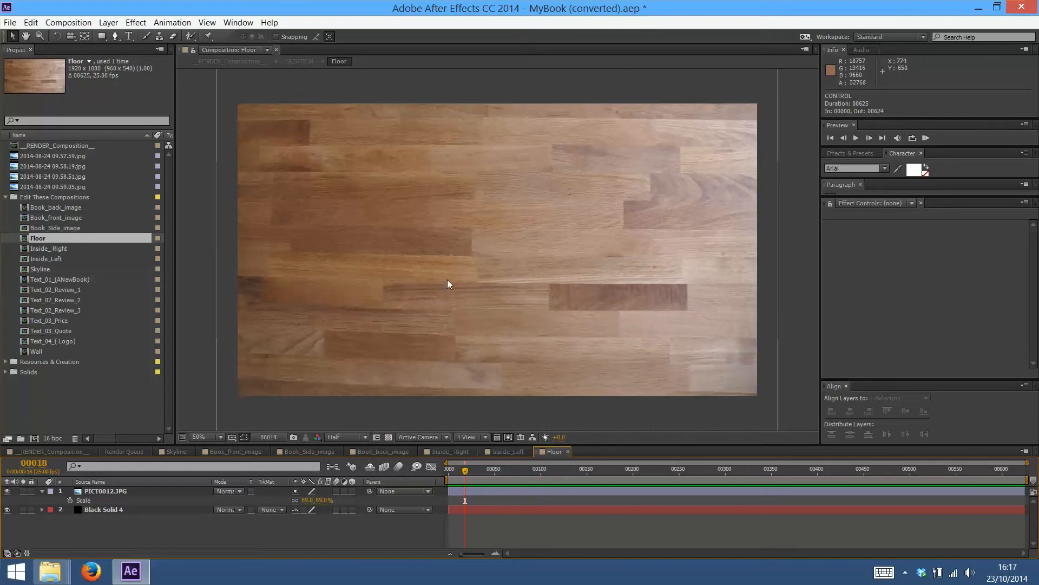
click(54, 184)
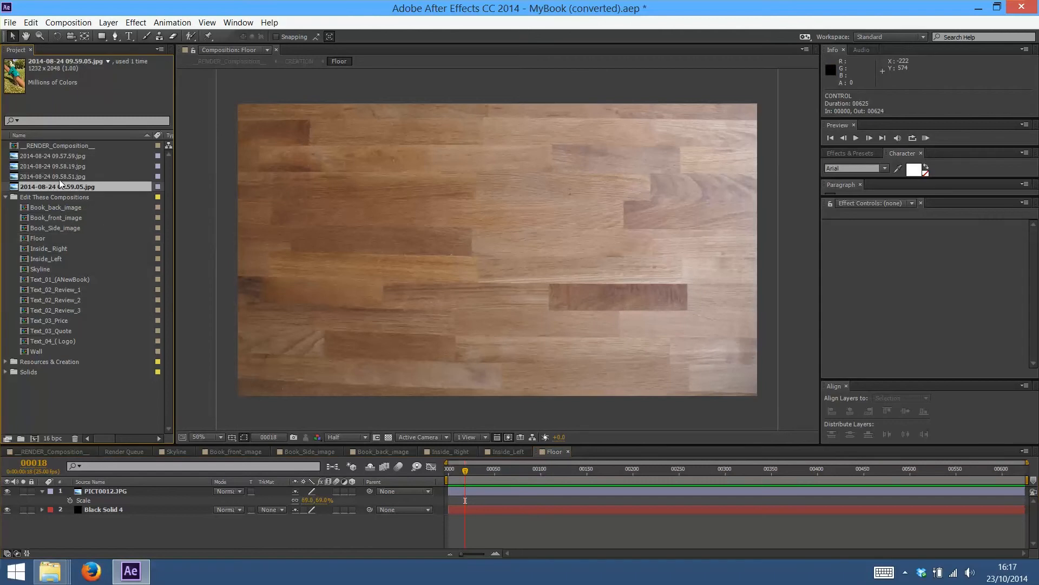
click(60, 178)
click(74, 164)
click(77, 156)
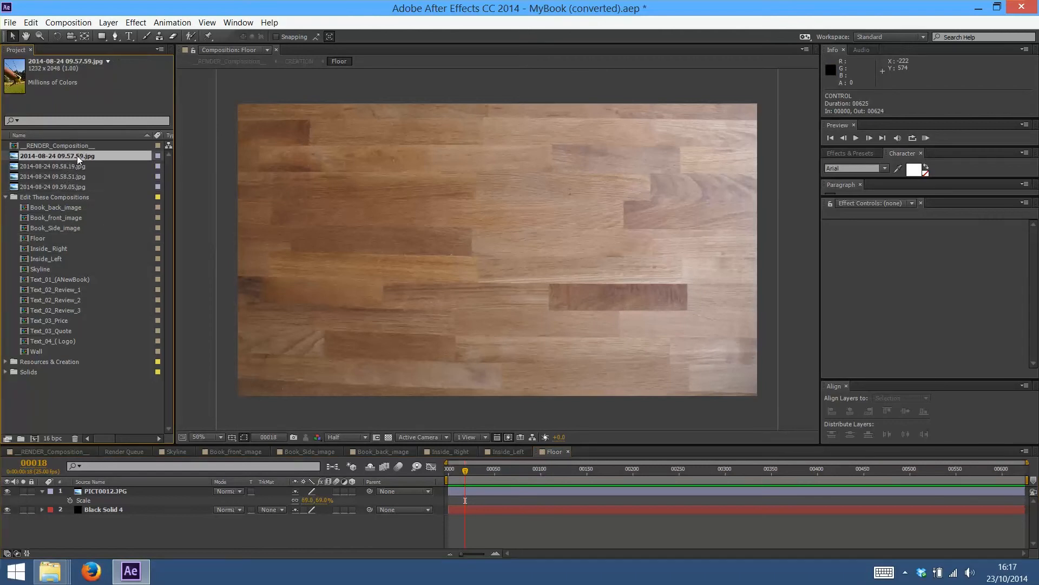
drag(64, 158, 475, 269)
drag(546, 320, 466, 323)
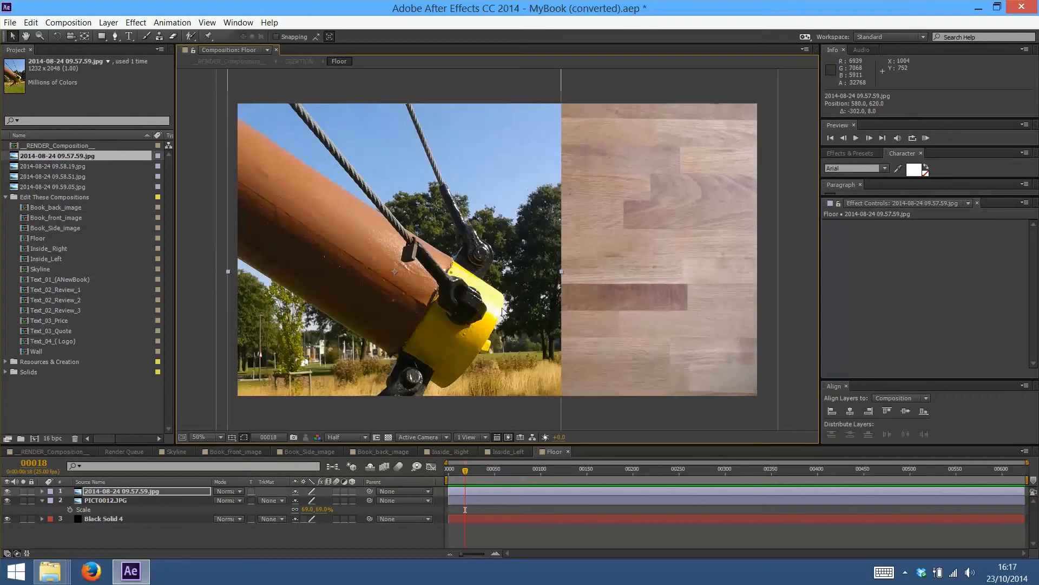
Scale the floor photo to 296%, position it at 1002, 368, and check it in the render composition
key(s)
drag(307, 500, 414, 501)
drag(540, 310, 654, 247)
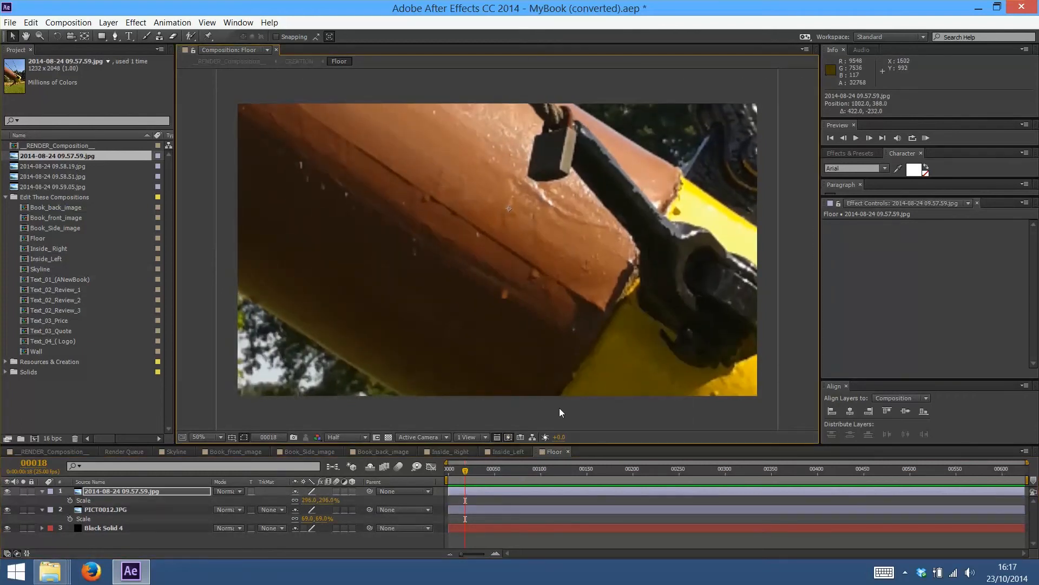
click(57, 452)
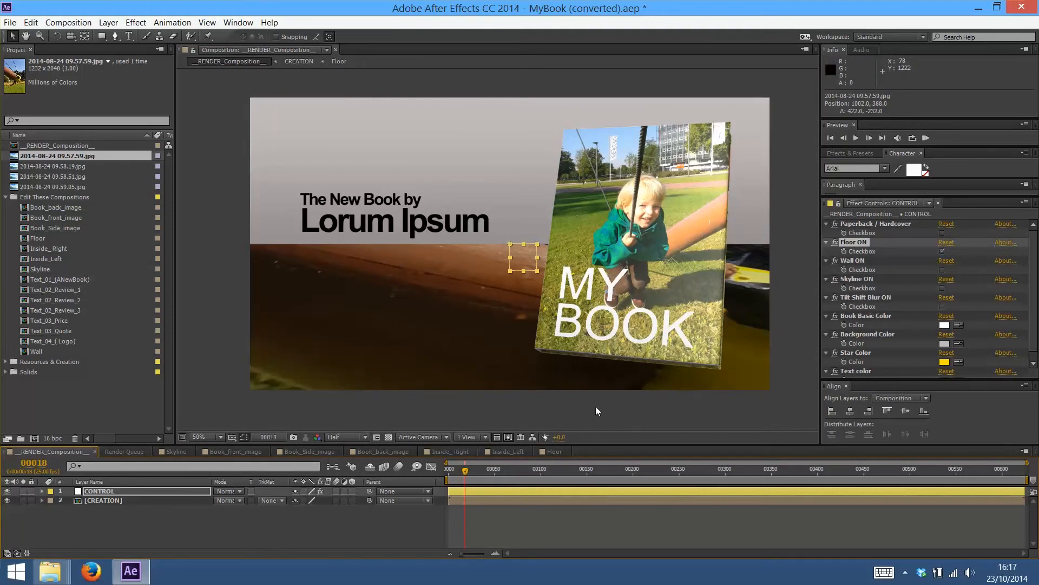
Hide the 2014-08-24 09.57.59.jpg and PICT0012.JPG layers in the Floor composition and select Black Solid 4
click(554, 451)
click(7, 491)
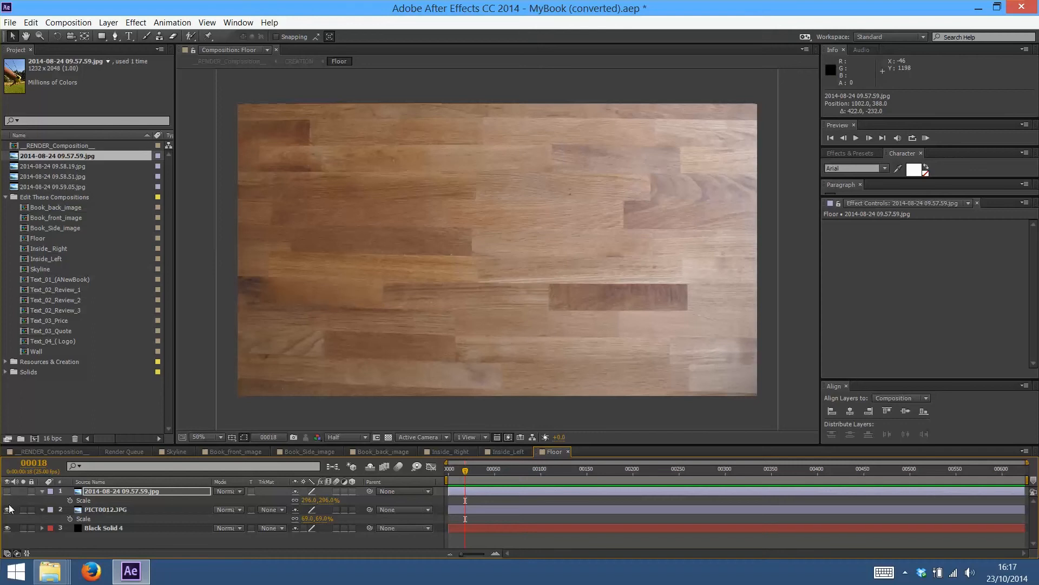
click(115, 530)
click(7, 509)
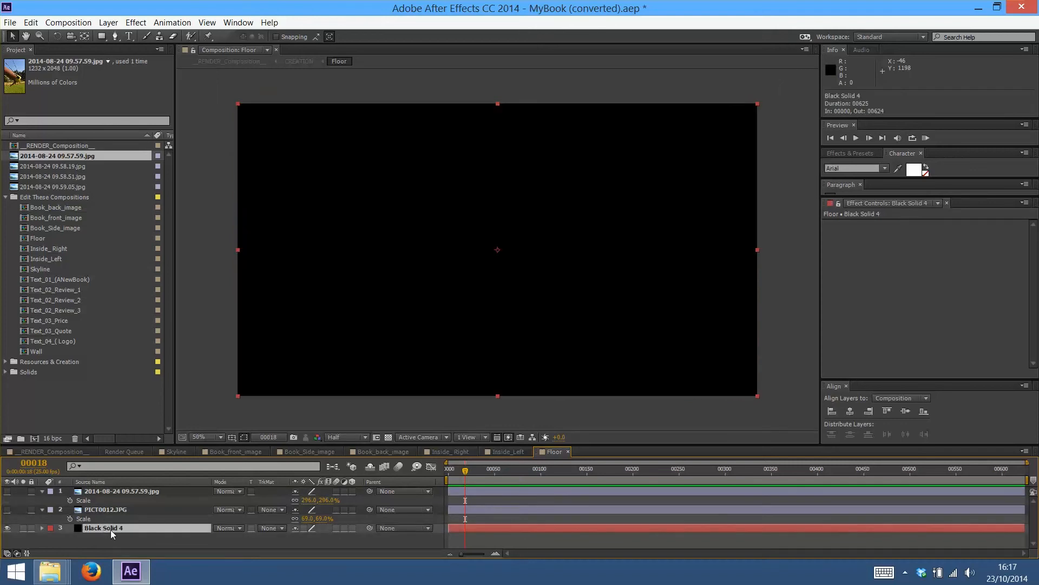
Add a 1920 x 1080 px solid named Gray Solid 1 with color 757575 above Black Solid 4 in Floor
click(108, 22)
mouse_move(57, 36)
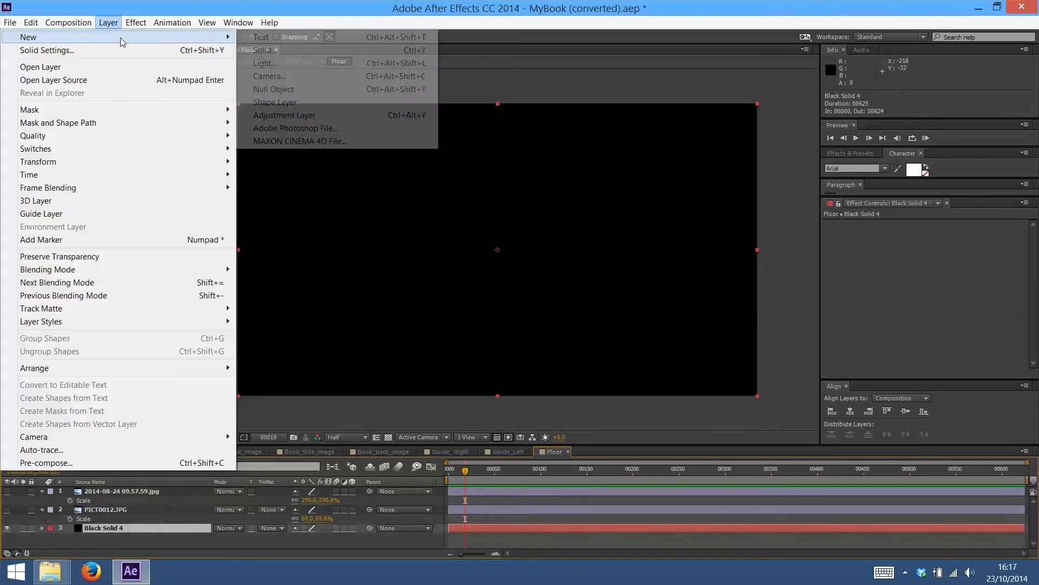
click(279, 48)
click(524, 350)
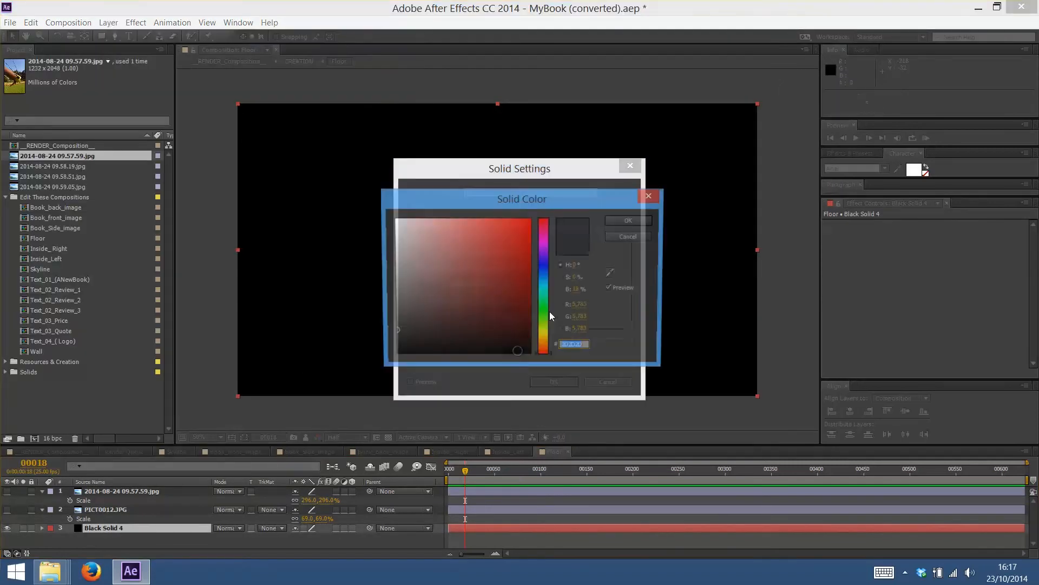
click(390, 293)
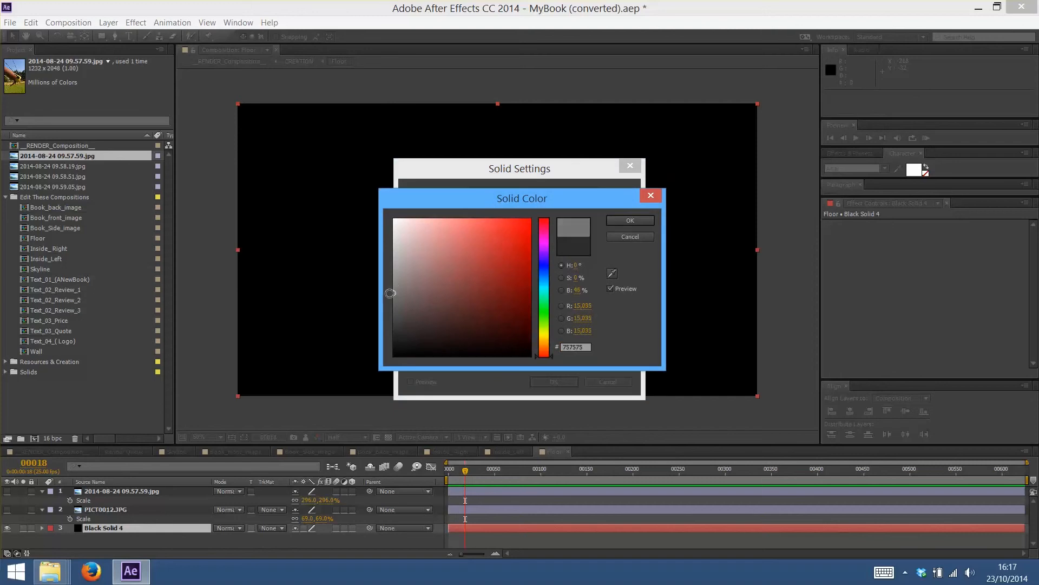
click(628, 219)
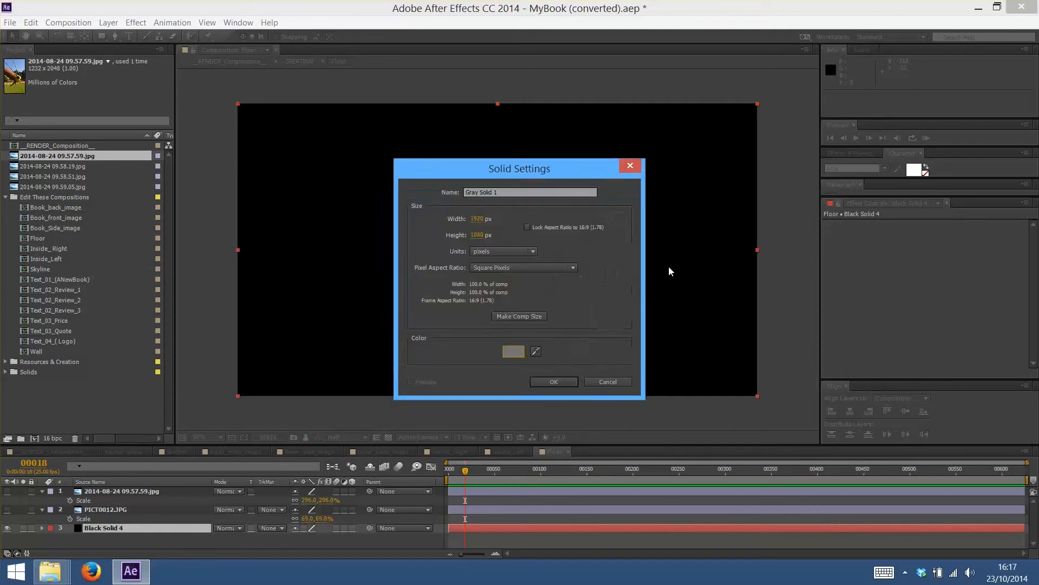
click(559, 380)
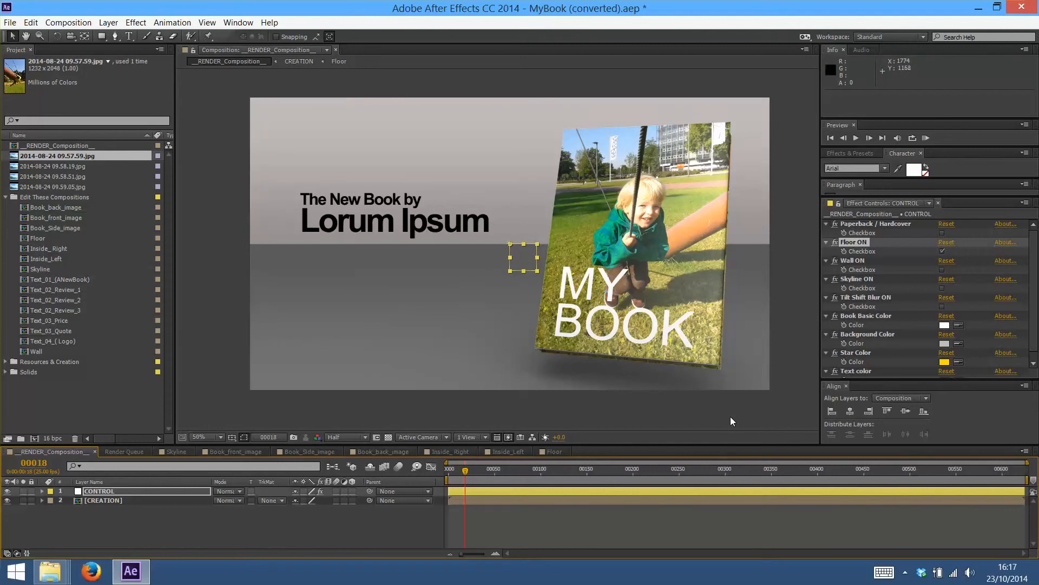
Check the gray floor at frame 114 of the render composition and turn Floor ON off for CONTROL
drag(475, 472, 552, 461)
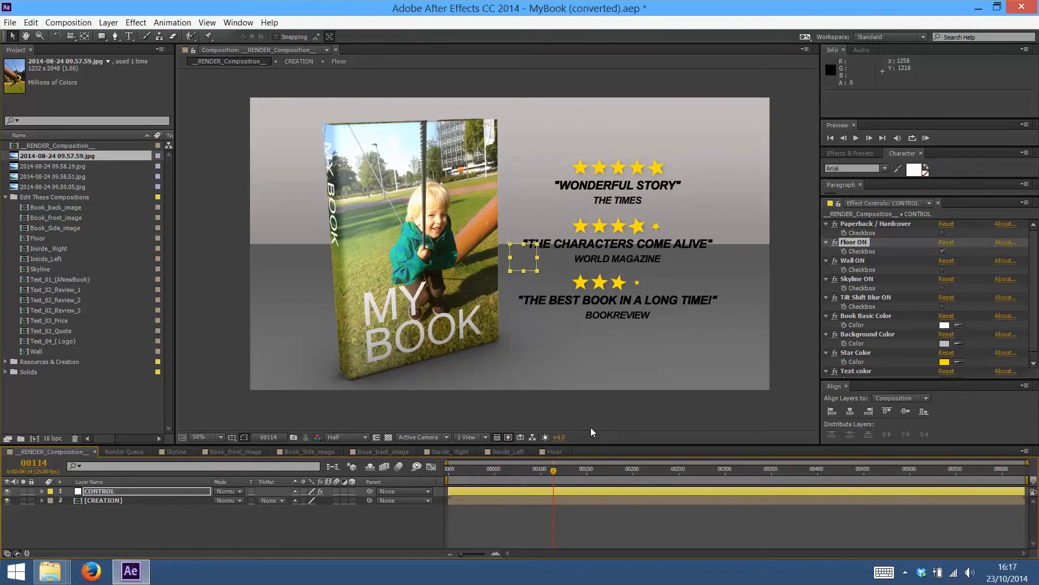
click(942, 252)
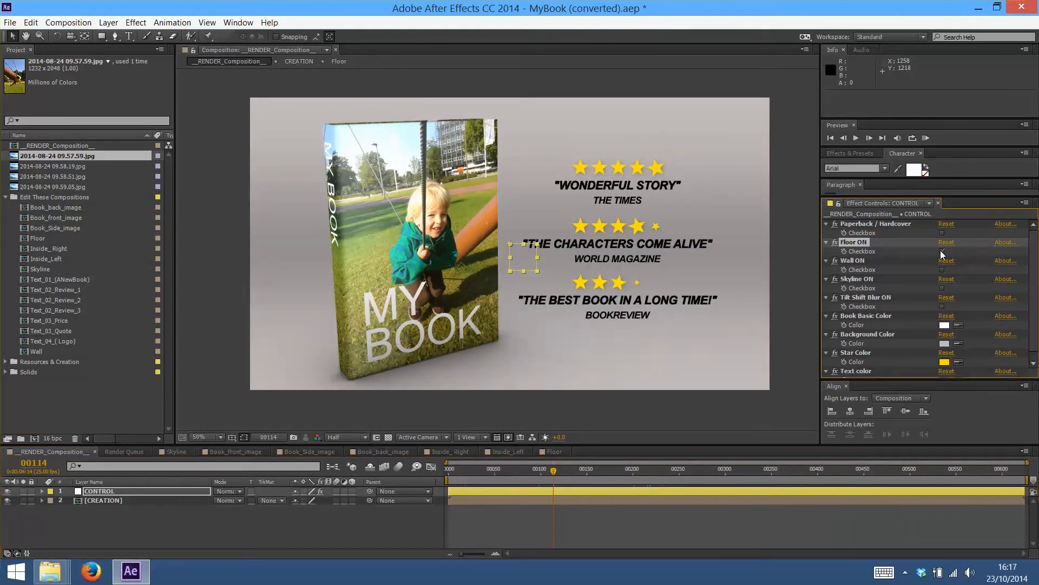
click(942, 251)
click(942, 252)
Open the Text_01_(ANewBook) composition and examine how its title appears in the render composition up to frame 16
click(55, 268)
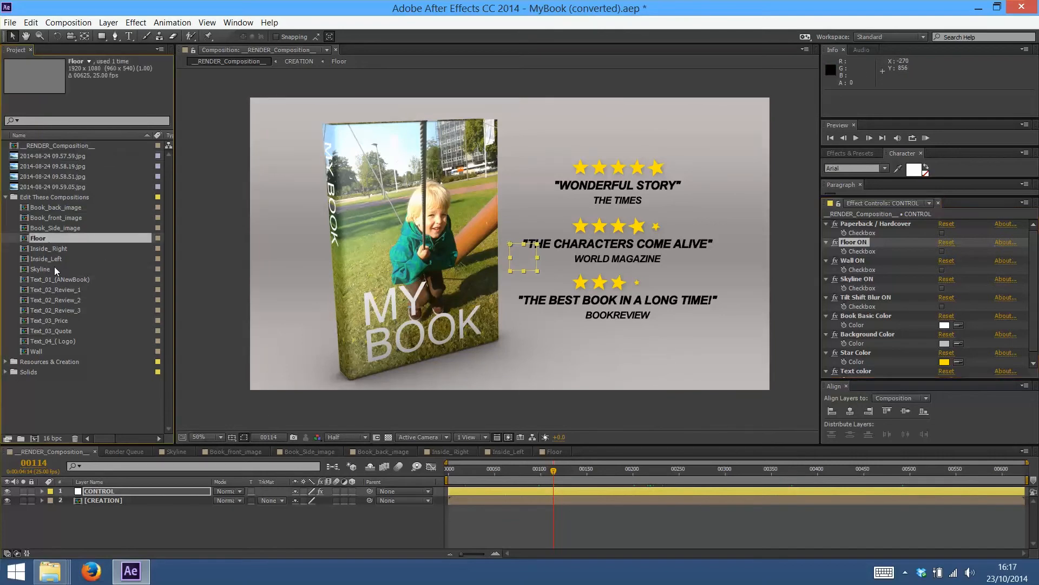
click(89, 279)
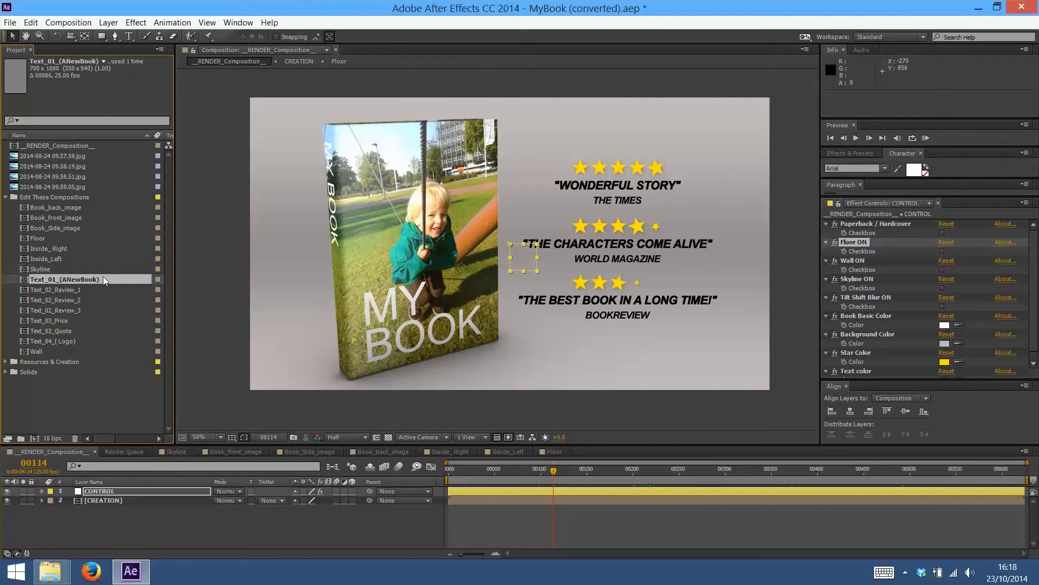
double_click(65, 278)
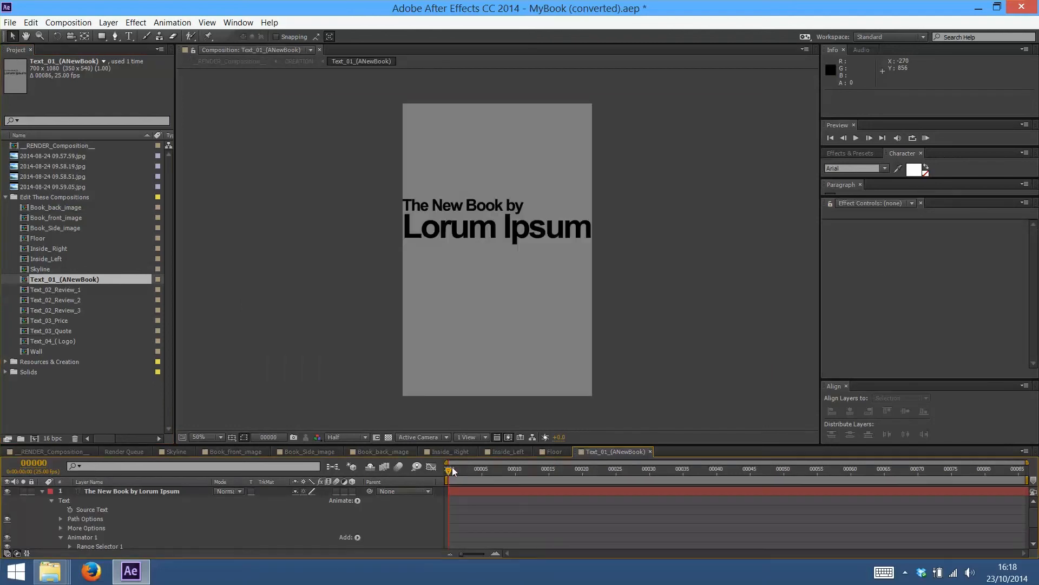
mouse_move(450, 469)
mouse_down()
mouse_move(480, 467)
mouse_move(448, 469)
mouse_up()
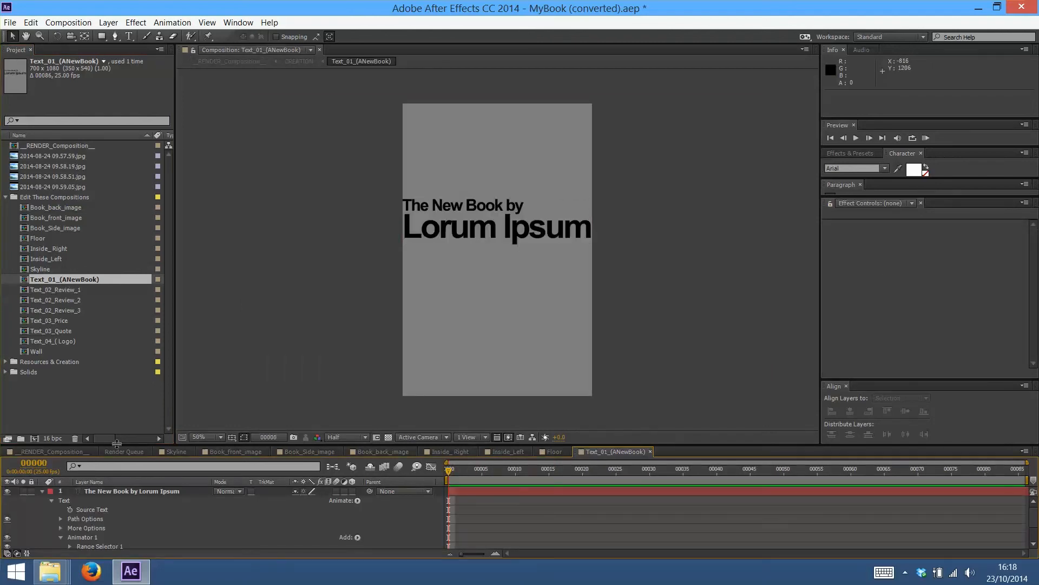
click(54, 451)
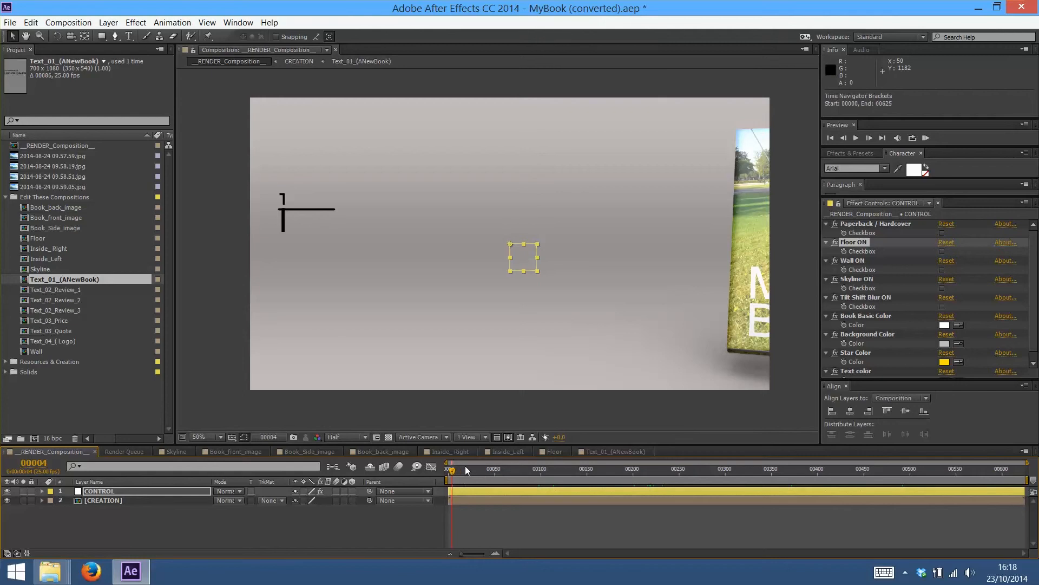
drag(458, 467, 464, 469)
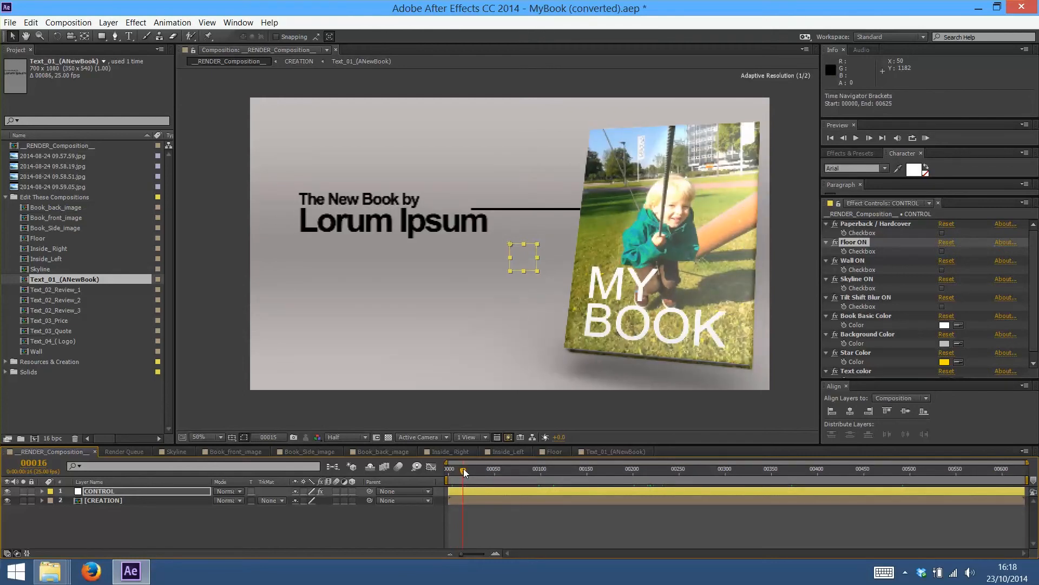
Replace "Lorum Ipsum" in Text_01_(ANewBook) with the author's name followed by "or whoever", and check it in the render composition
click(609, 451)
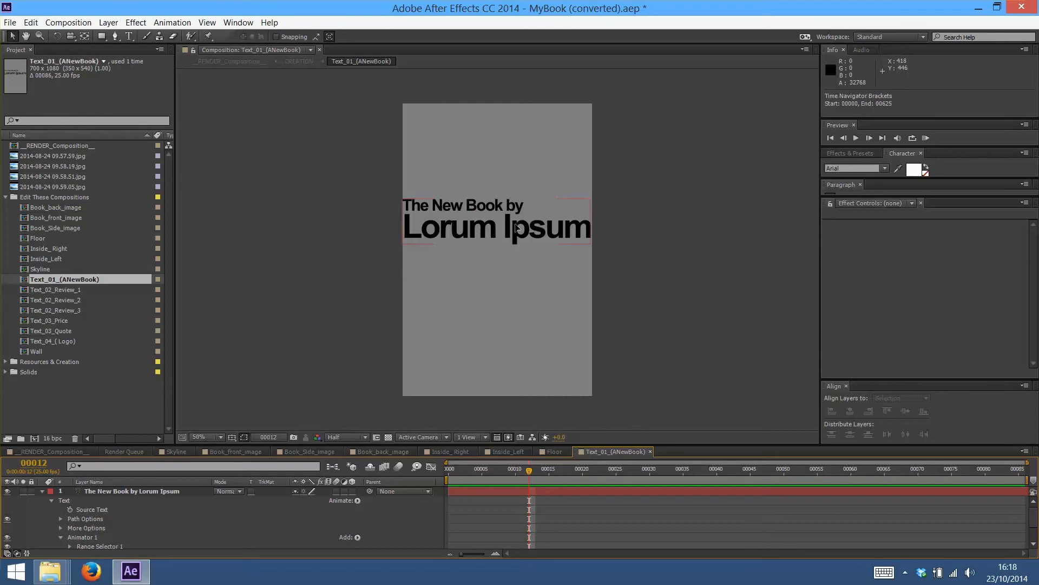
double_click(439, 229)
drag(406, 230, 592, 228)
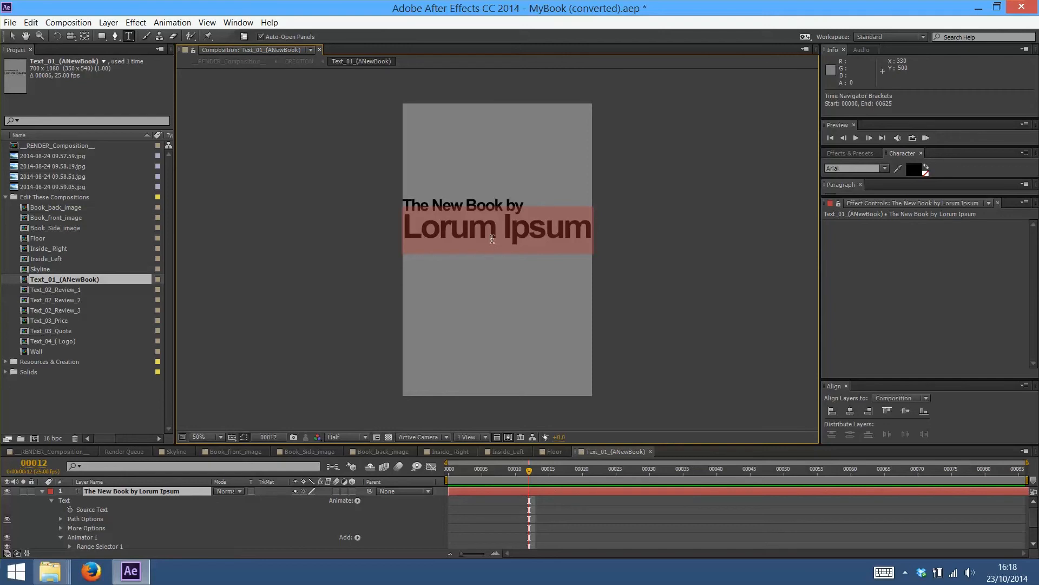
text(John Doe )
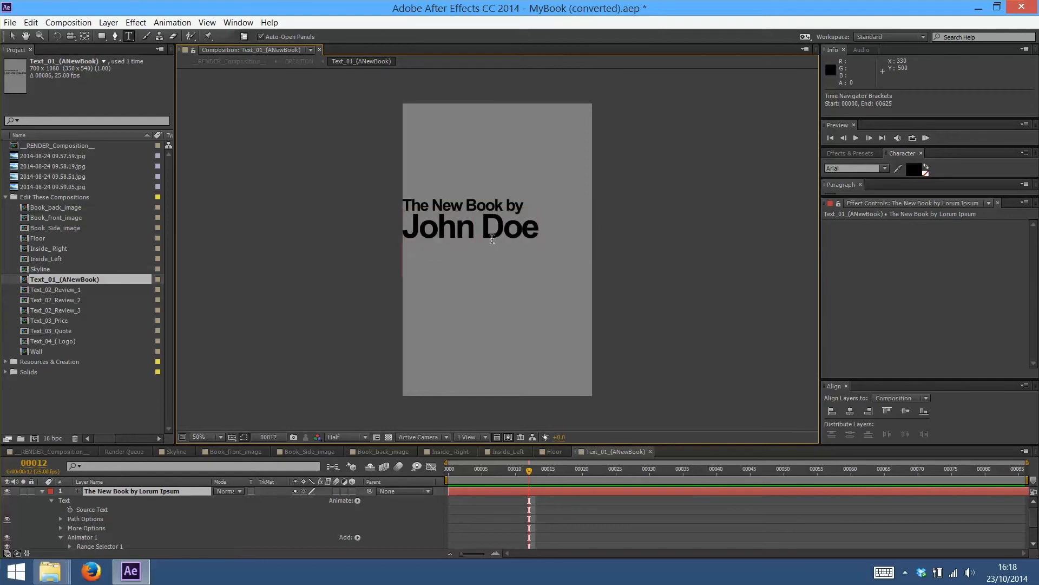
text(or whoevery)
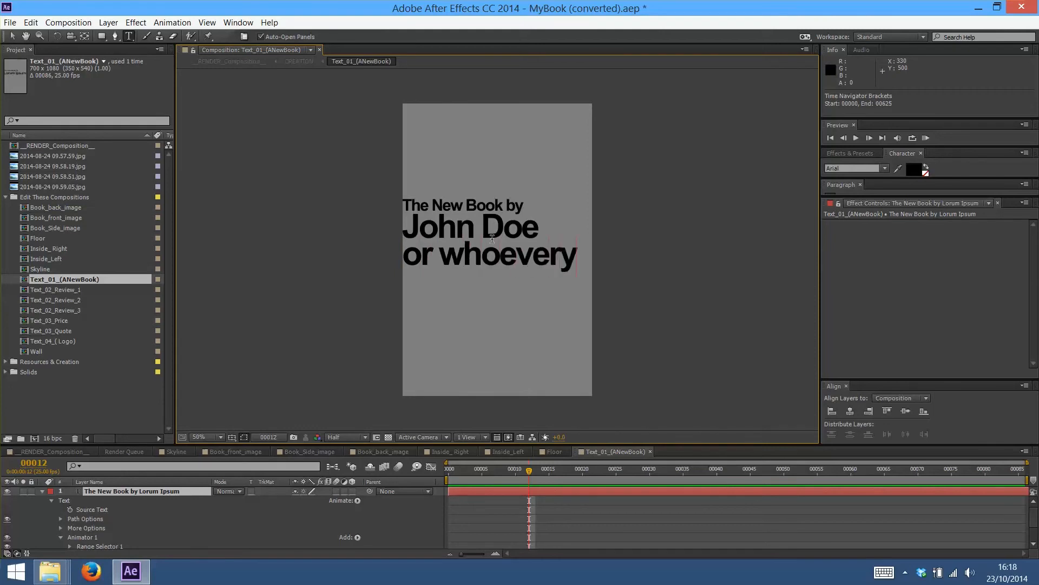
key(BackSpace)
click(15, 38)
click(36, 451)
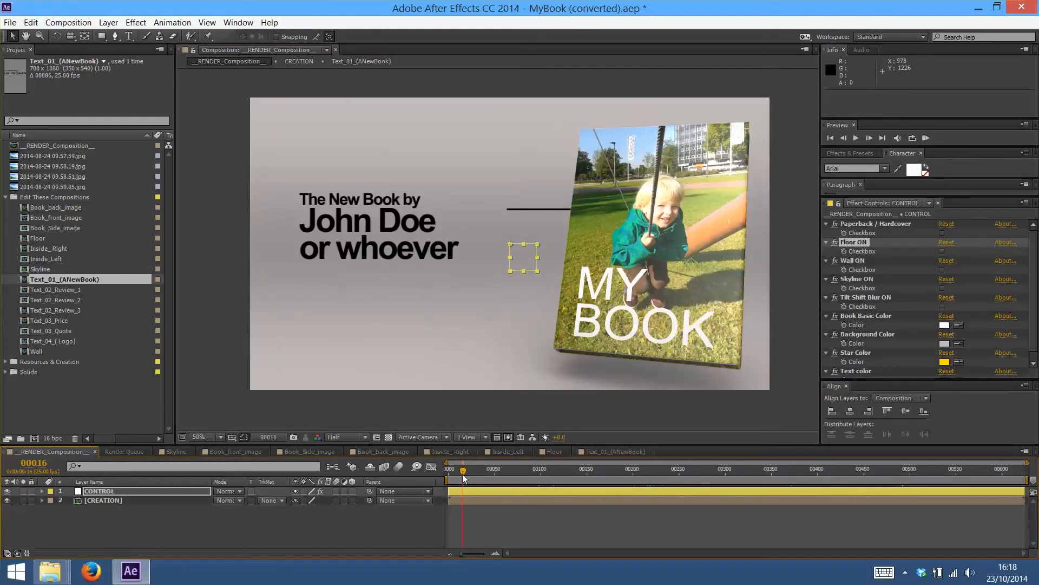
Check the reviews at frame 117 of the render composition and open the Text_02_Review_1 composition
drag(464, 477, 556, 467)
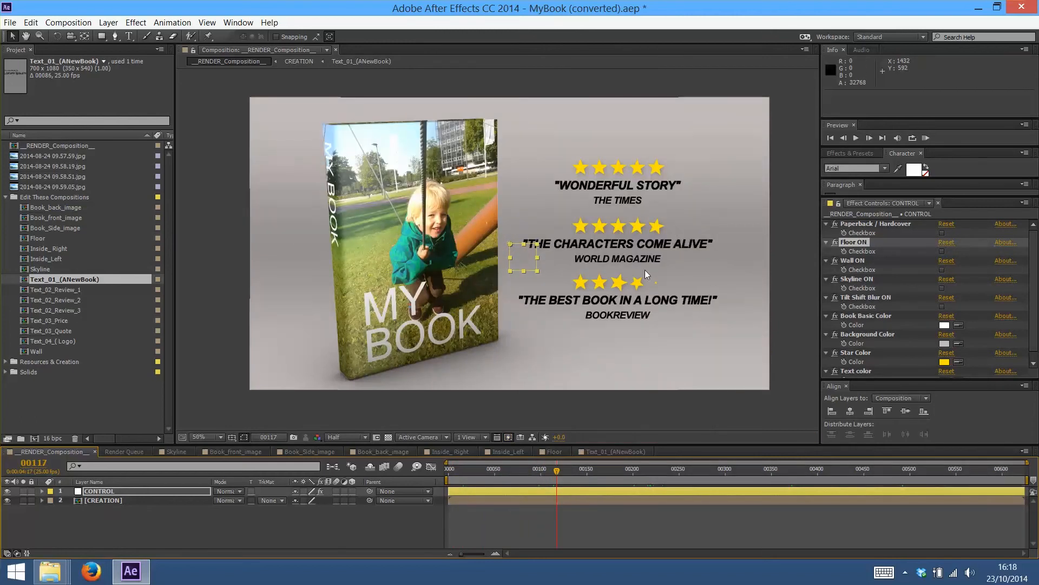
click(76, 290)
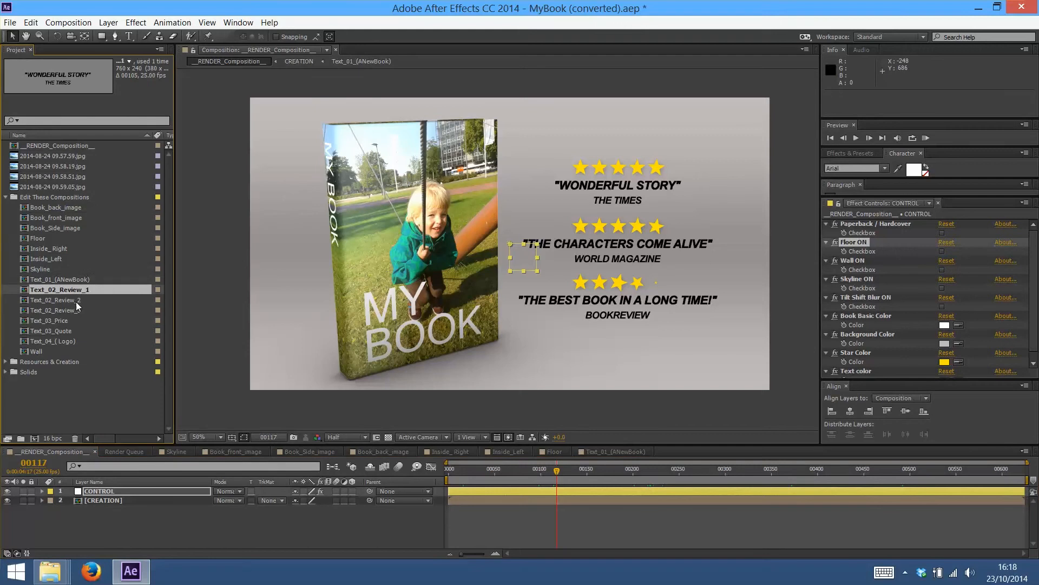
double_click(77, 290)
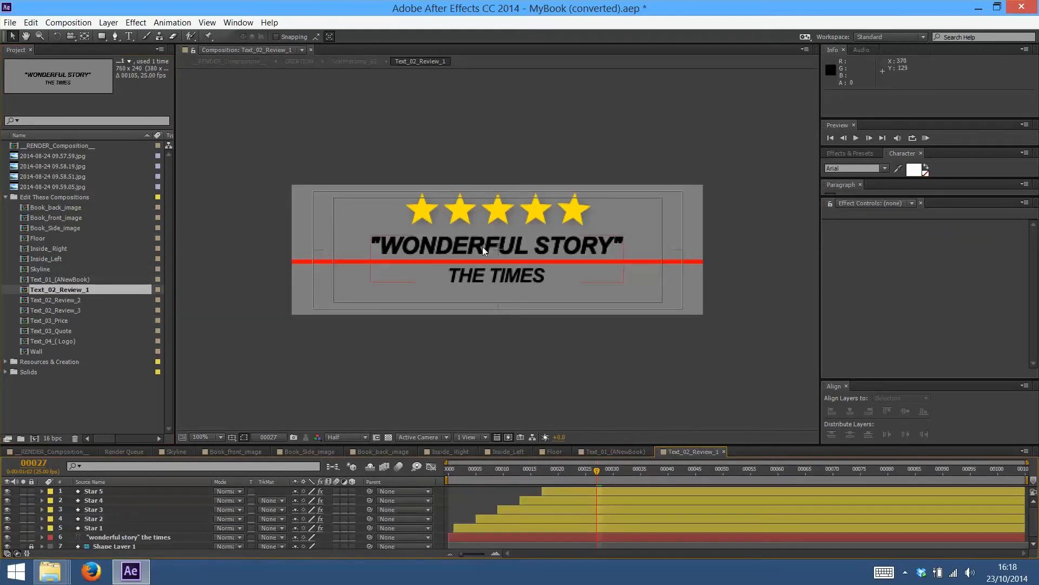
Replace "WONDERFUL" with "WHISHFUL" in the review headline of Text_02_Review_1
double_click(501, 245)
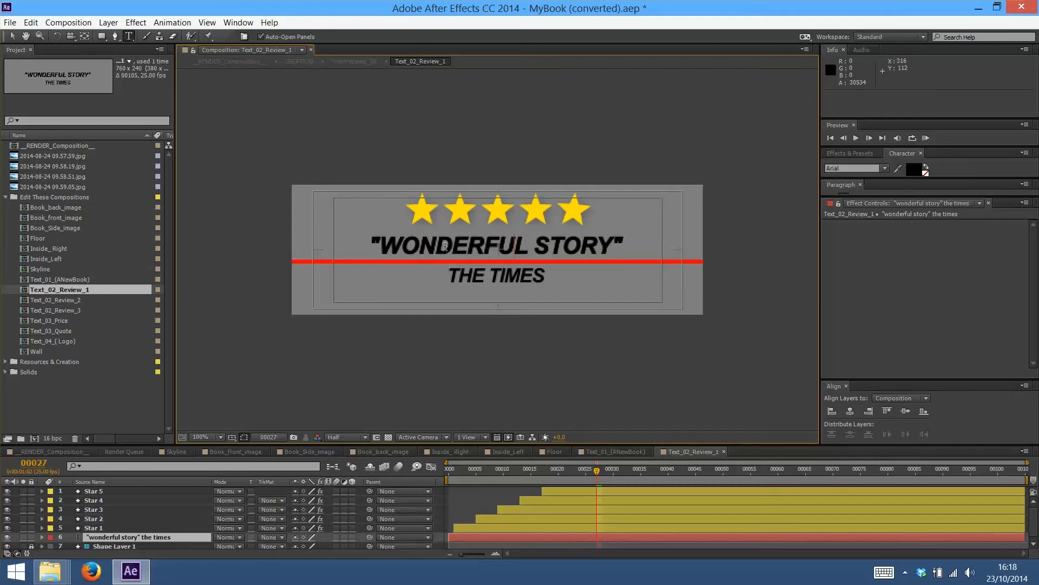
drag(411, 243, 525, 234)
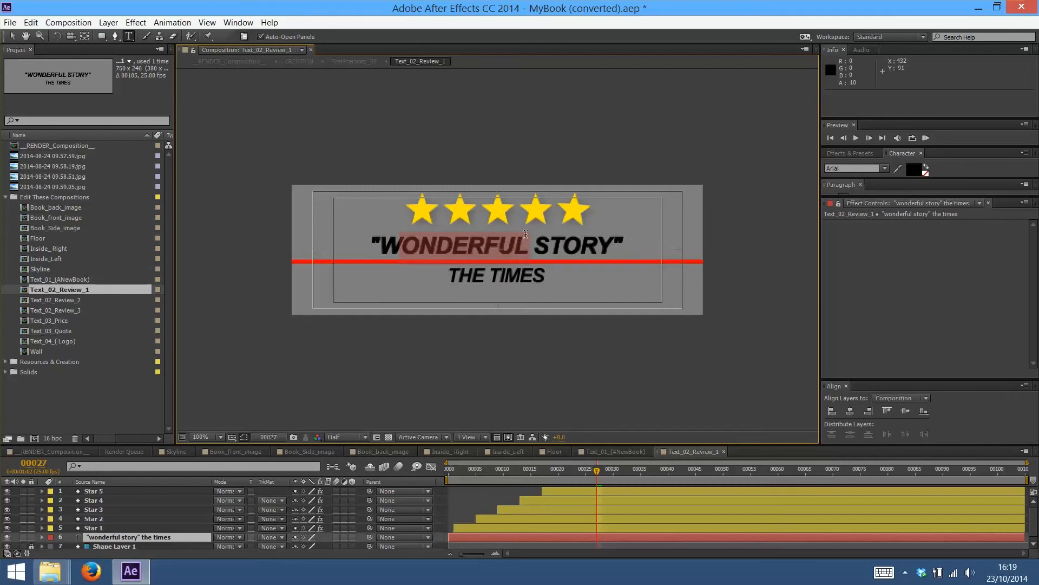
text(hisf)
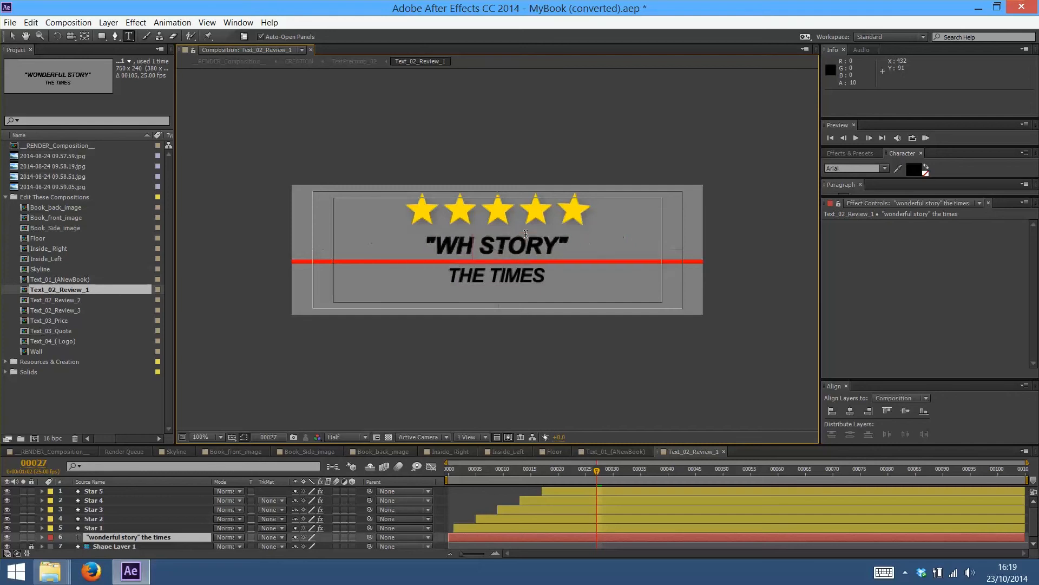
text(ul)
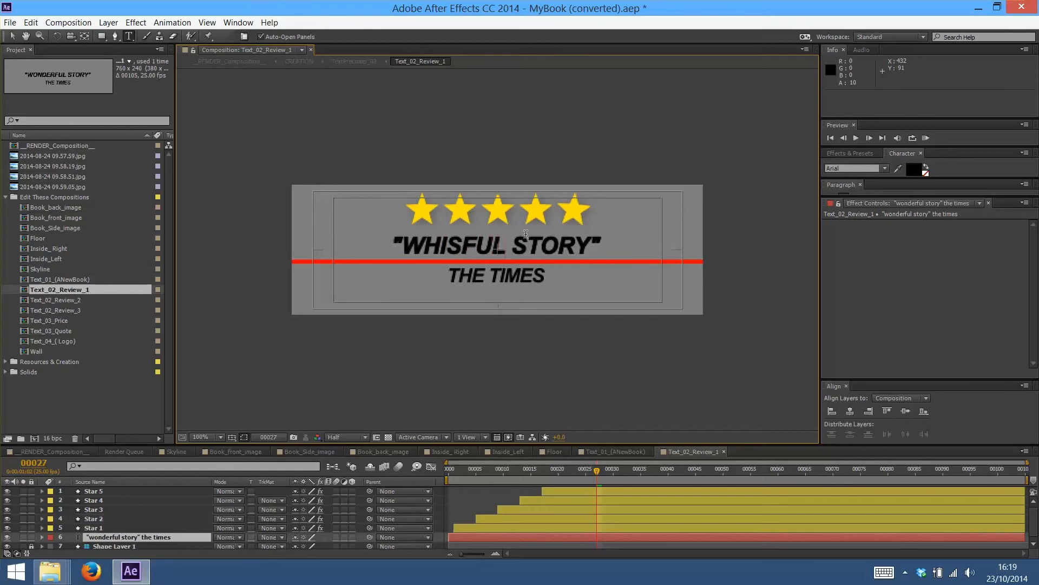
text(h)
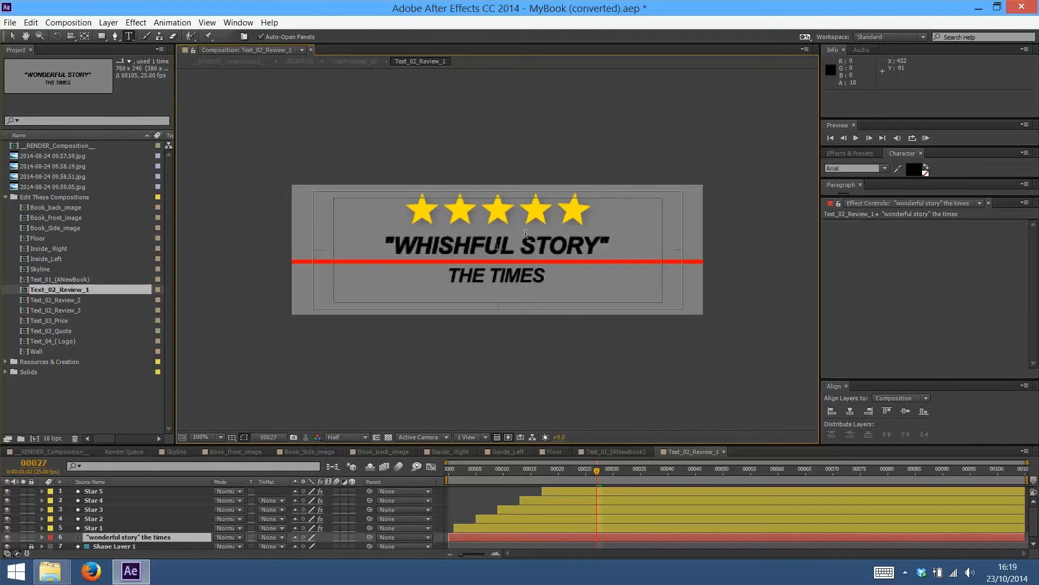
text(l)
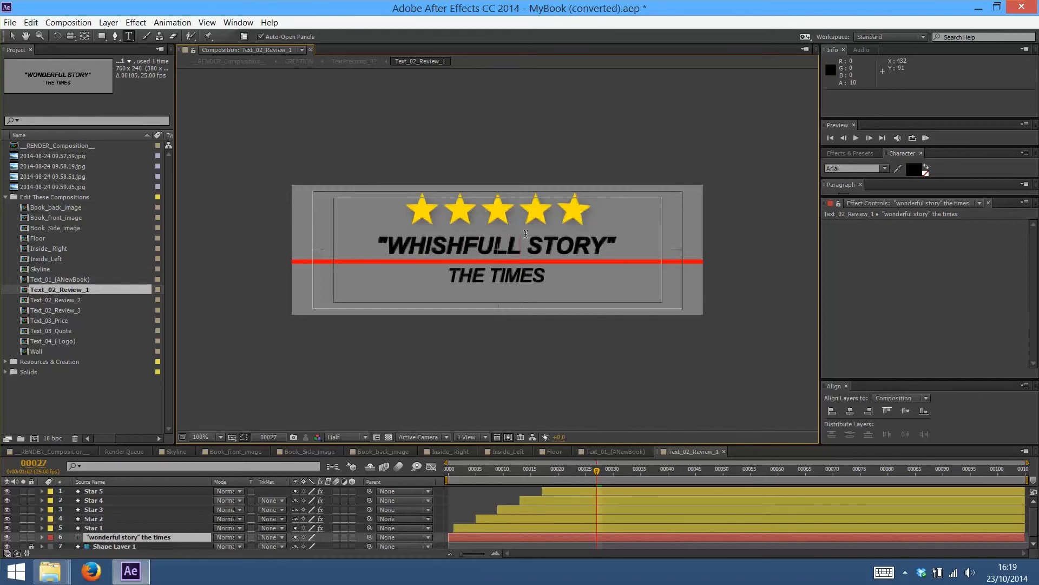
key(BackSpace)
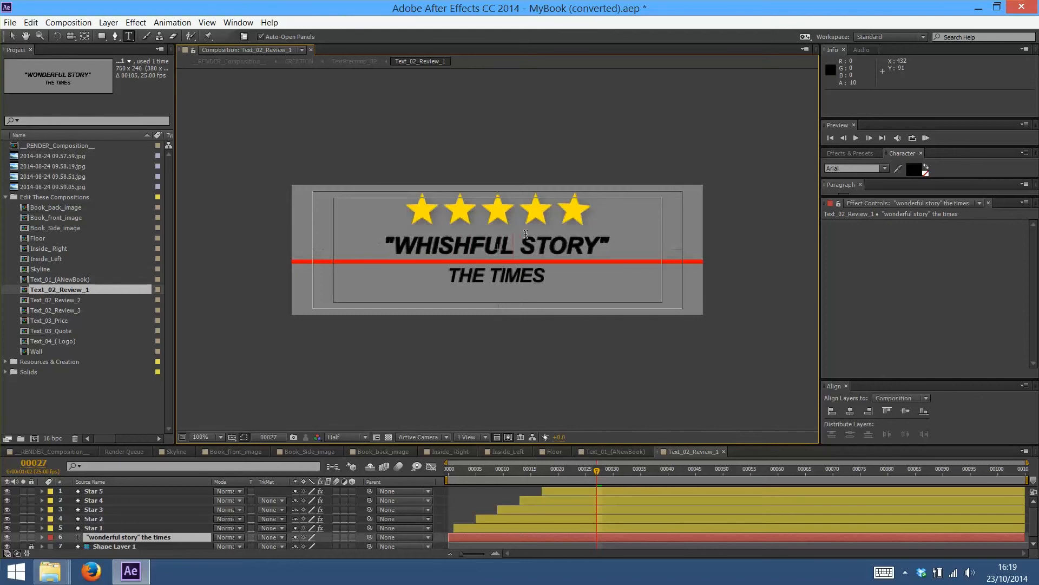
click(12, 36)
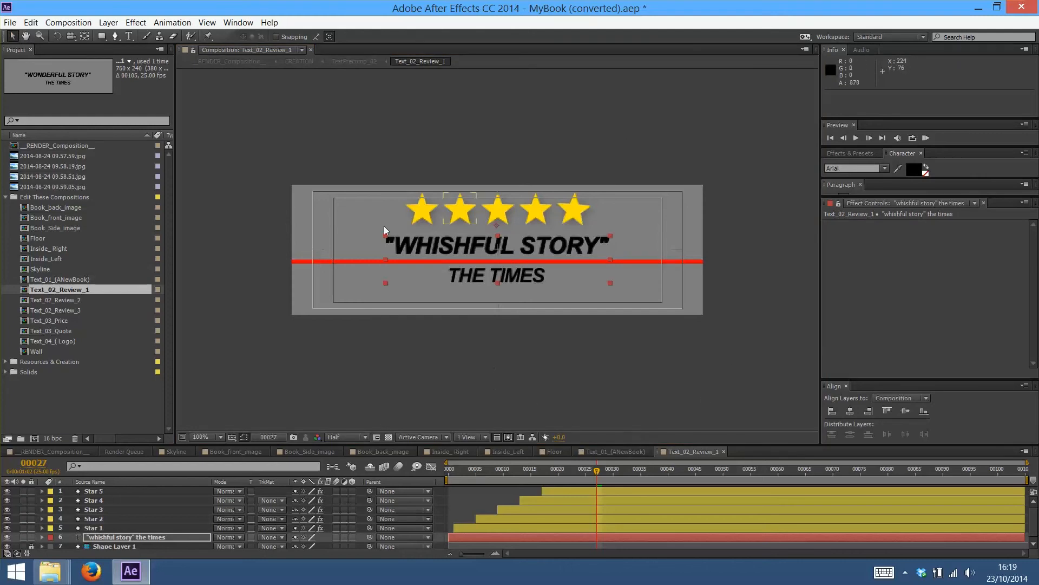
Hide the Star 5 and Star 1 layers in Text_02_Review_1 and check the reviews in the render composition up to frame 150
click(582, 218)
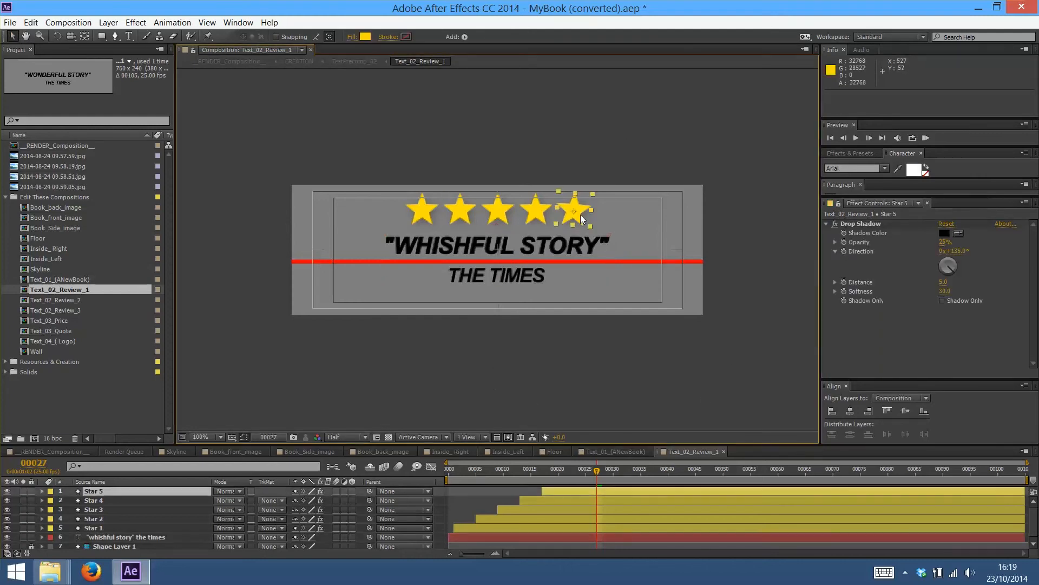
click(7, 491)
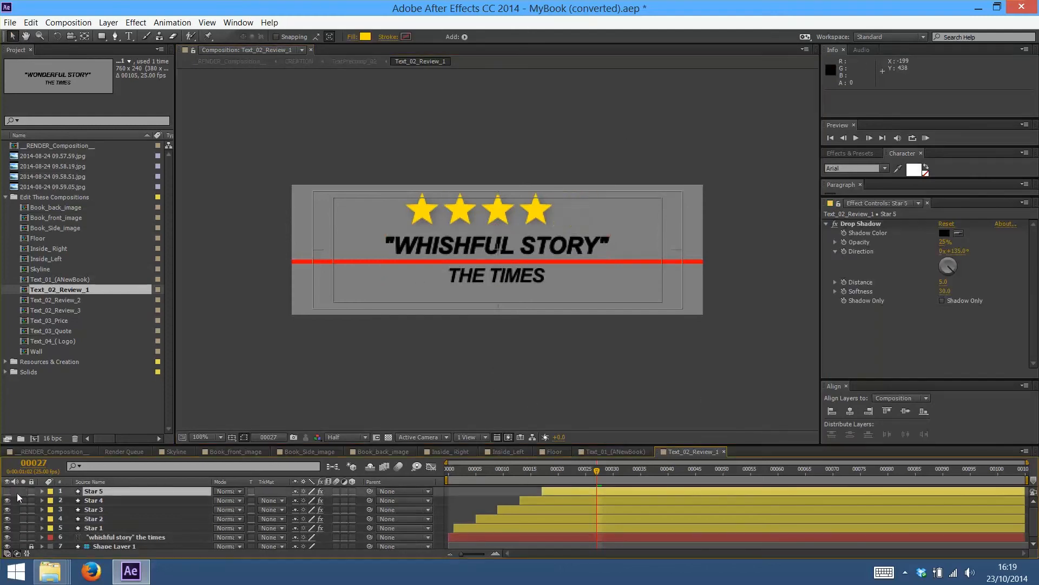
click(7, 528)
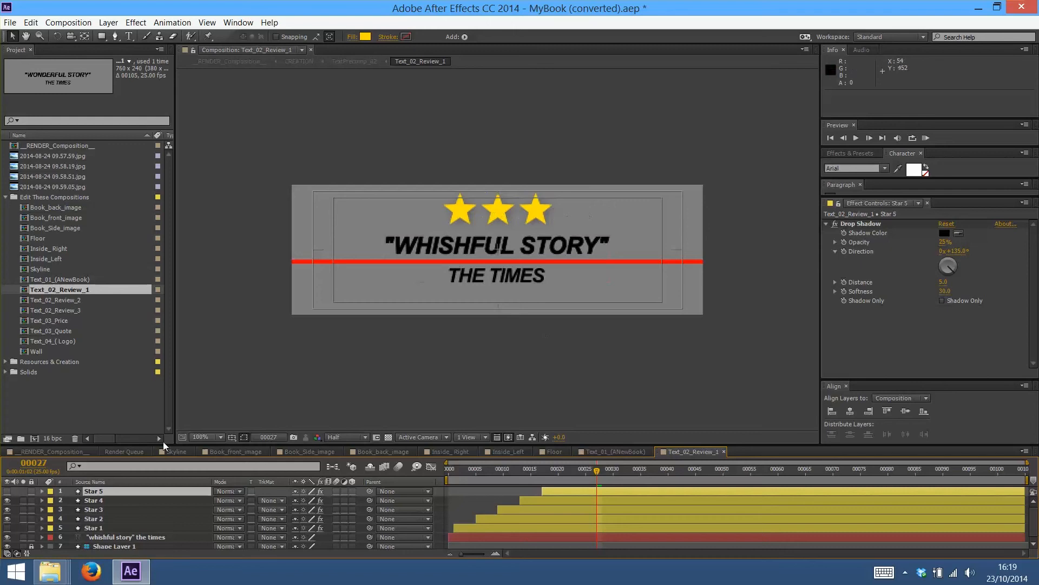
click(49, 452)
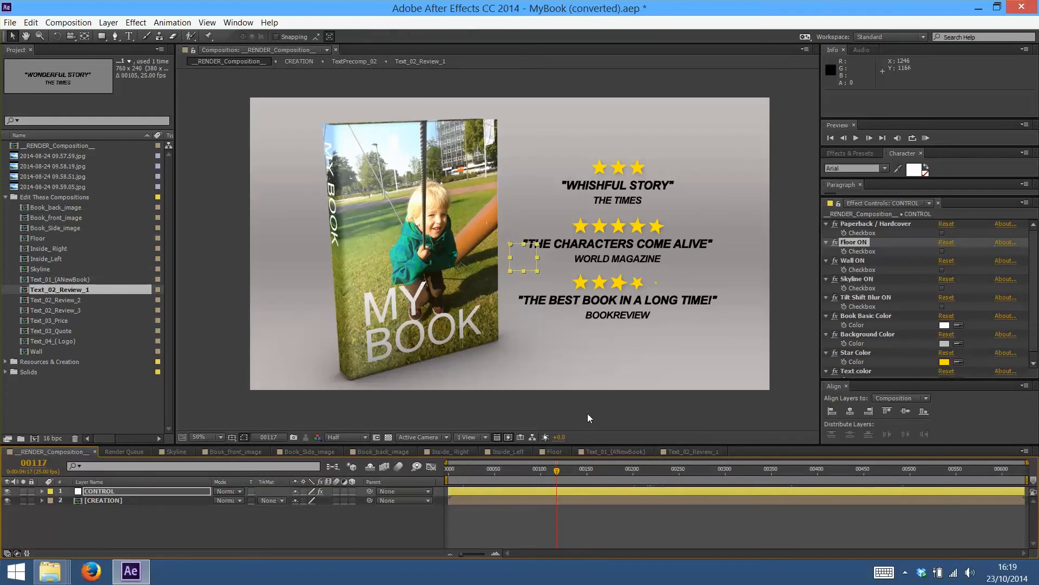
mouse_move(558, 471)
mouse_down()
mouse_move(567, 474)
mouse_move(522, 478)
mouse_move(563, 478)
mouse_up()
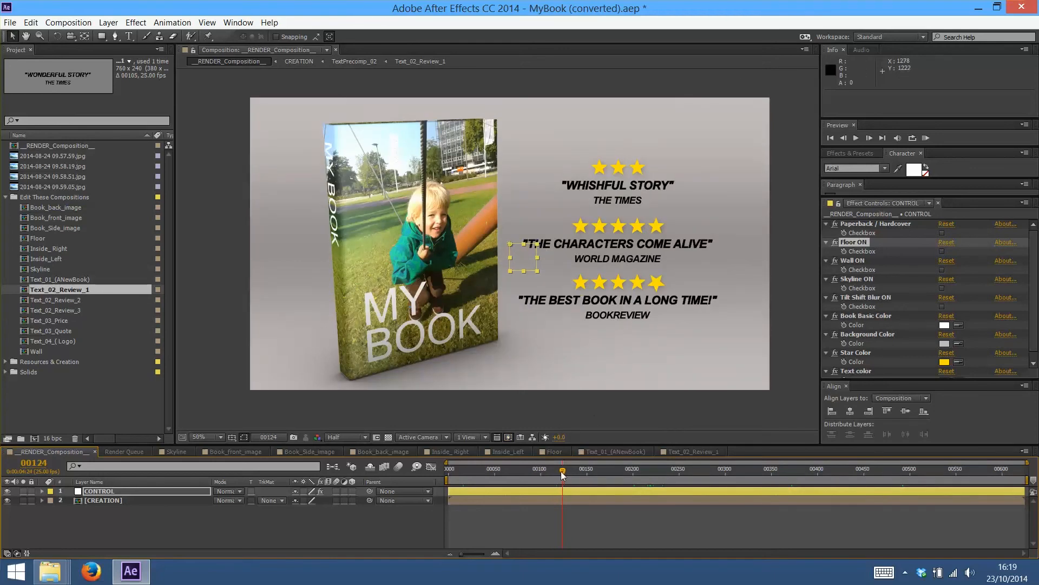
drag(563, 475, 587, 472)
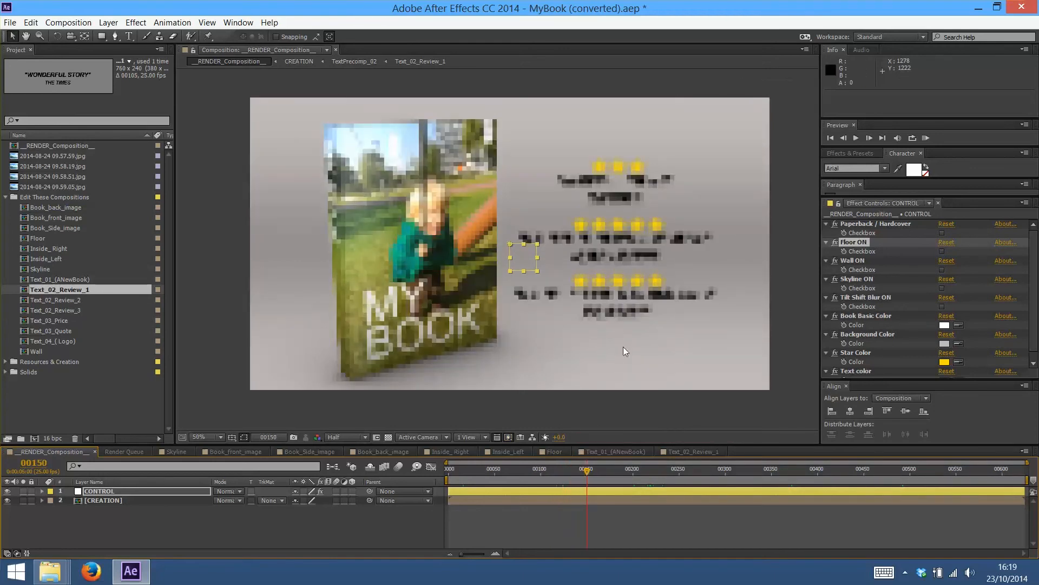
Look through the Text_02_Review_2, Text_02_Review_3 and Text_03_Price items and examine the quote and price at frame 454 of the render composition
click(72, 300)
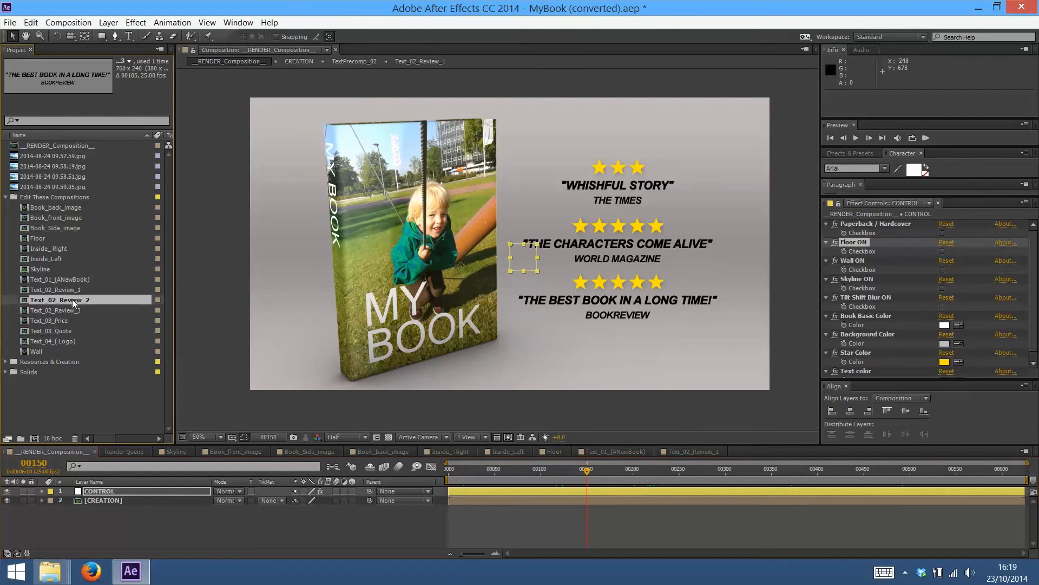
click(73, 311)
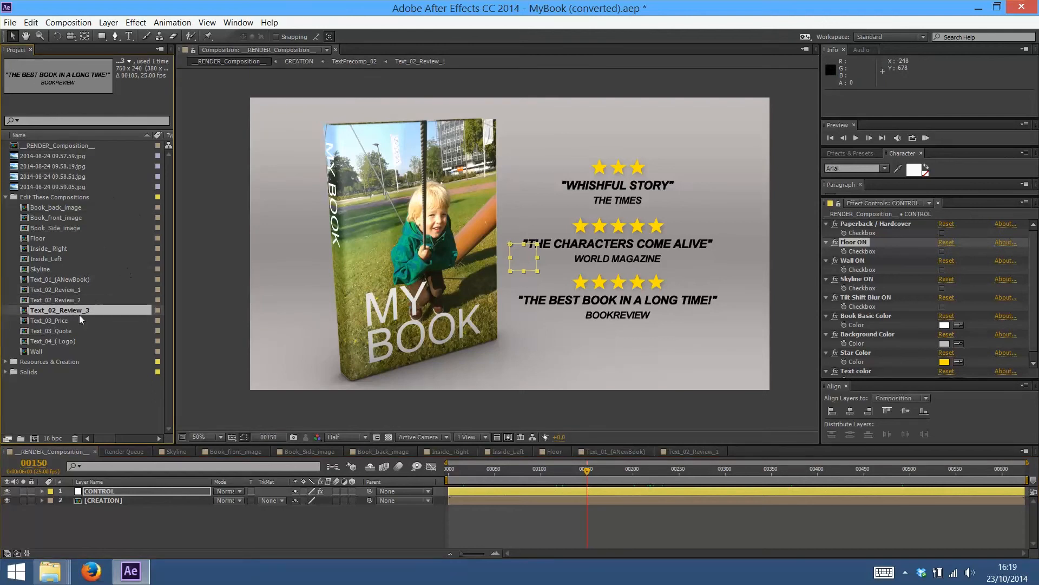
click(64, 321)
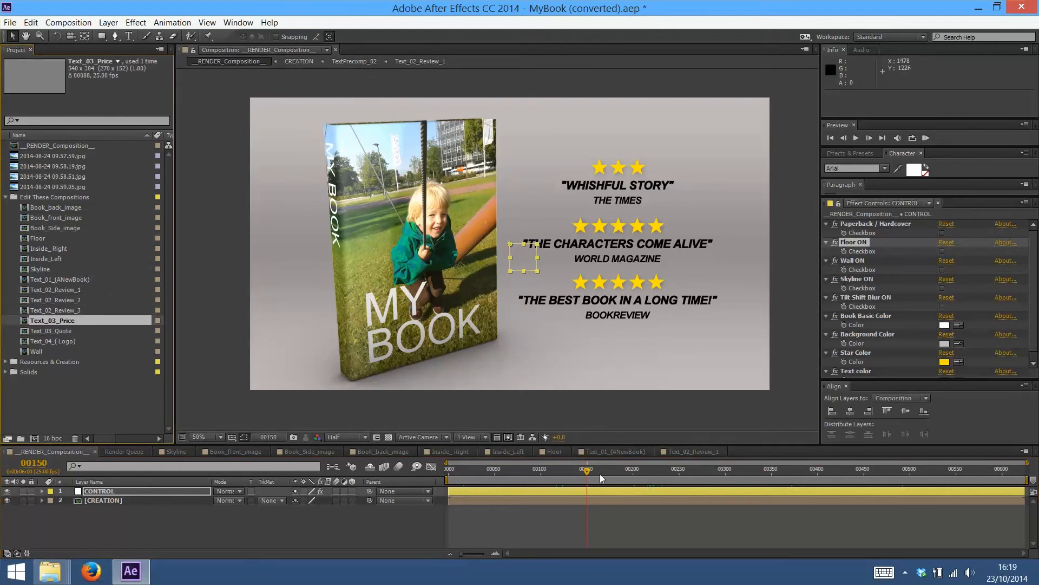
drag(601, 477, 867, 472)
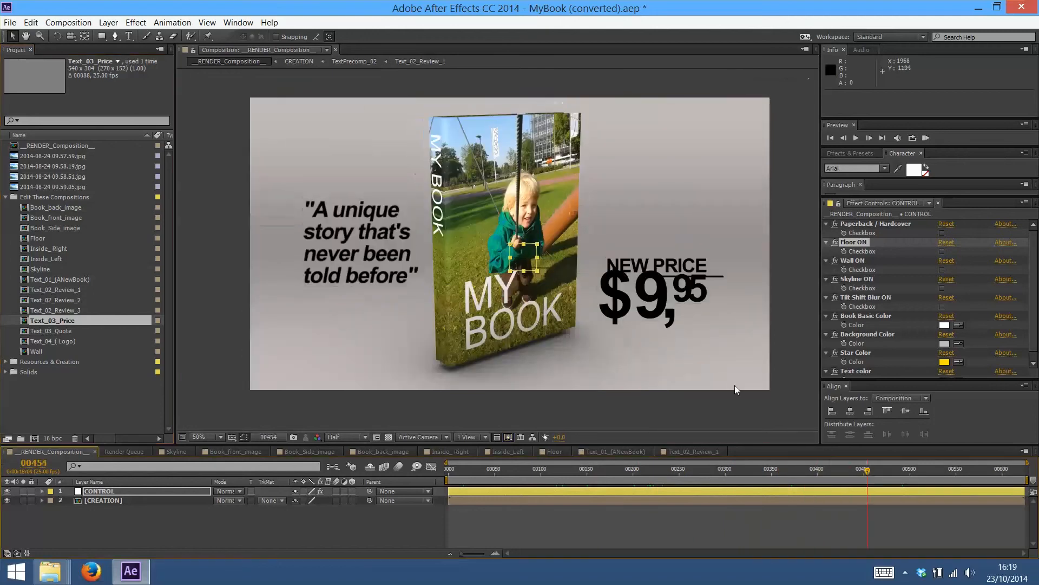
Open the Text_03_Price composition, move to frame 20 and open the price text for editing
double_click(72, 321)
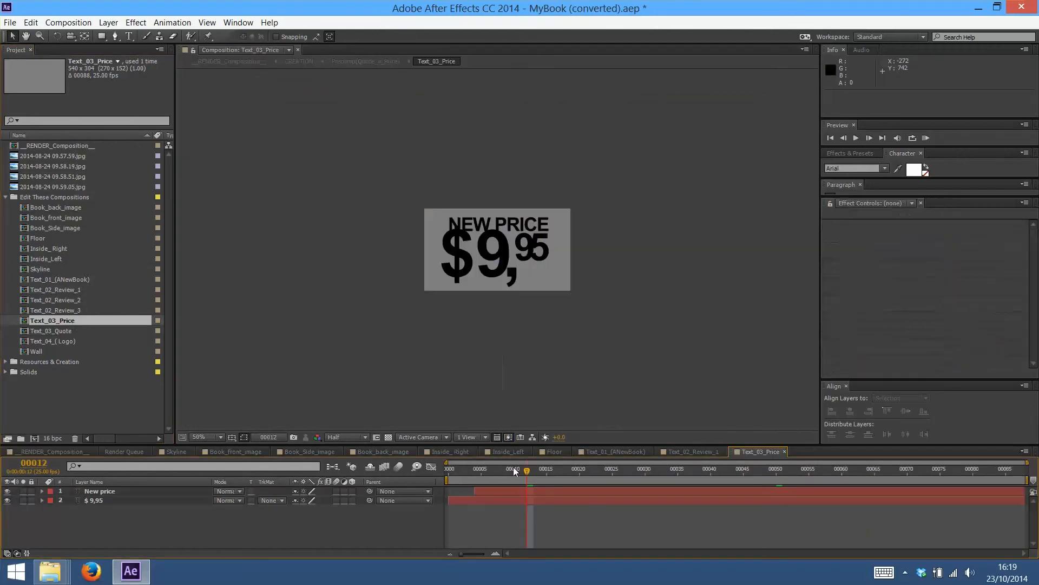
drag(513, 468, 580, 456)
double_click(491, 258)
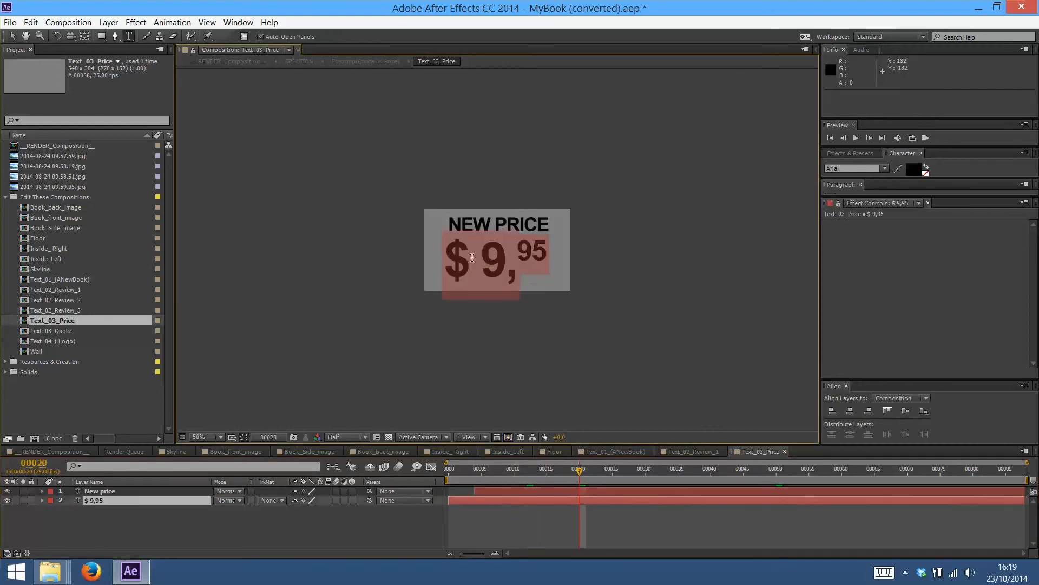
click(478, 257)
drag(465, 252, 507, 250)
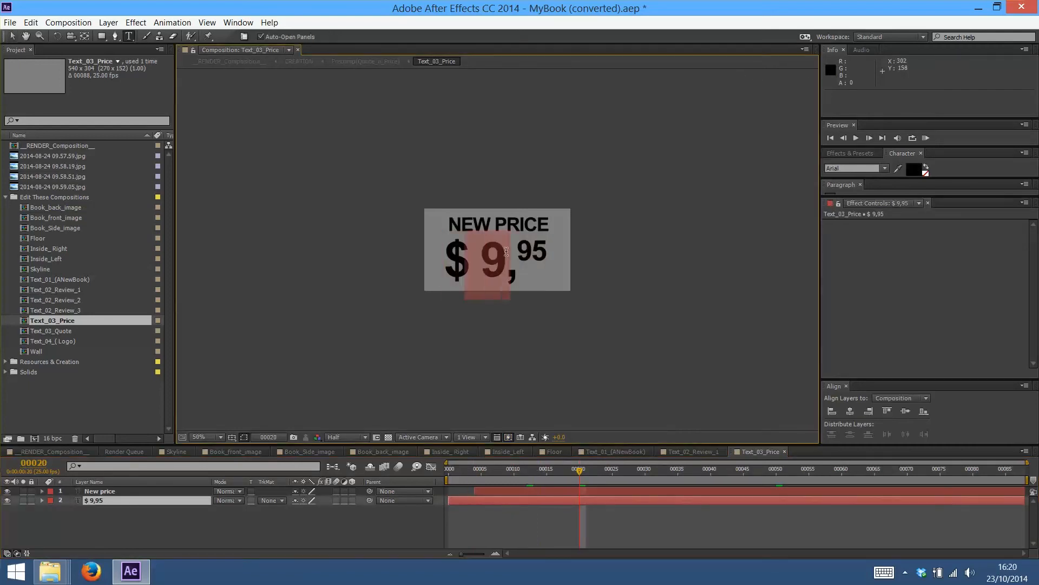
key(KP_0)
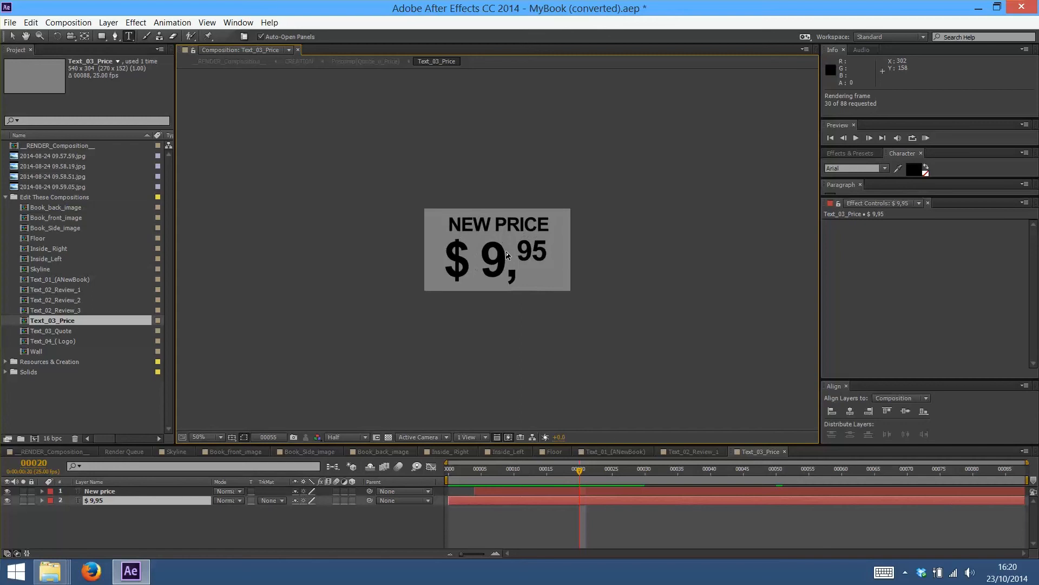
click(567, 470)
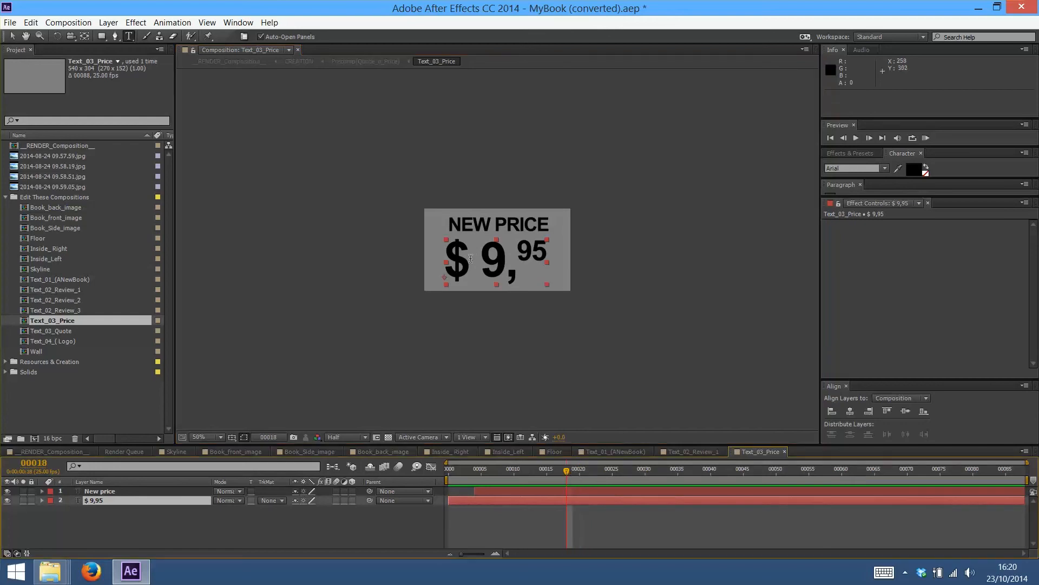
Change the price text in Text_03_Price to $10,95 and check it in the render composition
drag(466, 263, 497, 266)
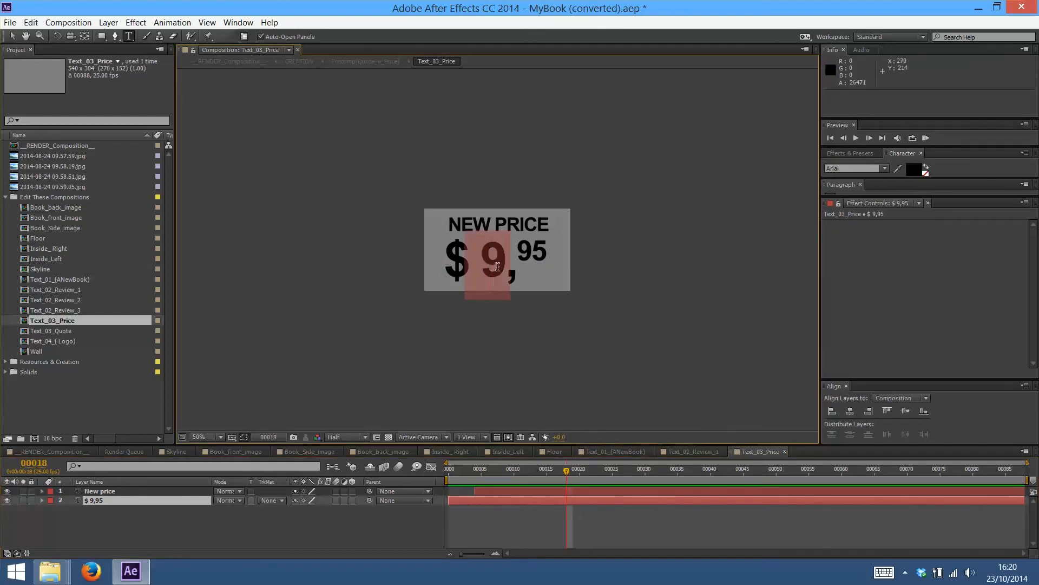
text(10)
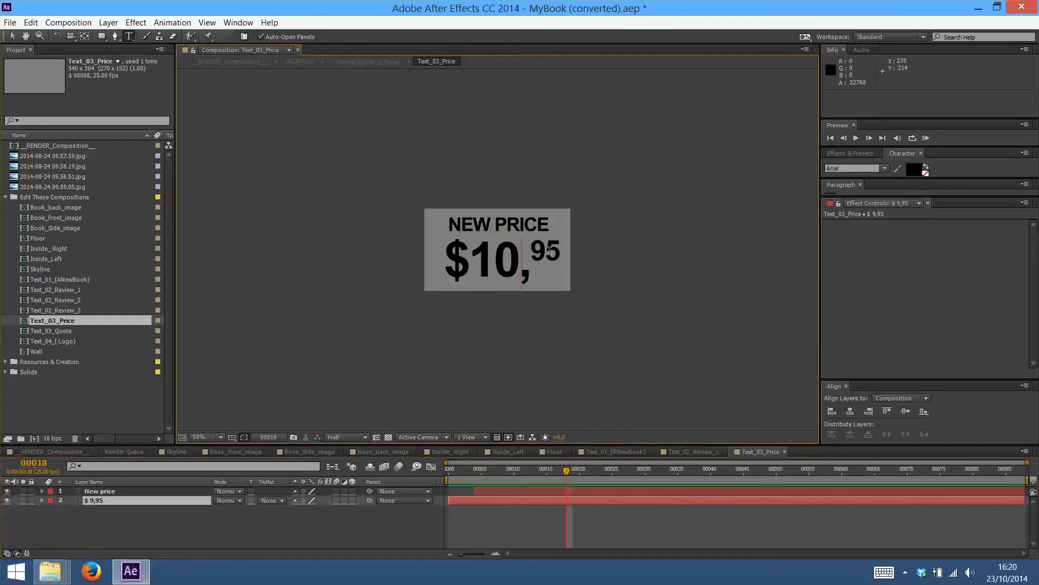
click(661, 506)
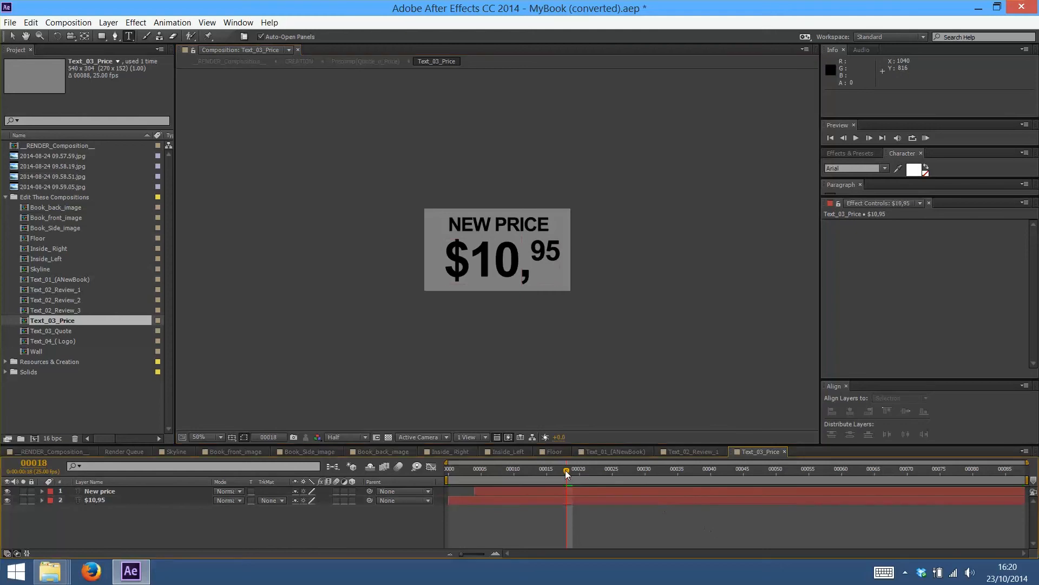
drag(567, 474, 614, 469)
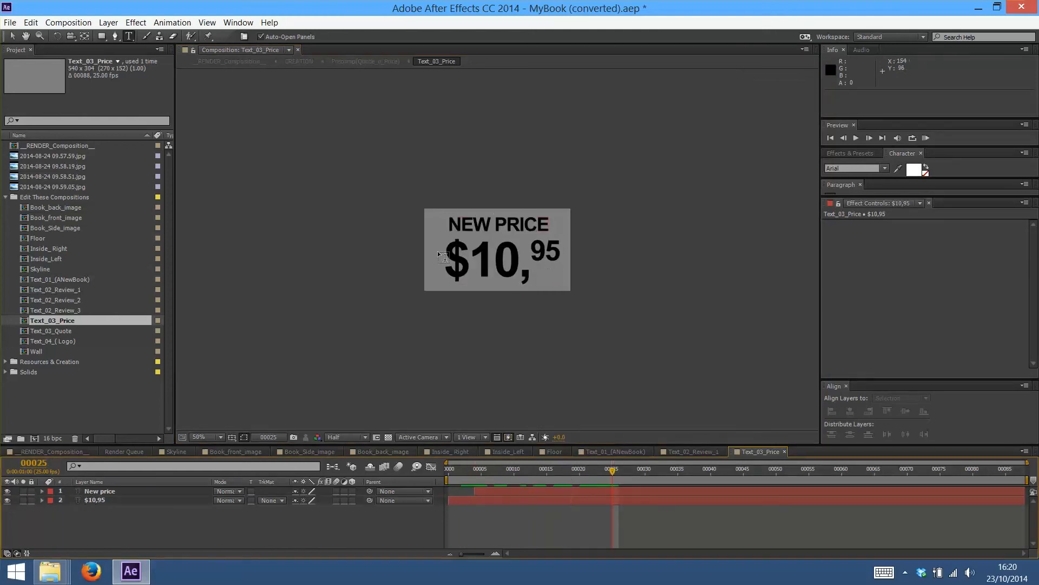
click(41, 452)
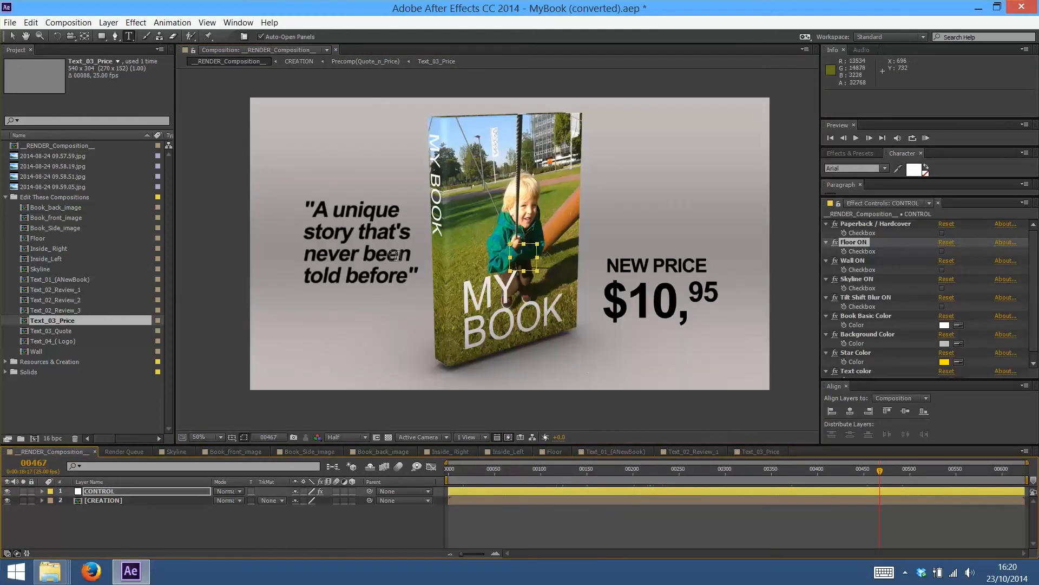
Replace the quote in Text_03_Quote with "I really liked the book" and check it in the render composition
double_click(66, 331)
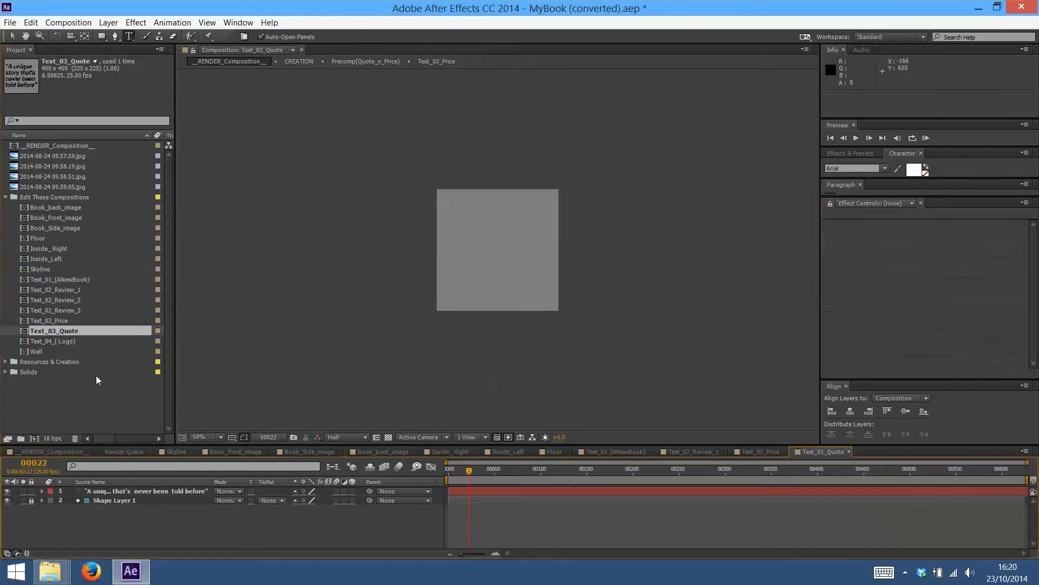
drag(458, 215, 541, 281)
text(I really)
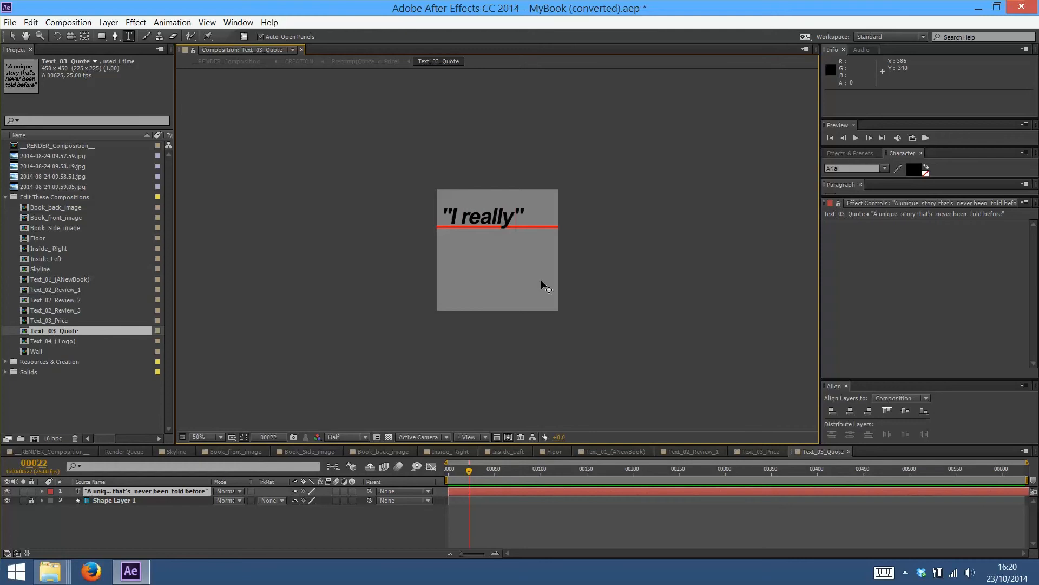
text( liked the)
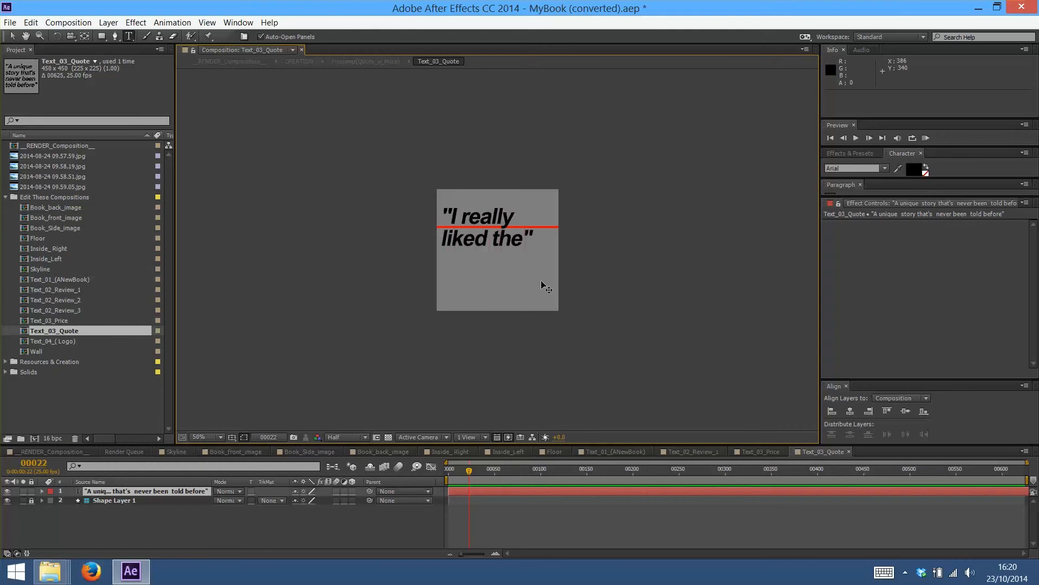
text( book)
click(53, 450)
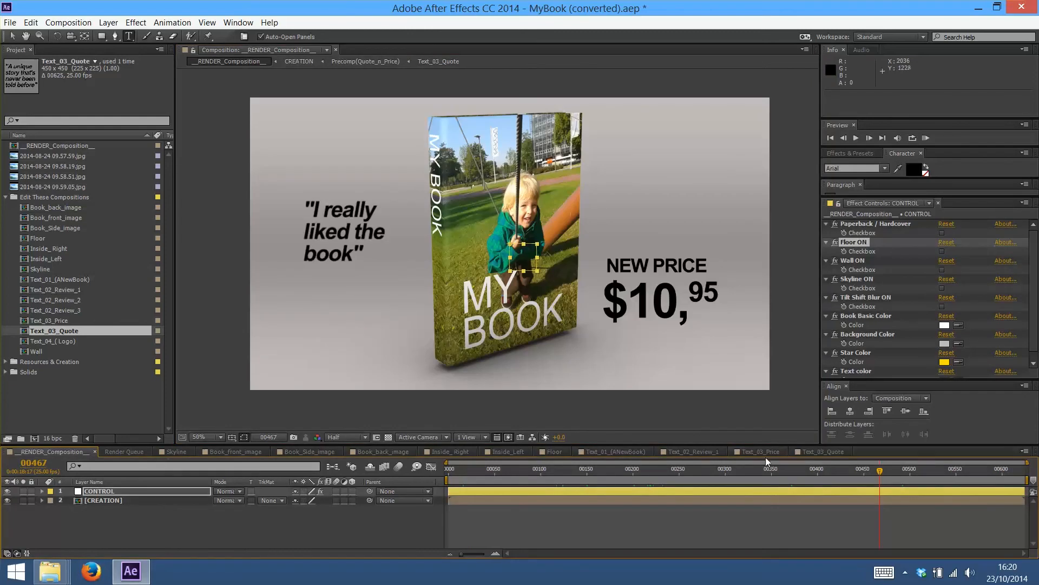
Check the closing logo at frame 552 of the render composition, open Text_04_(Logo) and move to frame 29
drag(891, 470, 958, 469)
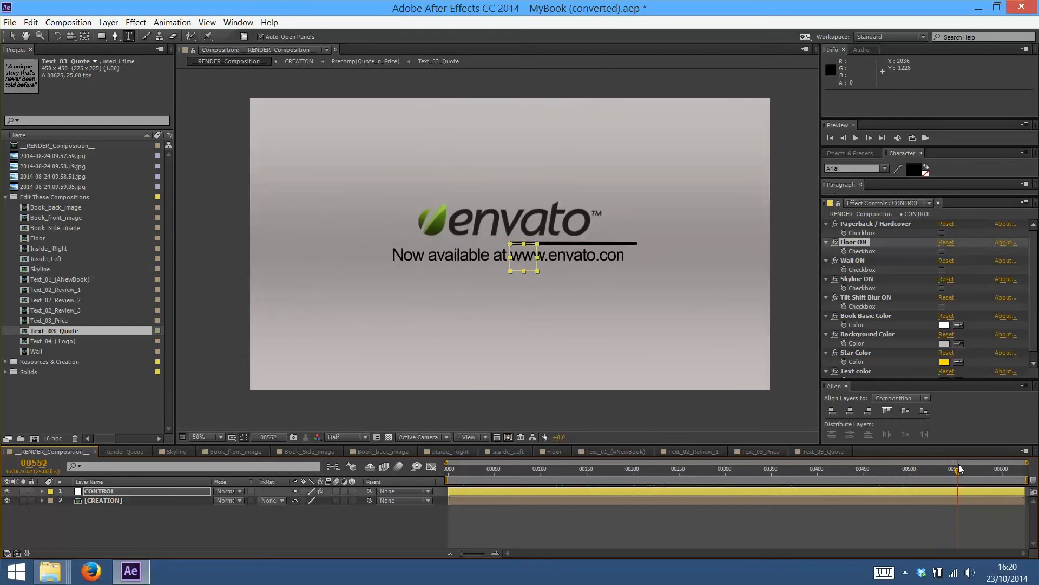
double_click(68, 340)
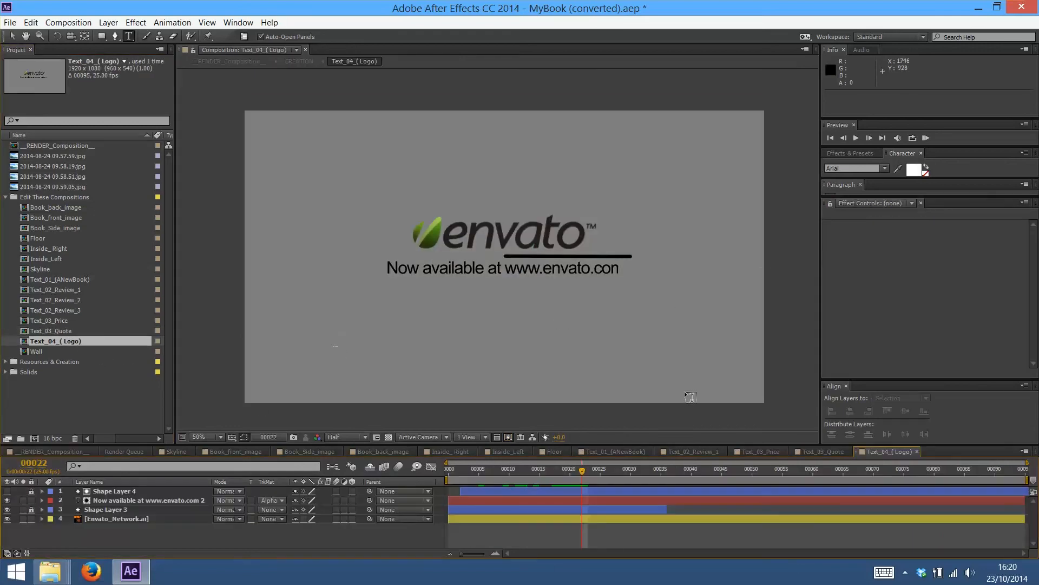
drag(580, 470, 534, 469)
key(space)
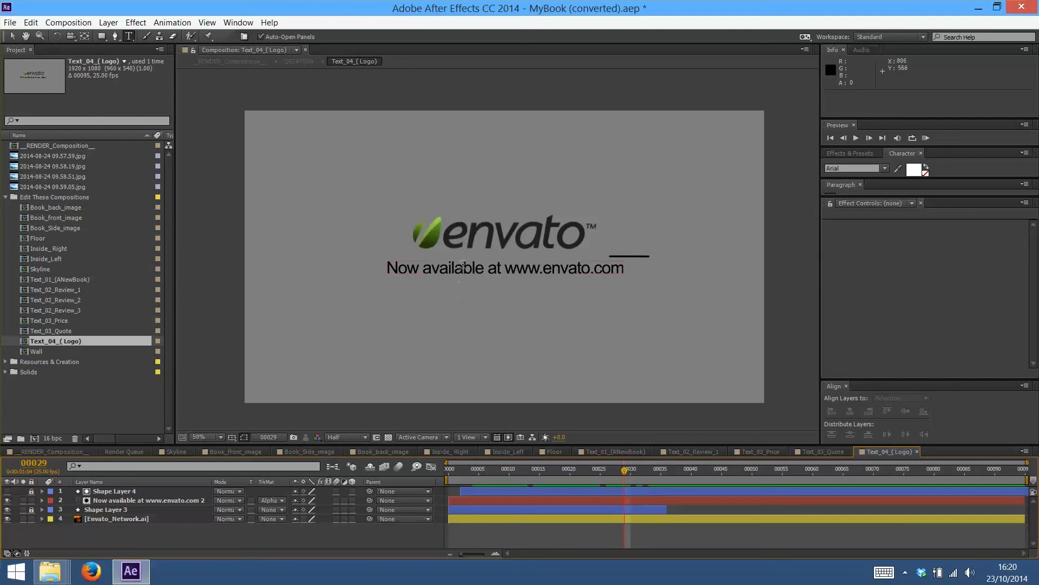
drag(463, 265, 571, 266)
click(506, 268)
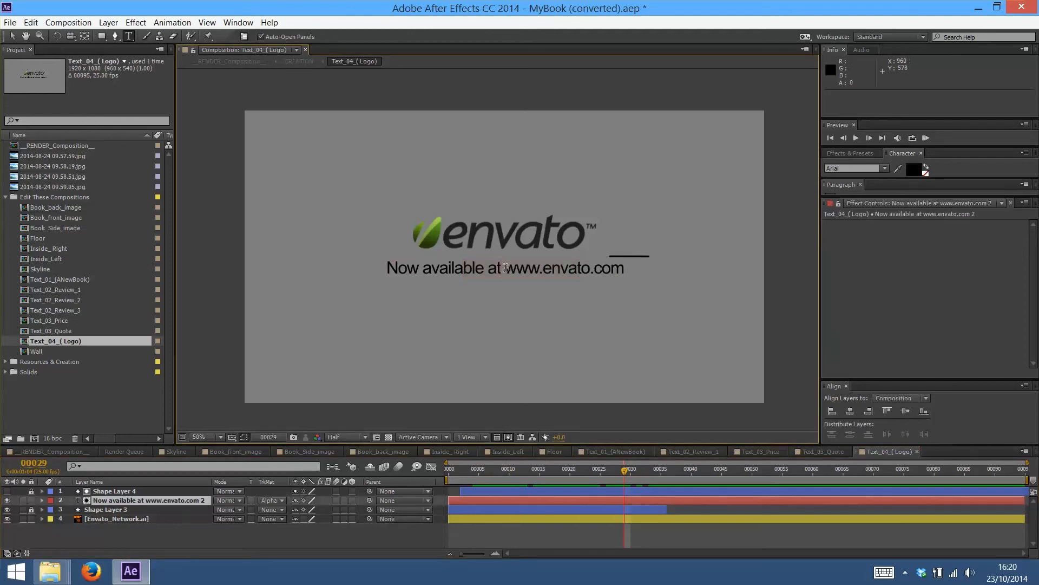
drag(505, 267, 381, 258)
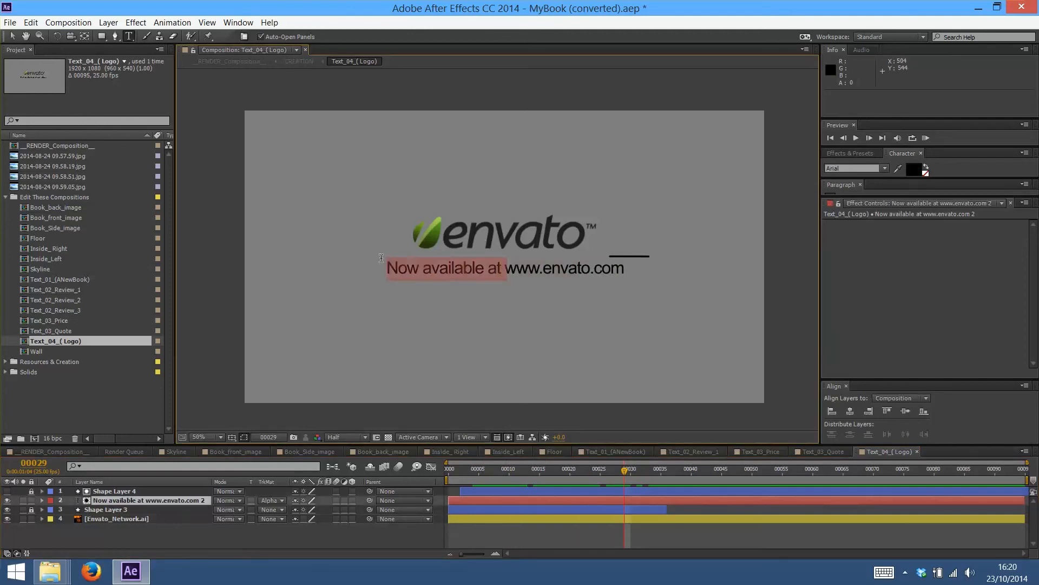
key(BackSpace)
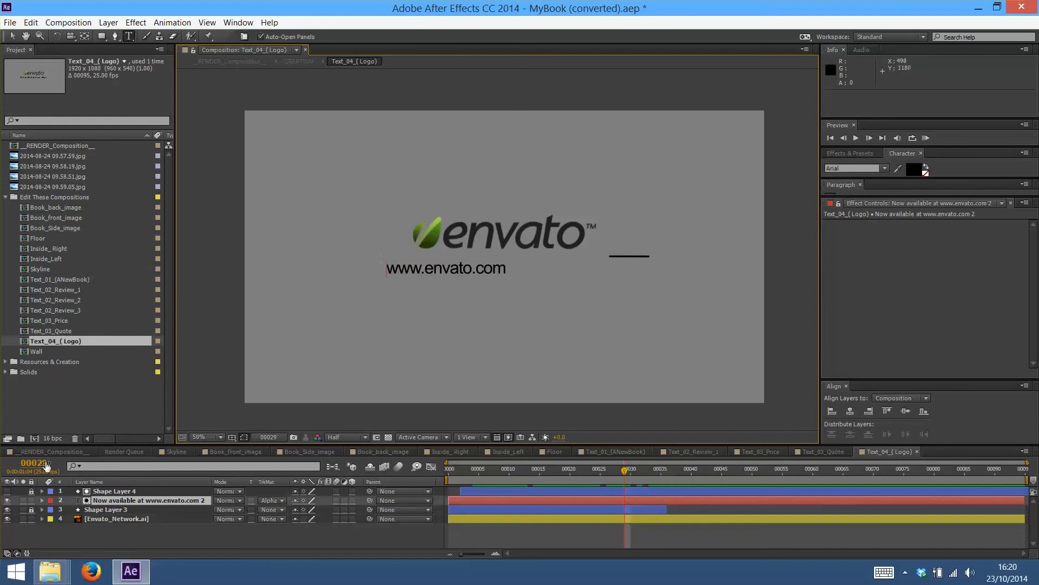
click(12, 36)
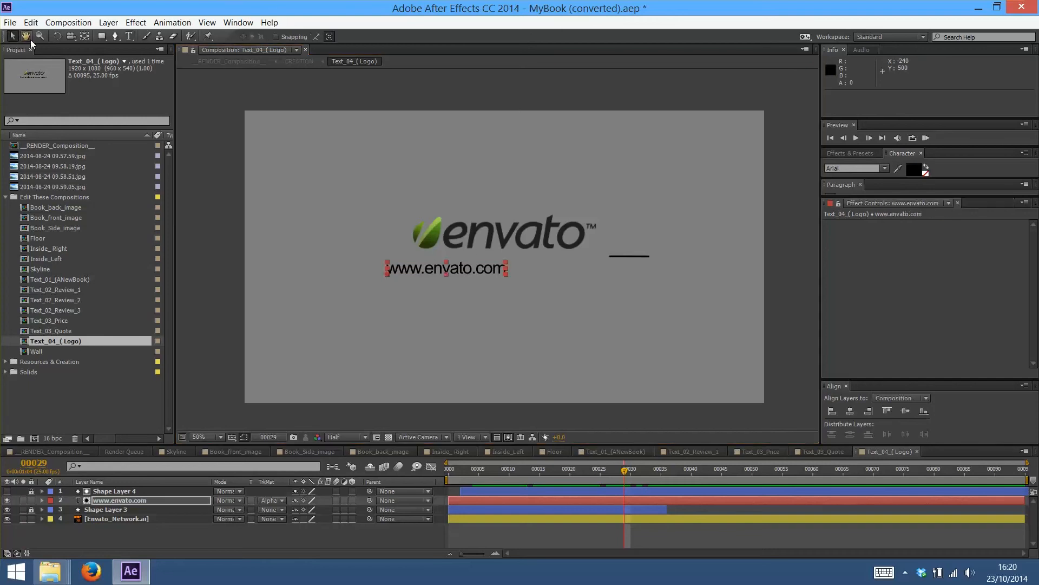
drag(481, 269, 590, 274)
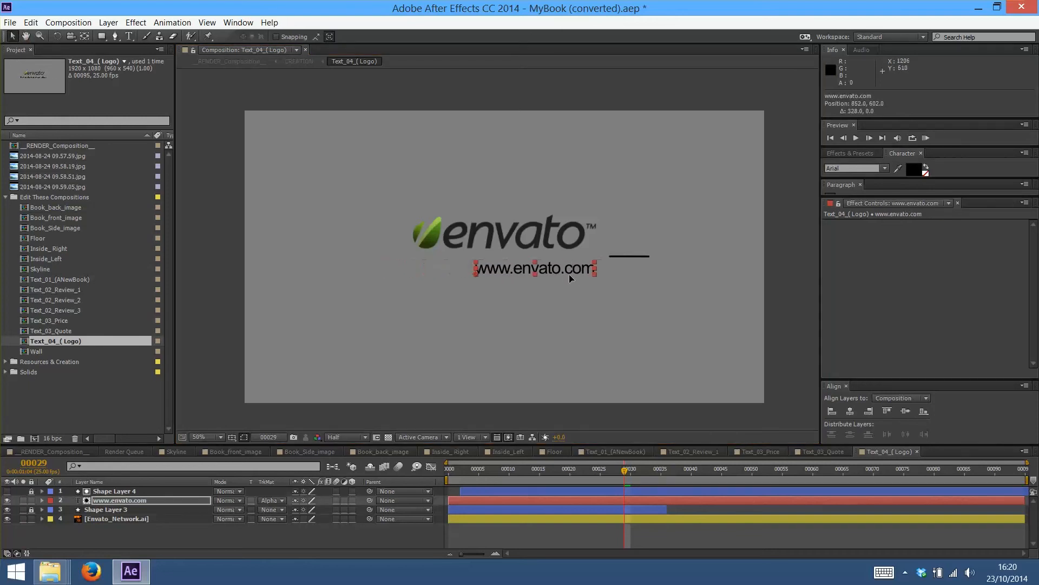
click(505, 236)
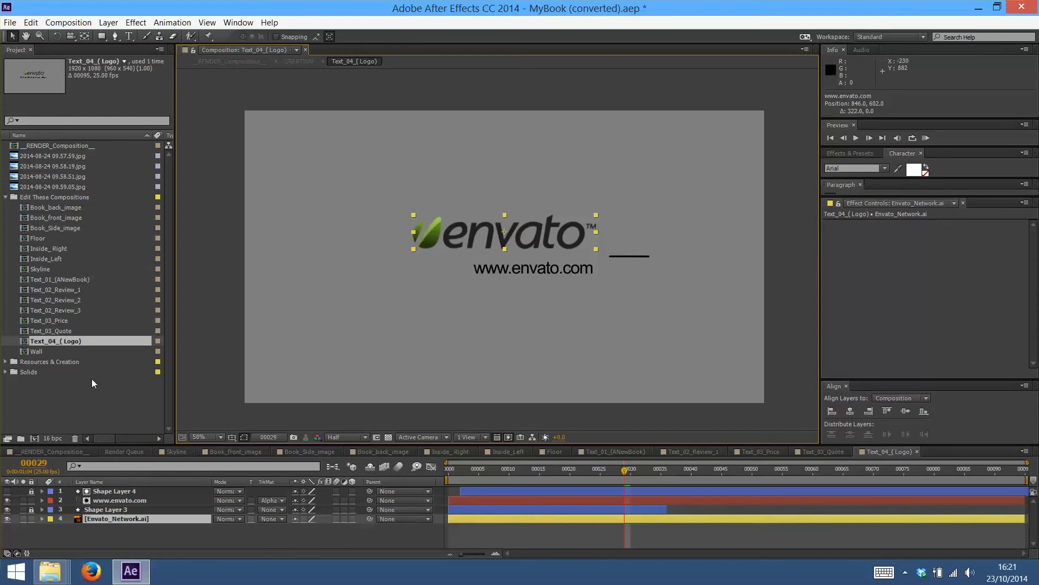
click(64, 408)
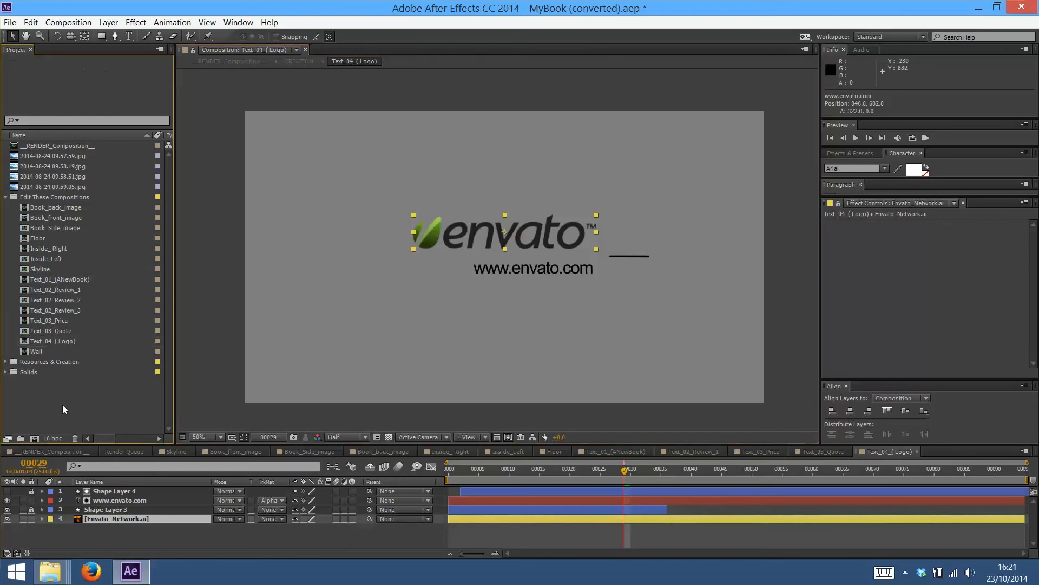
click(68, 155)
click(81, 166)
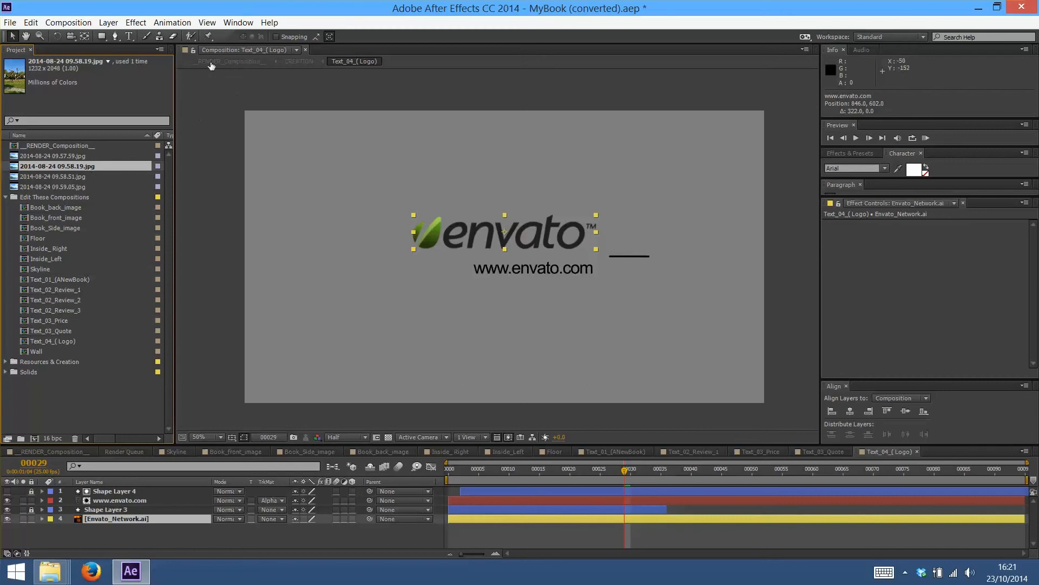
Draw a red circle on a new shape layer above the envato logo with the Ellipse tool
click(115, 36)
click(136, 533)
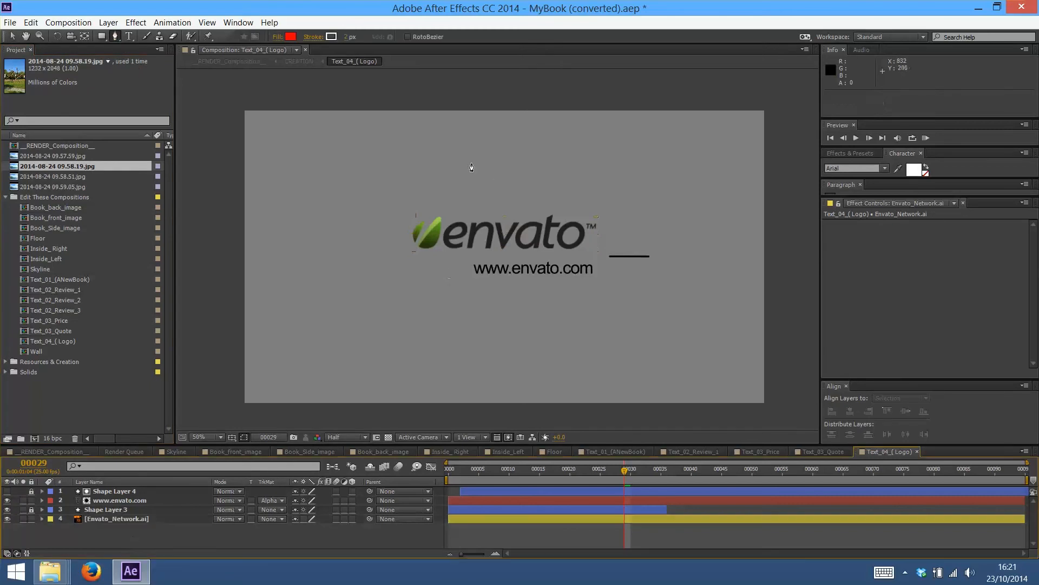
click(102, 37)
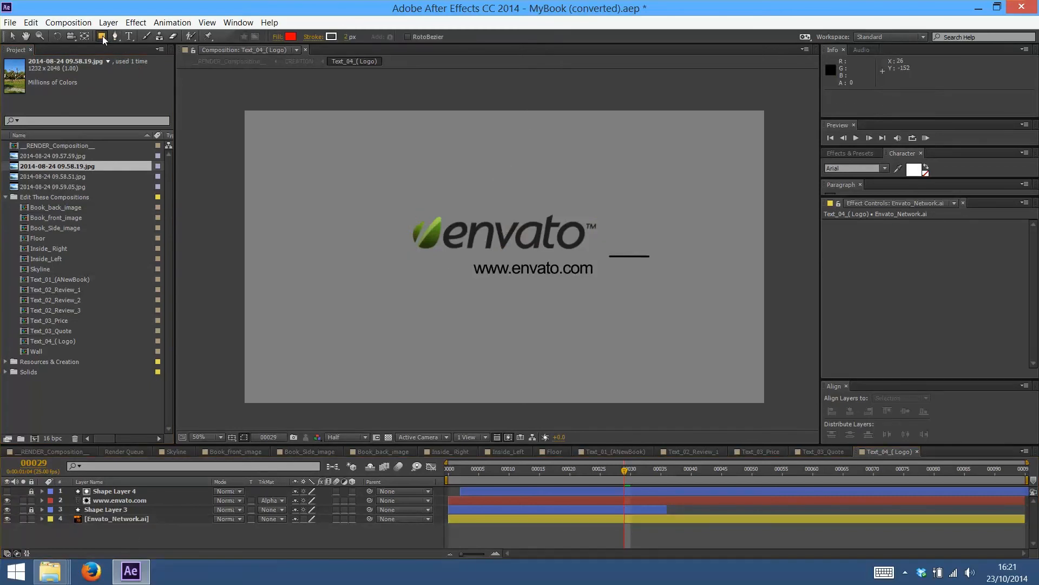
drag(103, 36, 154, 63)
drag(523, 168, 570, 212)
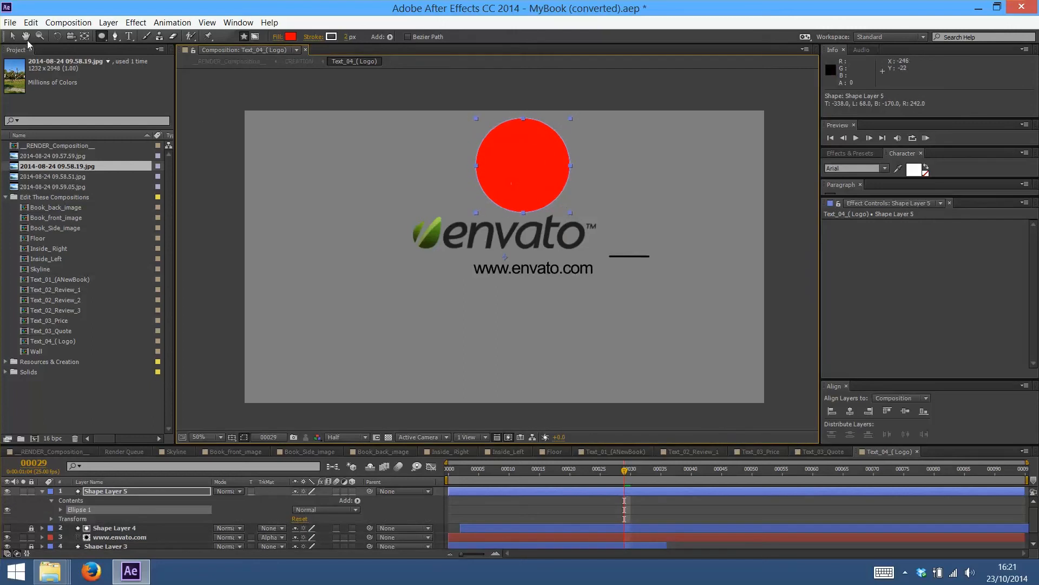
Move the red circle down over the envato logo, delete the logo layer and adjust the circle's position slightly
key(v)
drag(516, 174, 514, 211)
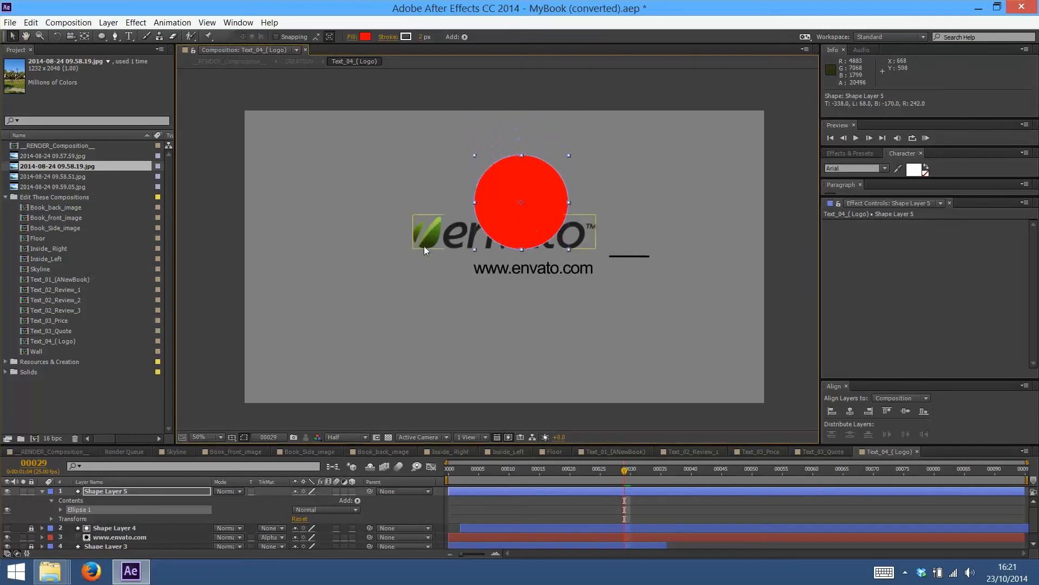
click(424, 246)
key(Delete)
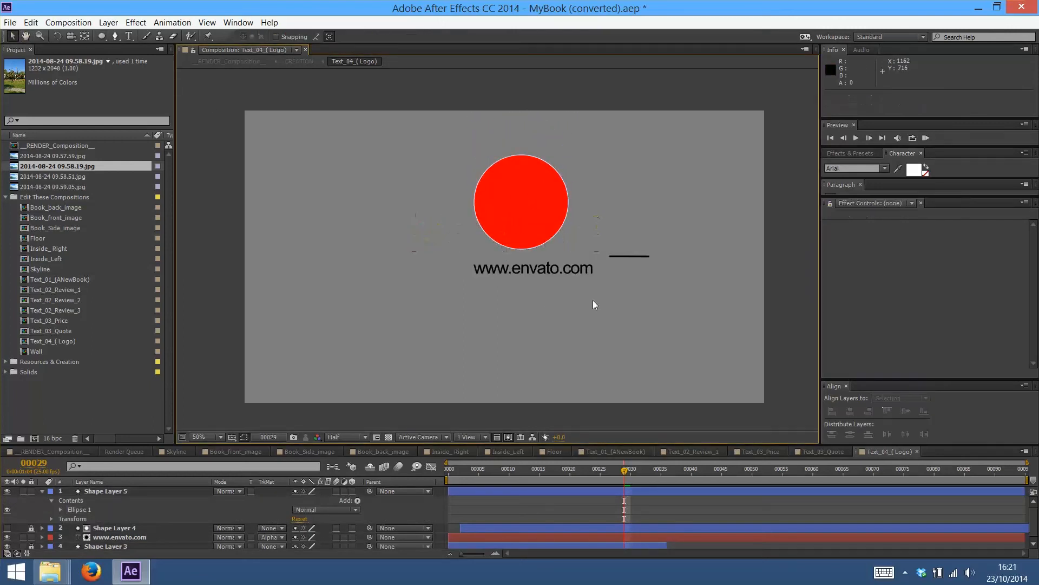
drag(536, 216, 539, 218)
click(34, 452)
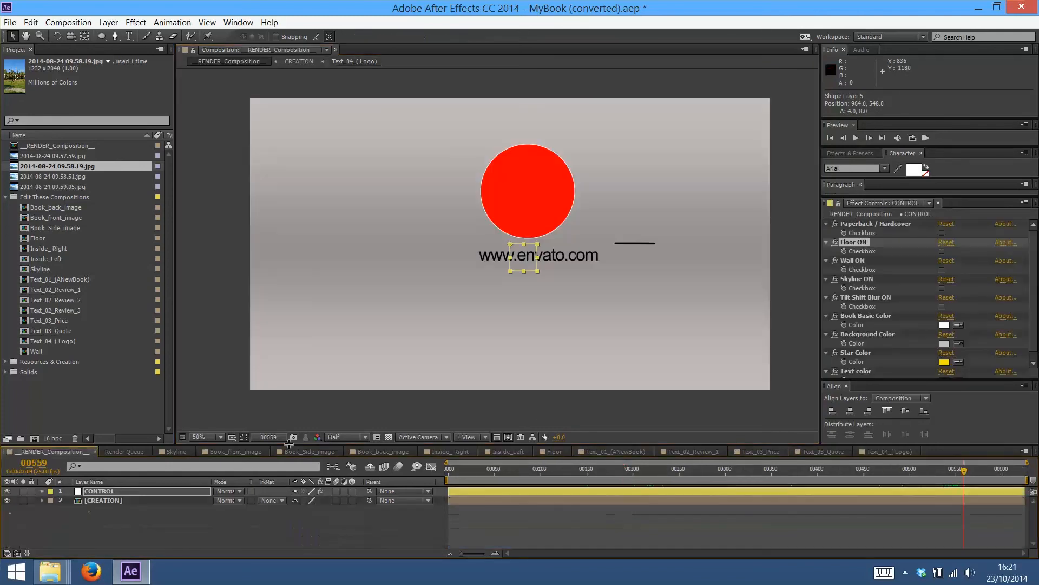
drag(958, 472, 974, 448)
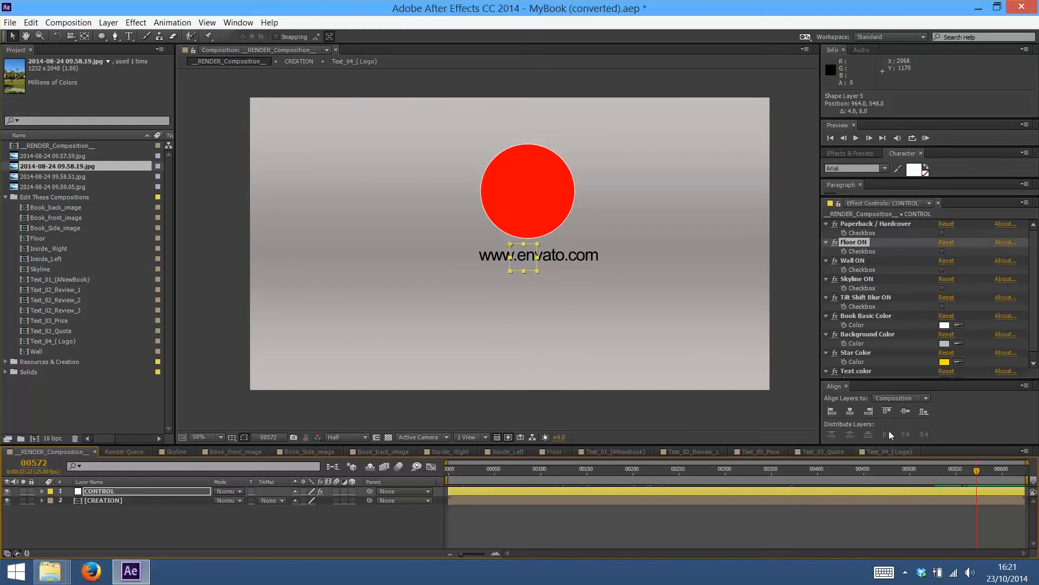
drag(770, 445, 766, 416)
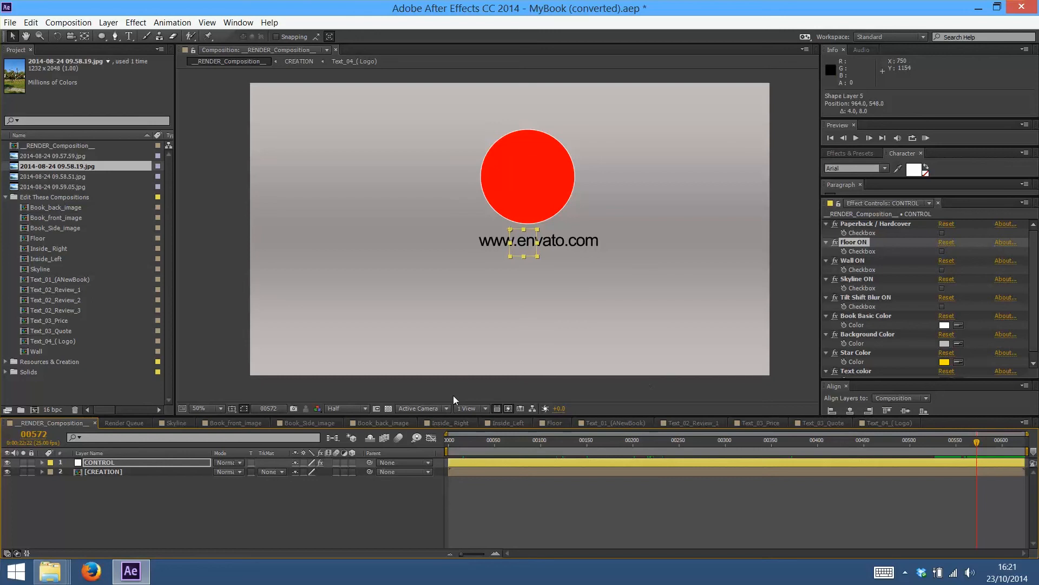
click(886, 422)
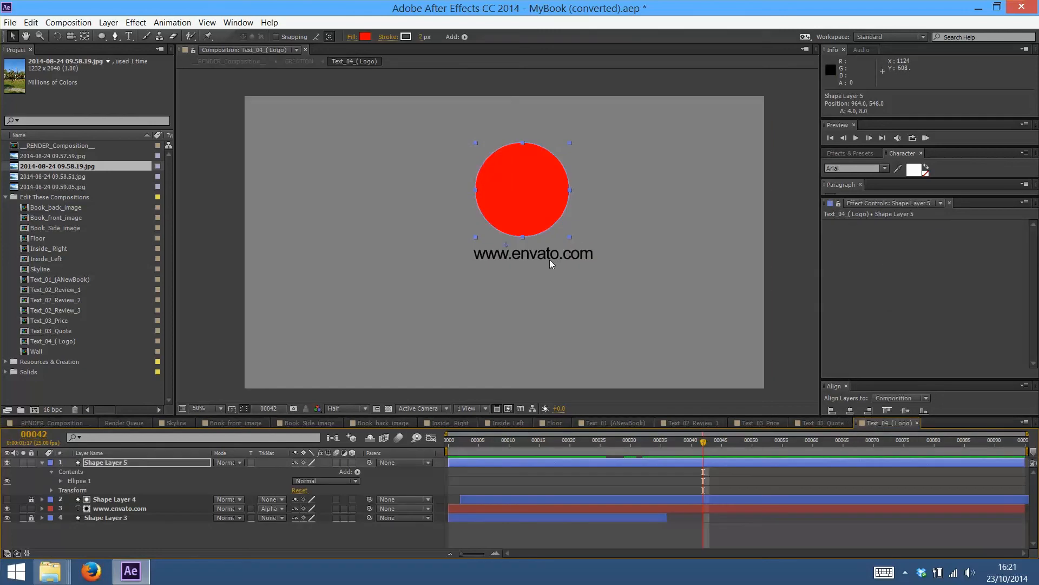
drag(550, 259, 542, 261)
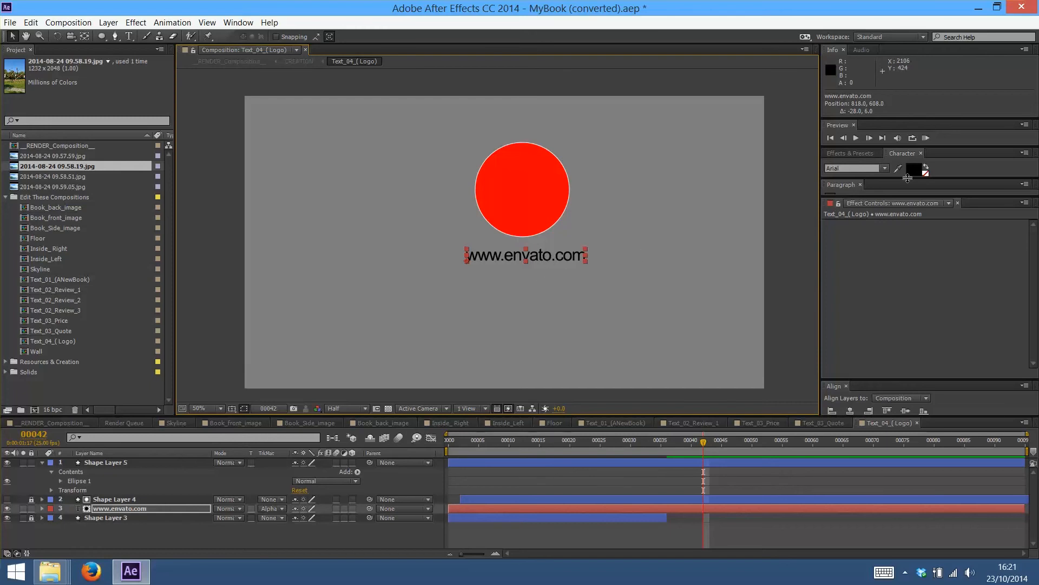
drag(916, 178, 916, 348)
click(914, 171)
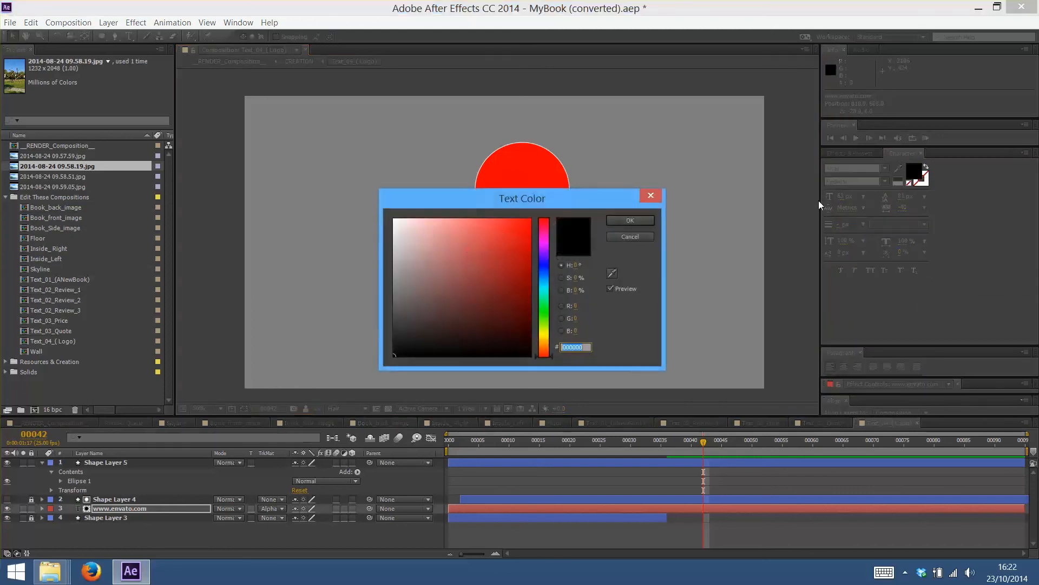
click(514, 256)
click(630, 221)
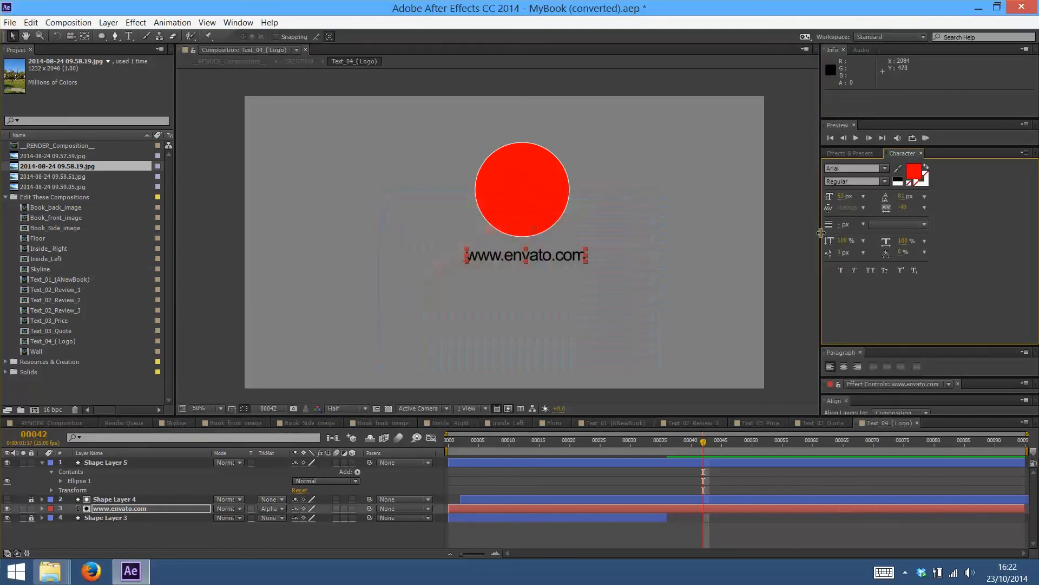
double_click(554, 255)
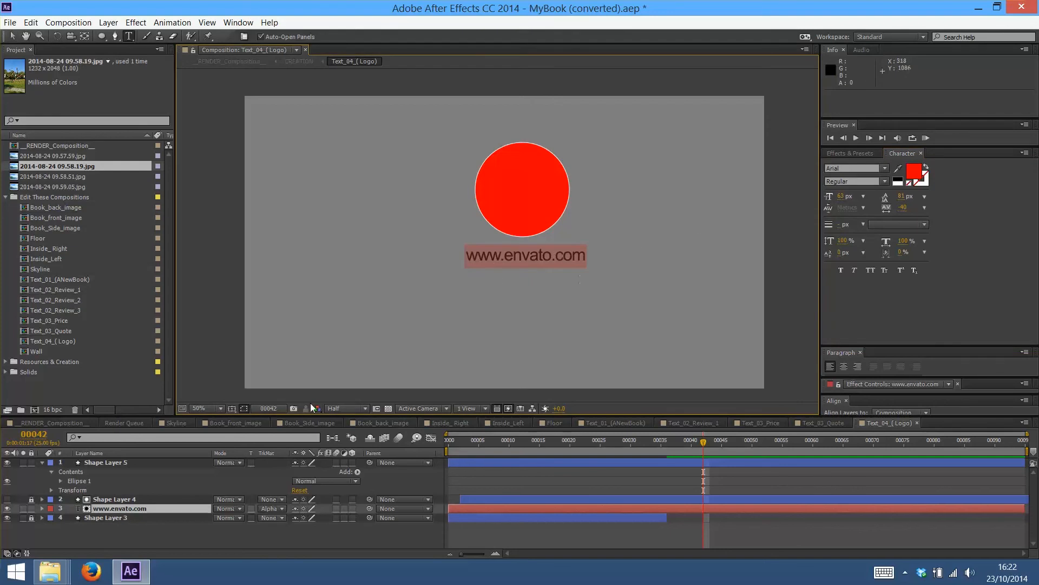
click(43, 509)
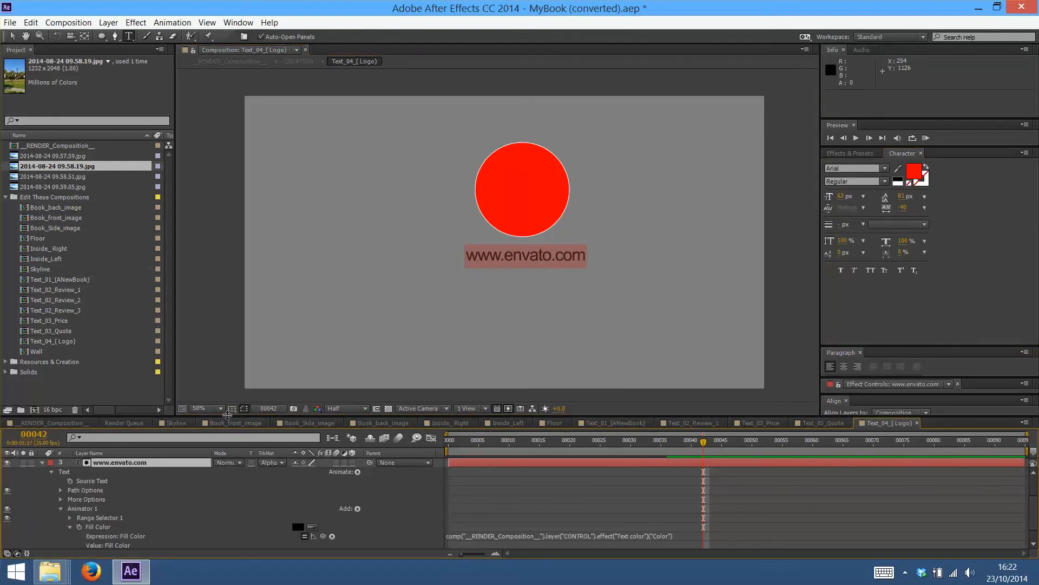
drag(228, 416, 232, 357)
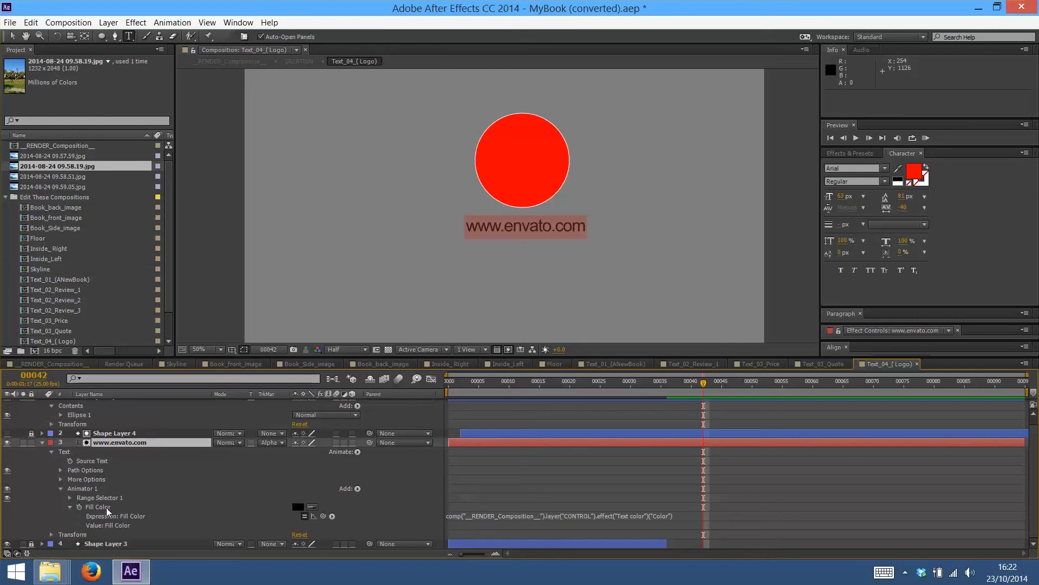
click(297, 507)
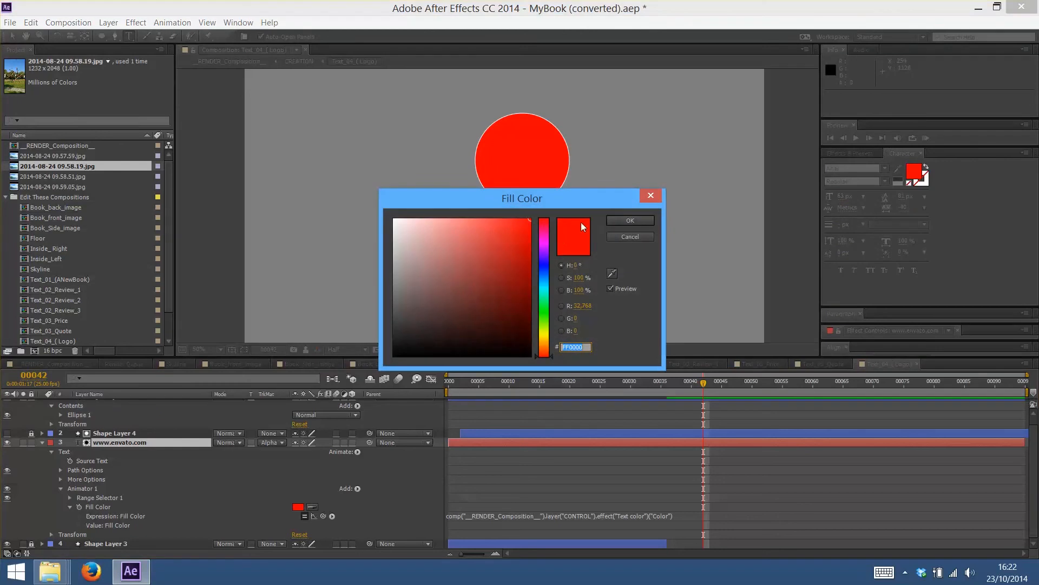
click(631, 222)
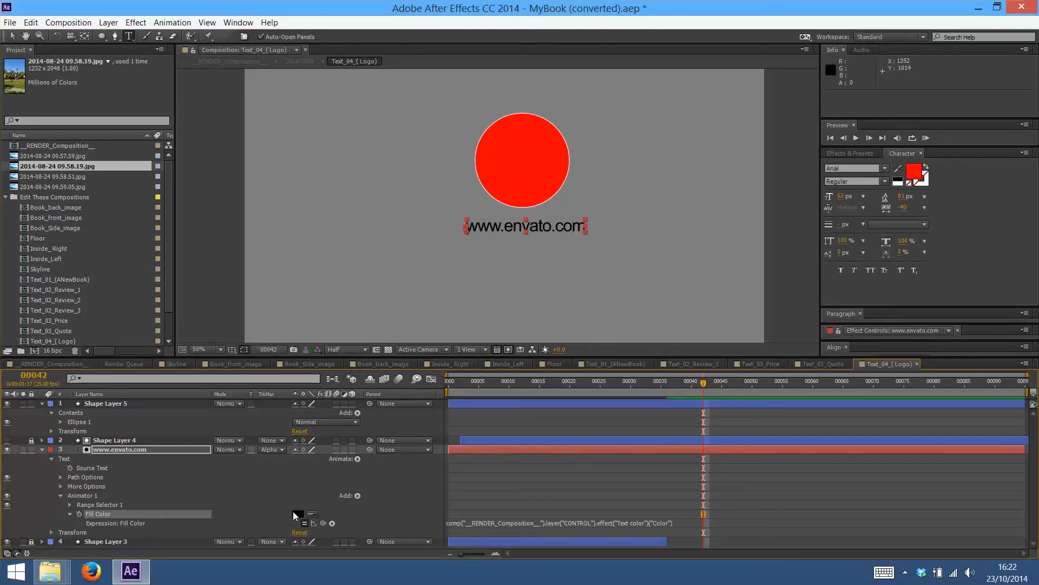
click(464, 524)
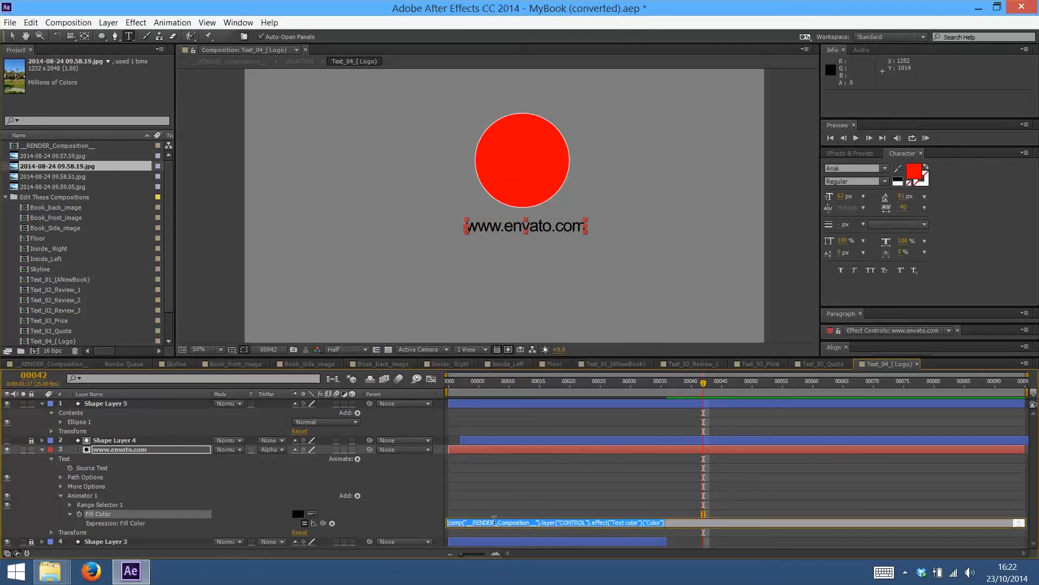
click(684, 515)
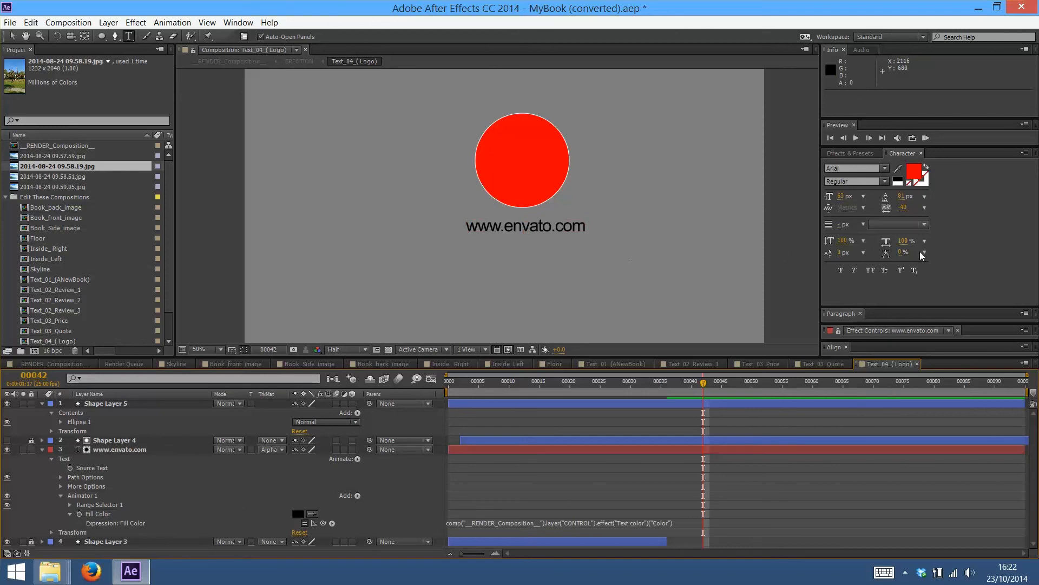
Show the CONTROL layer's effects down to Text color in the render composition, closing the Align panel, and return to Text_04_(Logo)
drag(918, 340, 923, 156)
click(59, 365)
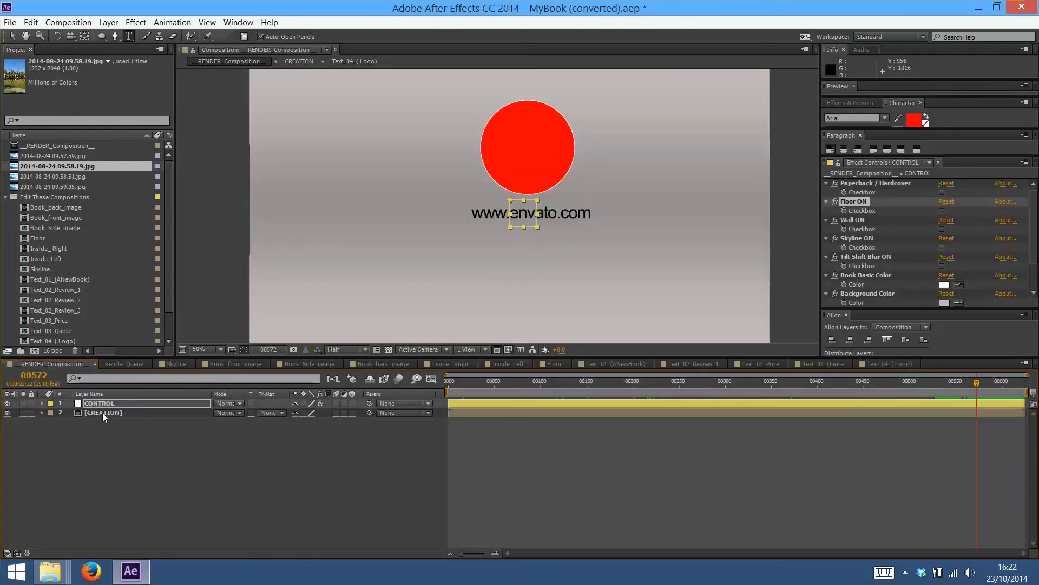
click(105, 404)
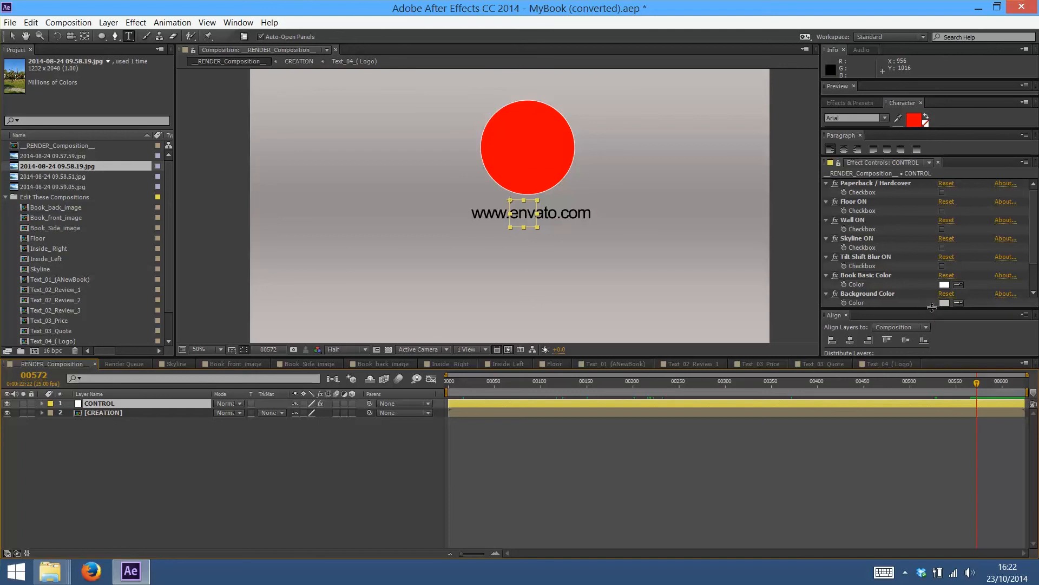
drag(929, 309, 931, 417)
drag(949, 339, 951, 351)
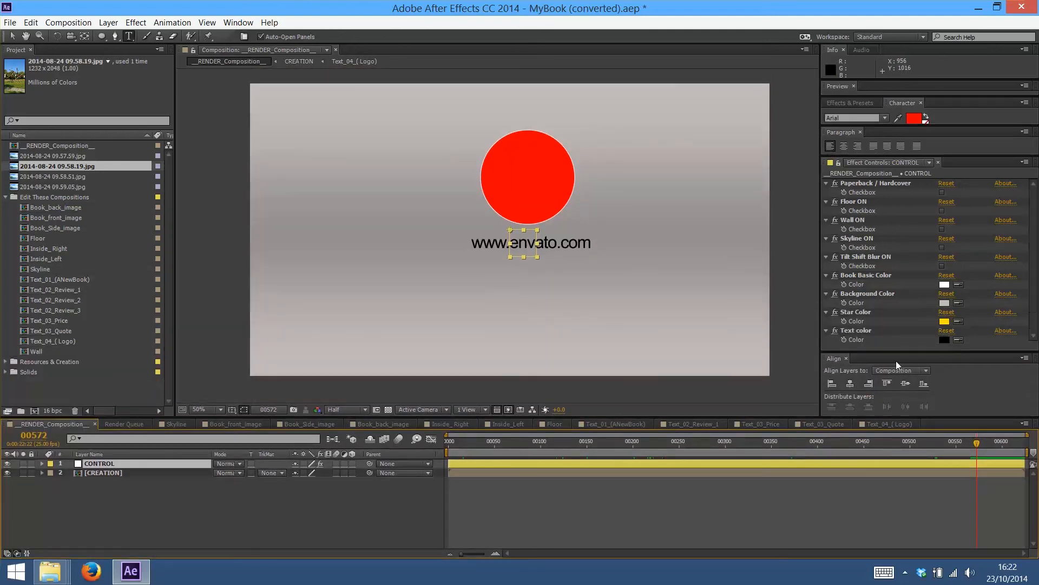
click(846, 358)
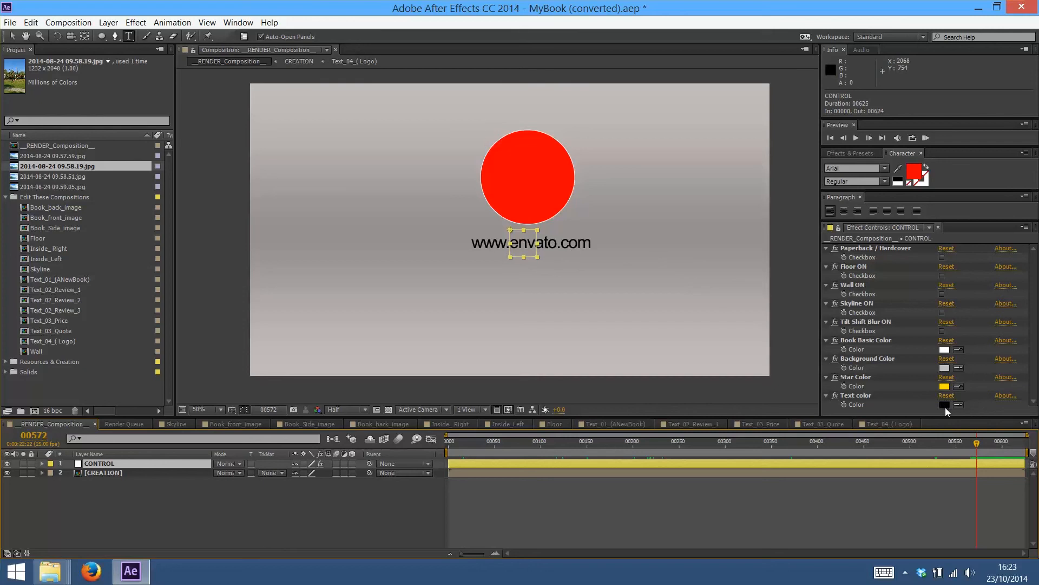
click(888, 425)
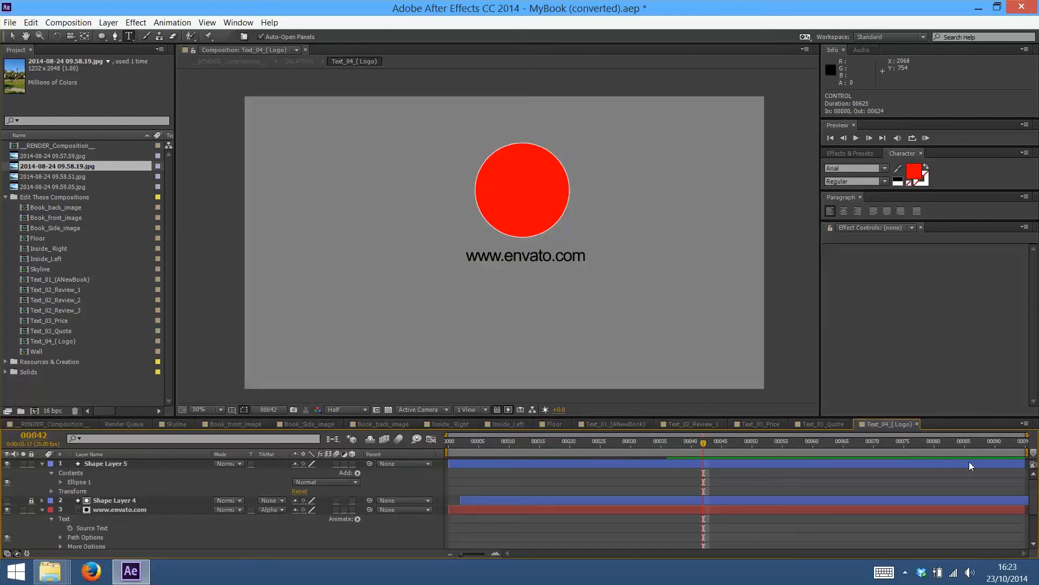
scroll(1035, 513, down, 2)
scroll(1035, 513, down, 2)
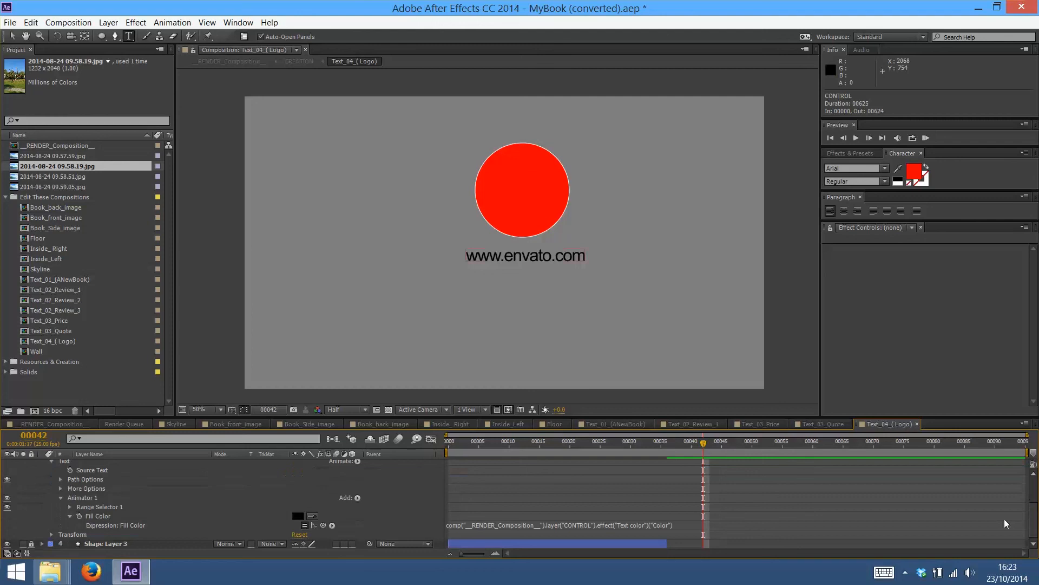
click(671, 525)
drag(678, 525, 422, 539)
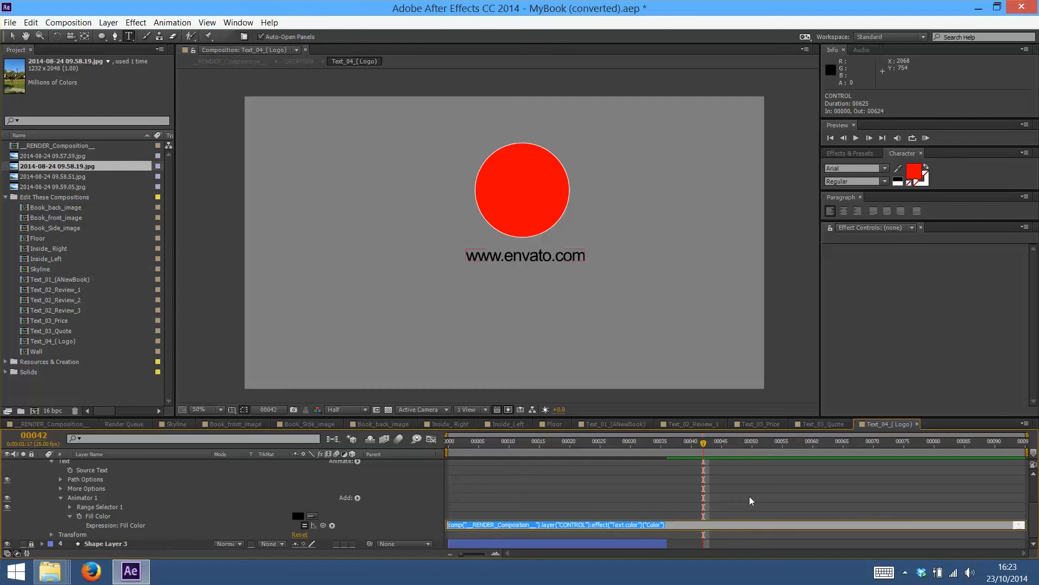
key(BackSpace)
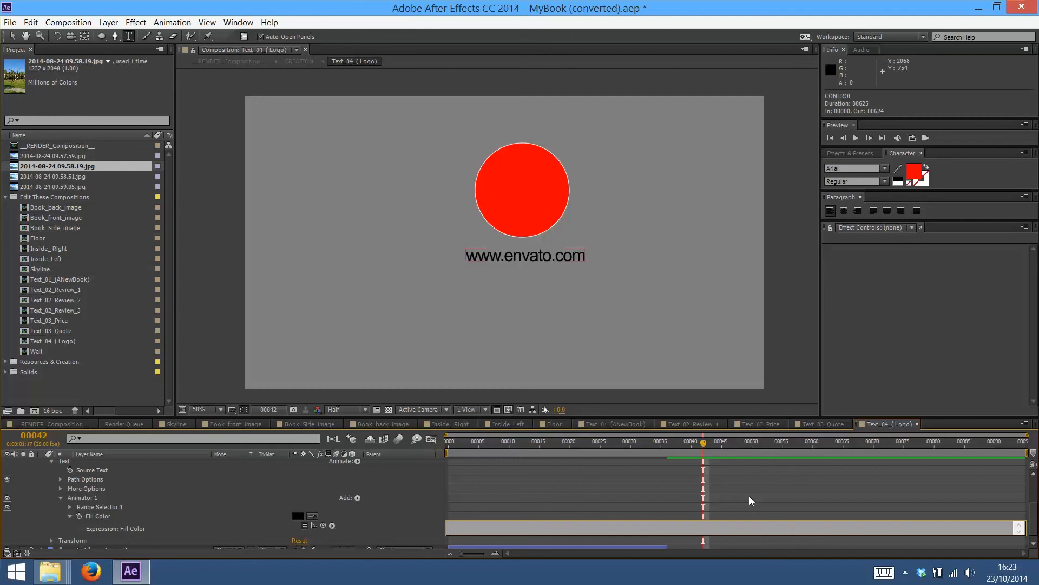
click(749, 500)
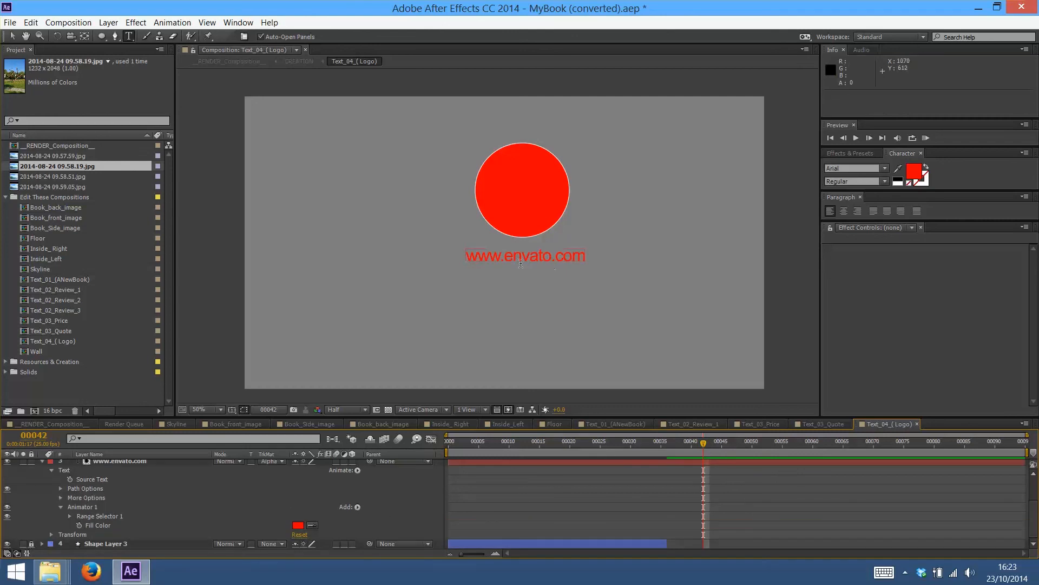
click(298, 525)
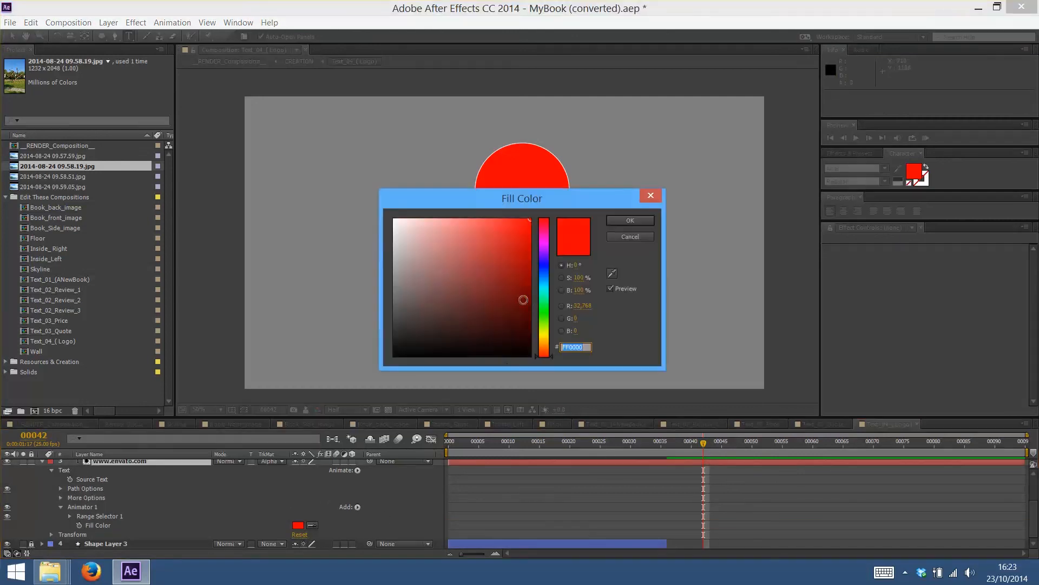
click(530, 237)
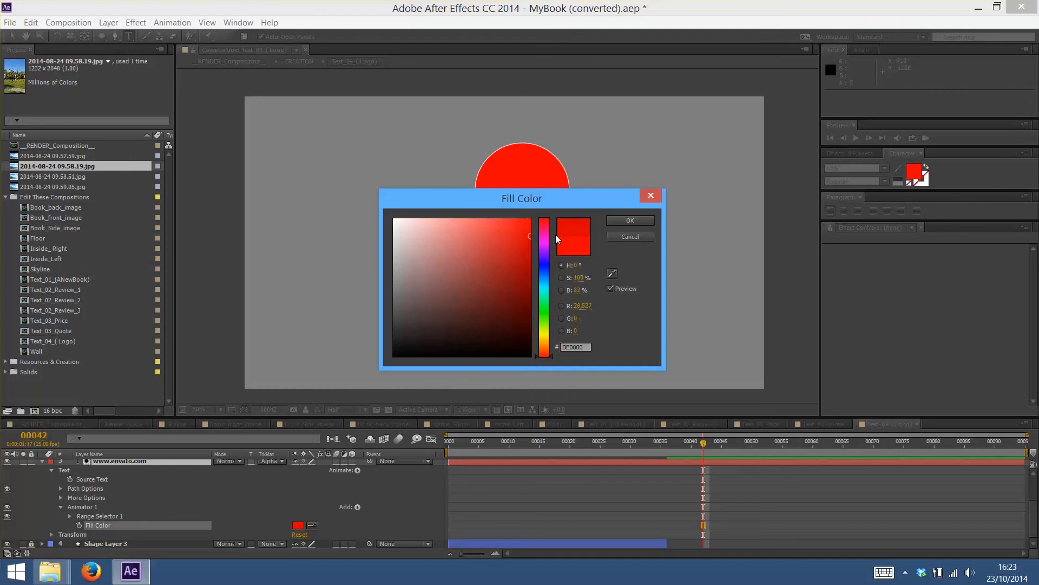
click(630, 221)
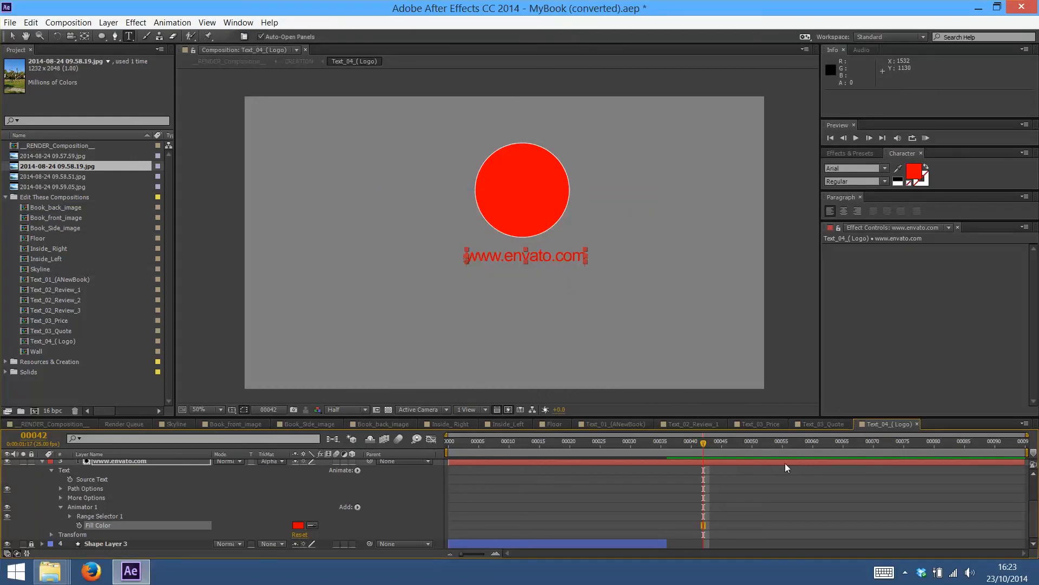
Review the red closing text in the render composition, comparing the quote and price scene with the ending between frames 533 and 592
click(67, 425)
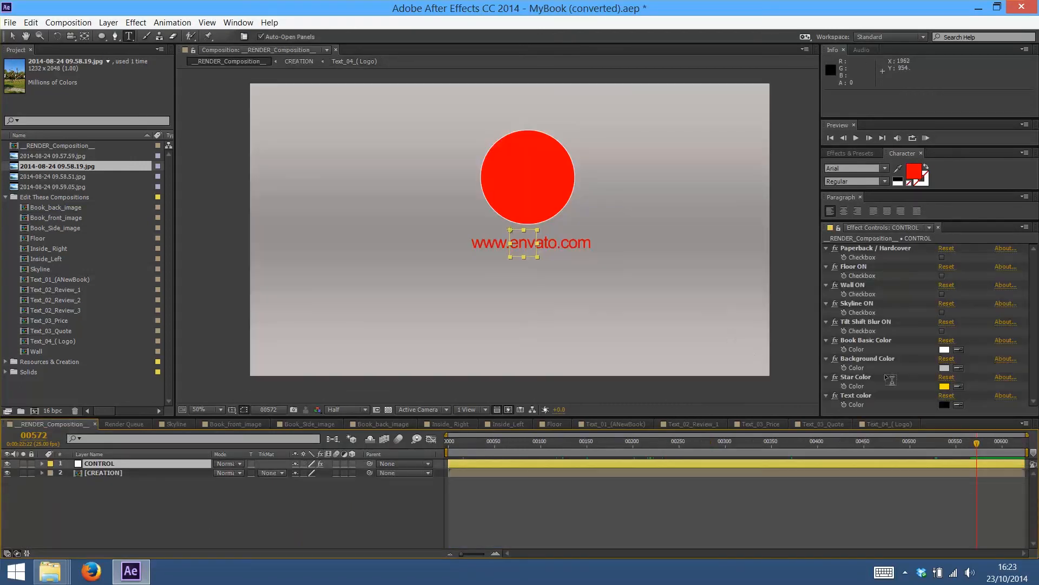
drag(973, 447, 880, 453)
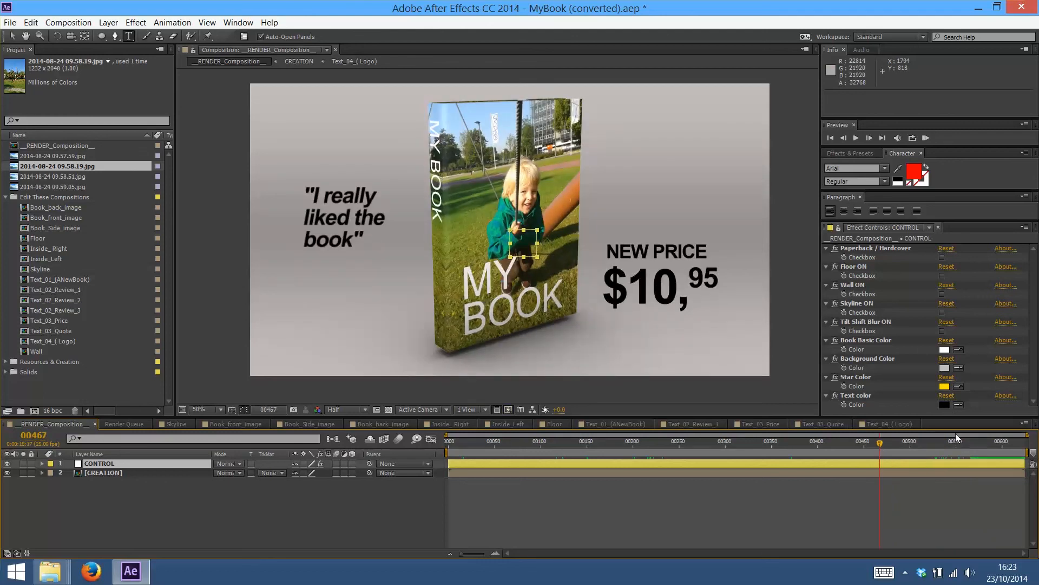
click(984, 445)
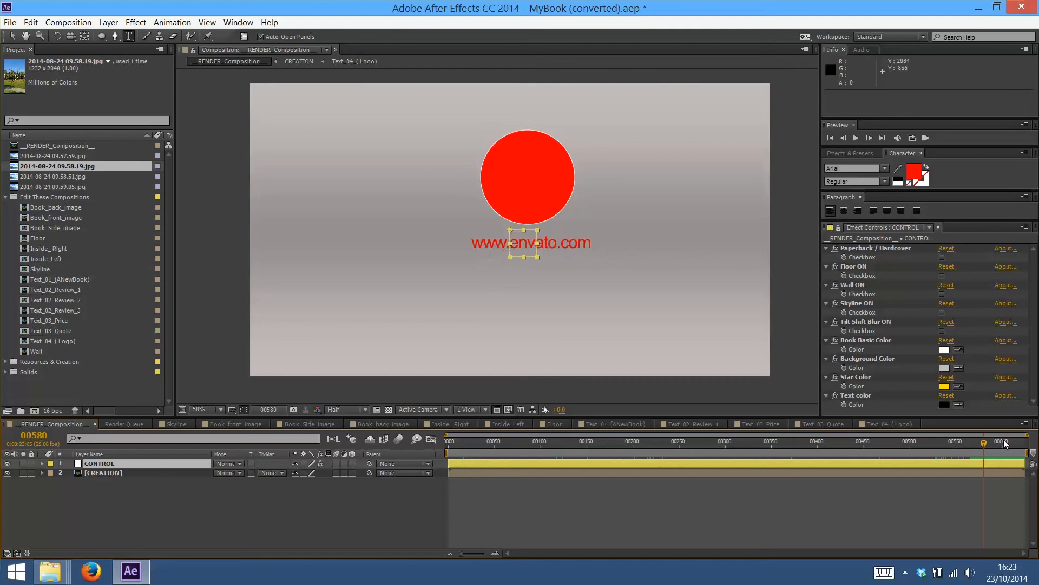
click(963, 444)
click(969, 443)
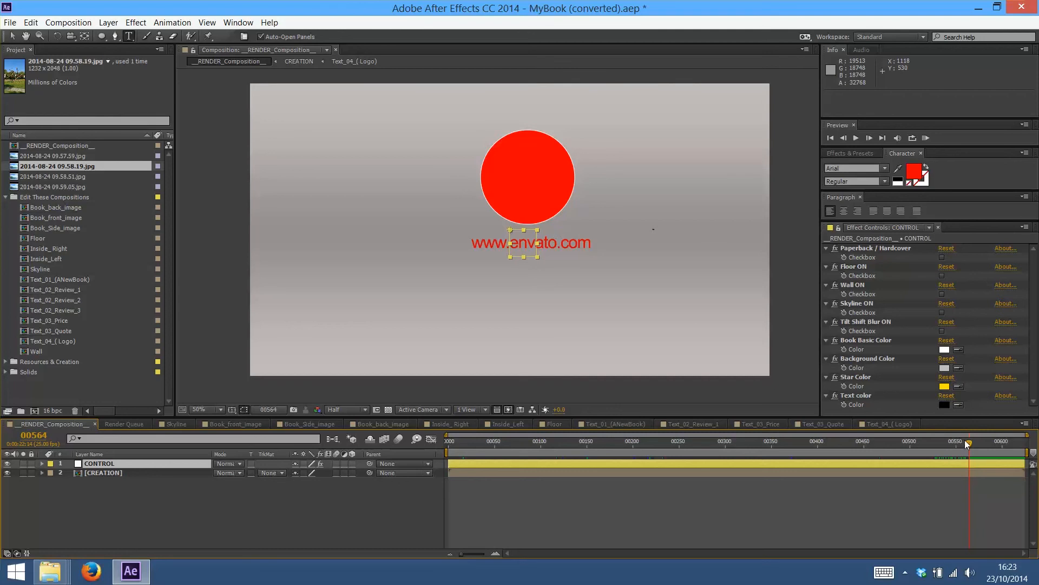
drag(994, 442, 997, 443)
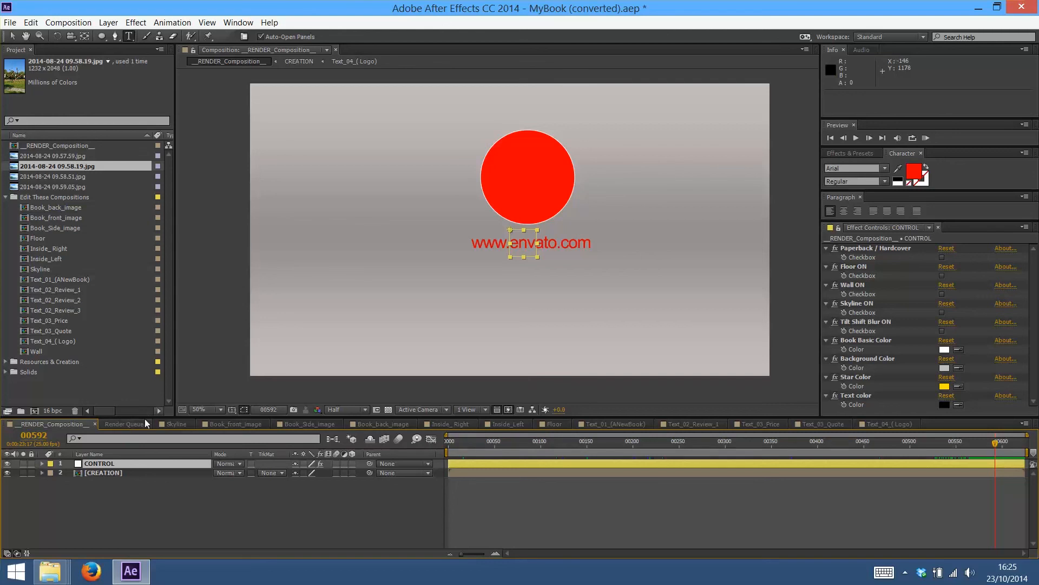
drag(513, 441, 938, 433)
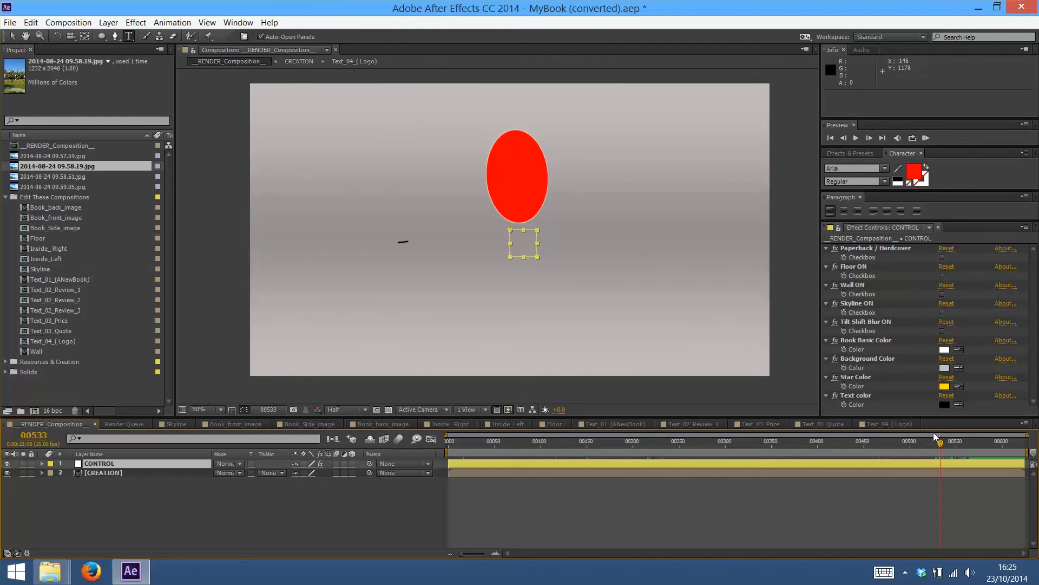
Add the render composition to the render queue and return to its timeline at frame 117
key(ctrl+m)
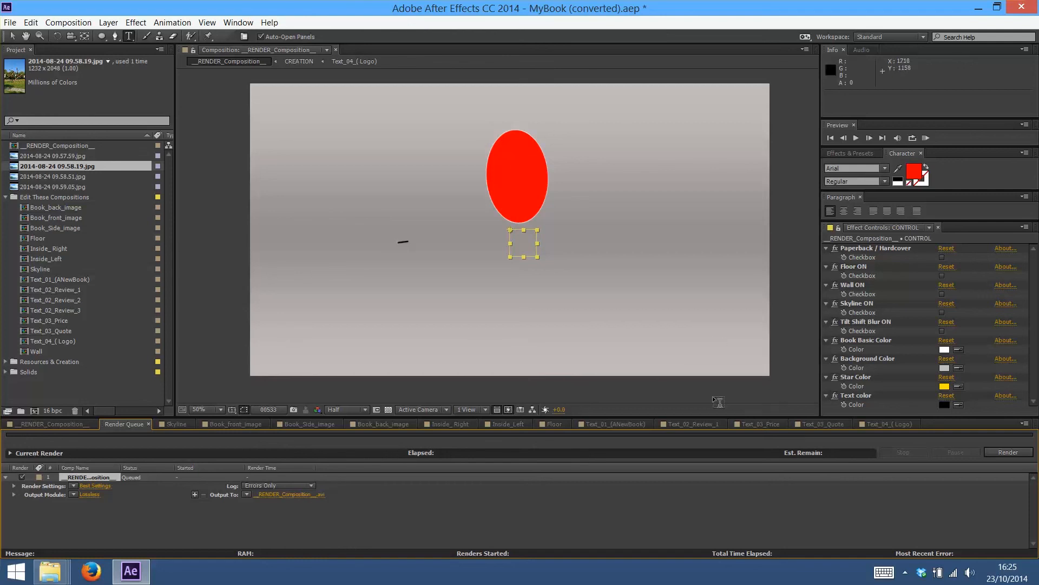
click(70, 424)
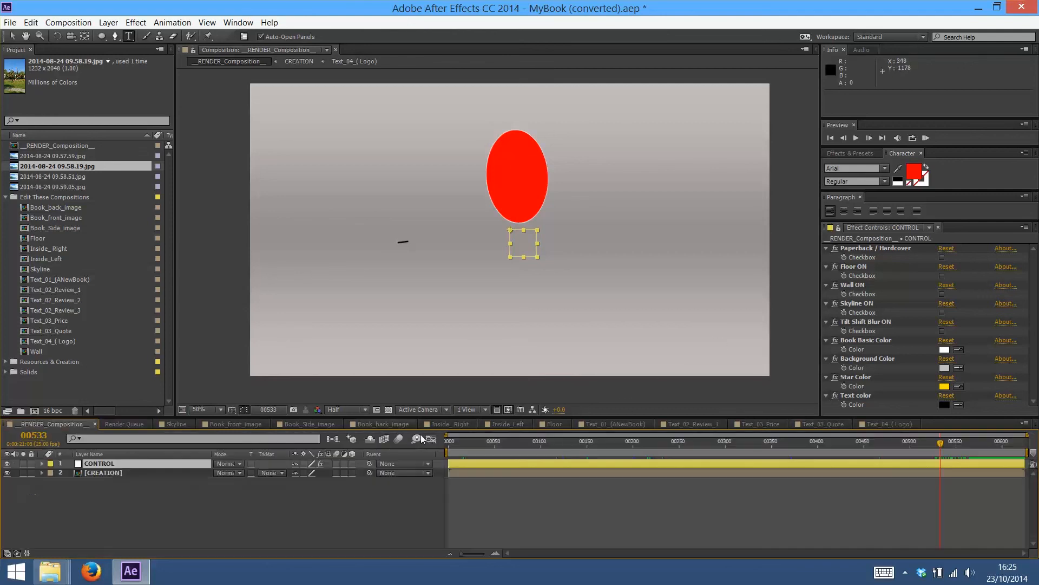
click(555, 441)
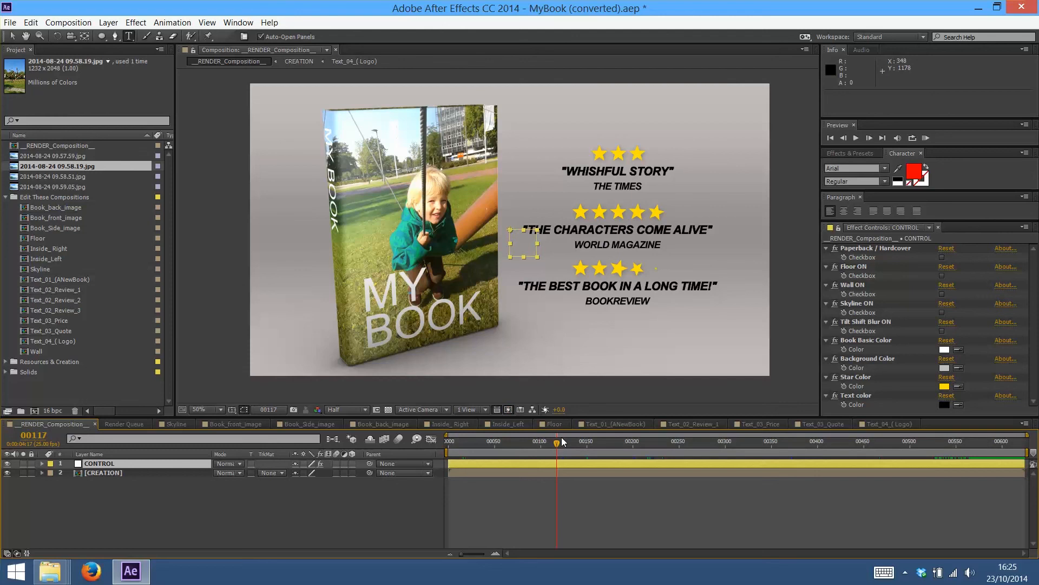